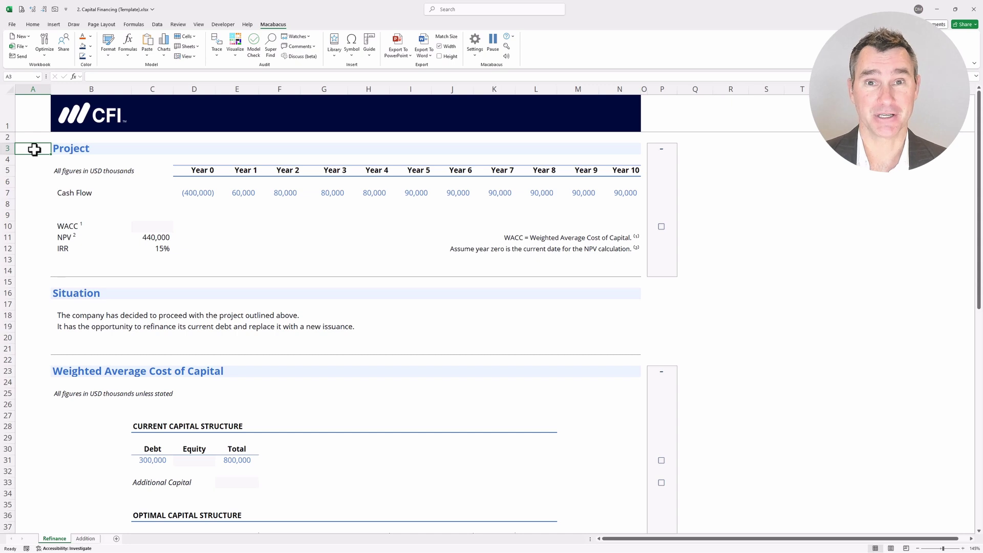
- Highlight the two Situation statements in B18:H19 on the Refinance sheet to review the refinancing scenario
{"action": "key", "text": "Down"}
{"action": "key", "text": "Down"}
{"action": "key", "text": "Down"}
{"action": "key", "text": "Down"}
{"action": "key", "text": "Down"}
{"action": "key", "text": "Down"}
{"action": "key", "text": "Down"}
{"action": "key", "text": "Down"}
{"action": "key", "text": "Down"}
{"action": "key", "text": "Down"}
{"action": "key", "text": "Down"}
{"action": "key", "text": "Down"}
{"action": "key", "text": "Down"}
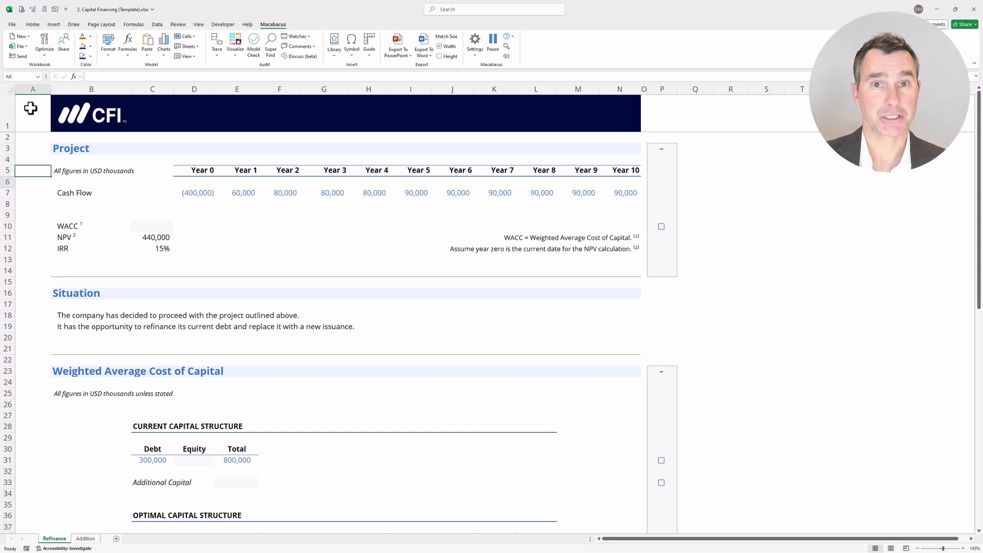
{"action": "key", "text": "Down"}
{"action": "key", "text": "Down"}
{"action": "key", "text": "Right"}
{"action": "key", "text": "shift+Right"}
{"action": "key", "text": "shift+Right"}
{"action": "key", "text": "shift+Right"}
{"action": "key", "text": "shift+Right"}
{"action": "key", "text": "shift+Right"}
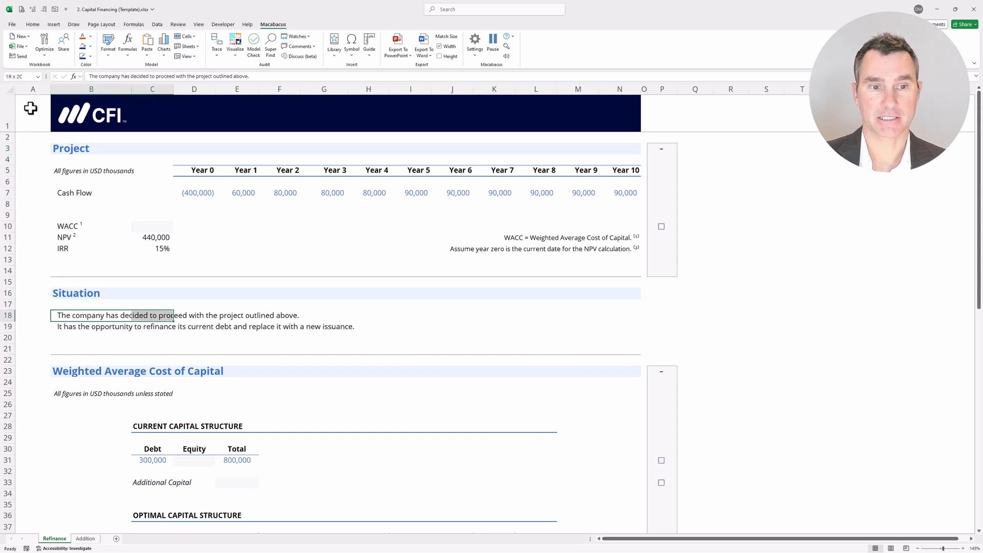
{"action": "key", "text": "shift+Right"}
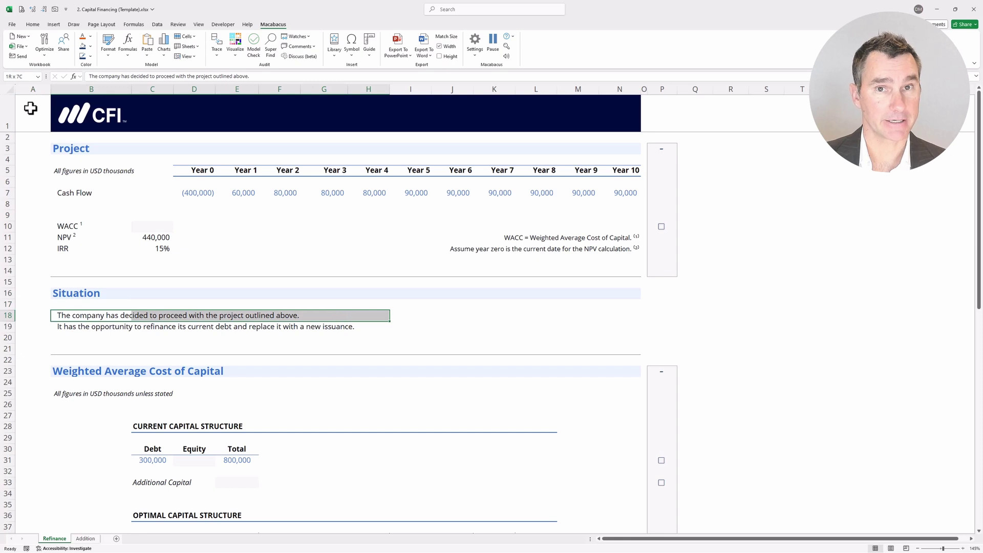
{"action": "key", "text": "shift+Down"}
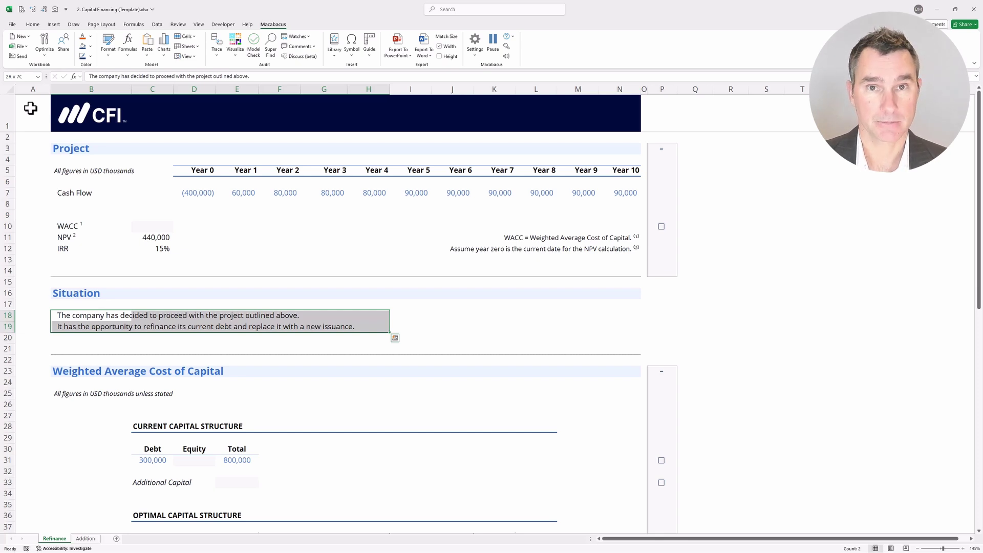
- Highlight the project's WACC label and its input cell in B10:C10
{"action": "key", "text": "Up"}
{"action": "key", "text": "Up"}
{"action": "key", "text": "Up"}
{"action": "key", "text": "Up"}
{"action": "key", "text": "Up"}
{"action": "key", "text": "Up"}
{"action": "key", "text": "Up"}
{"action": "key", "text": "Up"}
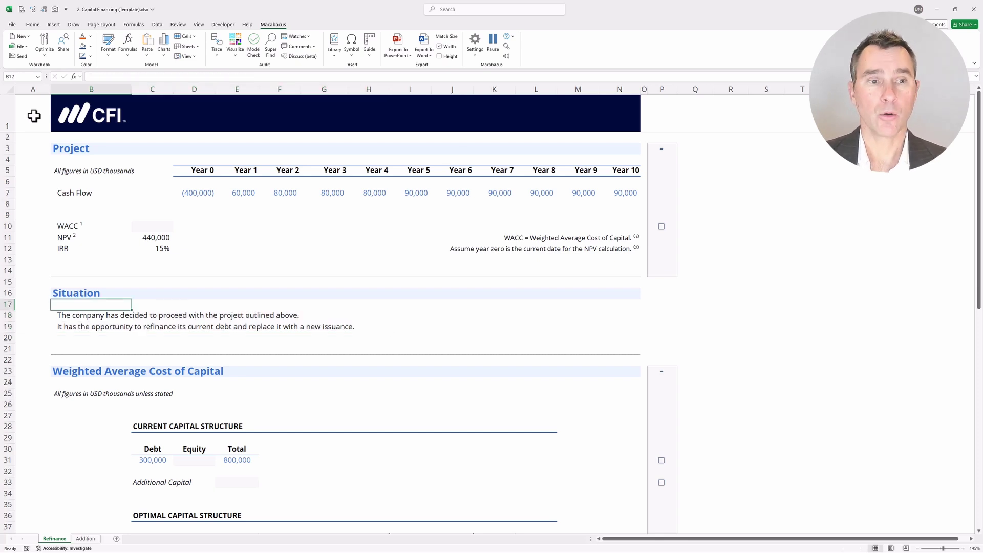
{"action": "key", "text": "shift+Right"}
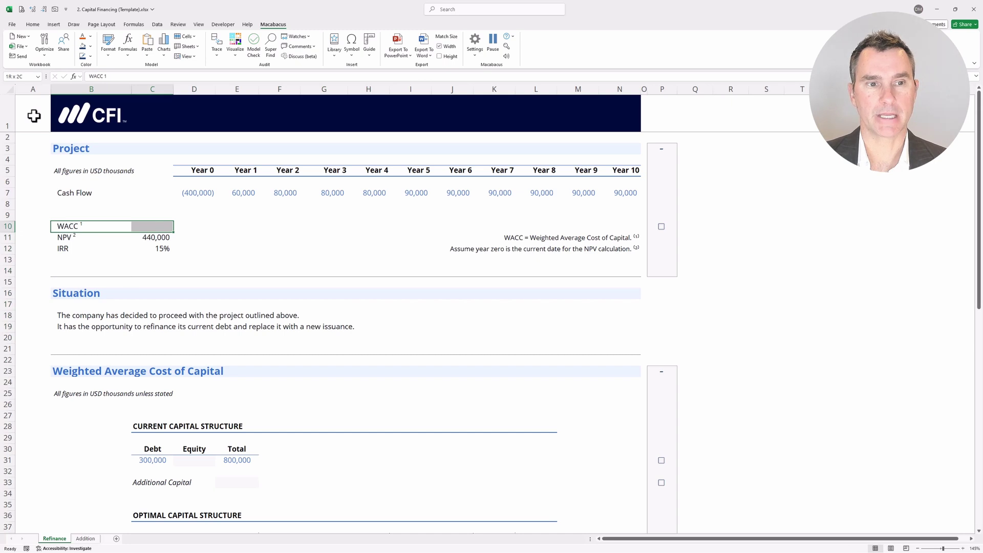
- Go to the Weighted Average Cost of Capital section heading in row 23 and view the whole section
{"action": "key", "text": "shift+Left"}
{"action": "key", "text": "Left"}
{"action": "key", "text": "Down"}
{"action": "key", "text": "Down"}
{"action": "key", "text": "Down"}
{"action": "key", "text": "Down"}
{"action": "key", "text": "Down"}
{"action": "key", "text": "Down"}
{"action": "key", "text": "Down"}
{"action": "key", "text": "Down"}
{"action": "key", "text": "Down"}
{"action": "key", "text": "Down"}
{"action": "key", "text": "Down"}
{"action": "key", "text": "Down"}
{"action": "key", "text": "Down"}
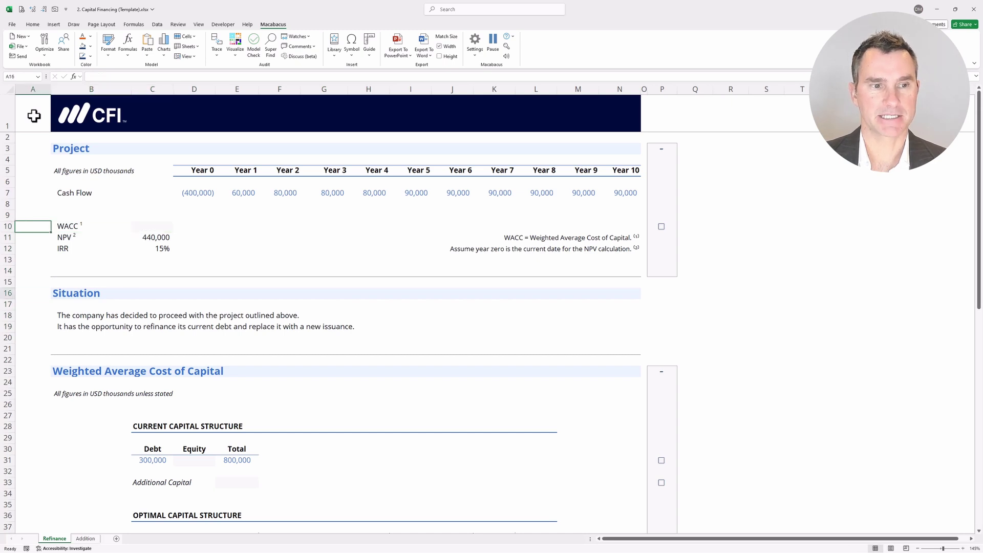
{"action": "key", "text": "Scroll_Lock"}
{"action": "key", "text": "Down"}
{"action": "key", "text": "Down"}
{"action": "key", "text": "Down"}
{"action": "key", "text": "Down"}
{"action": "key", "text": "Down"}
{"action": "key", "text": "Down"}
{"action": "key", "text": "Down"}
{"action": "key", "text": "Down"}
{"action": "key", "text": "Down"}
{"action": "key", "text": "Down"}
{"action": "key", "text": "Down"}
{"action": "key", "text": "Down"}
{"action": "key", "text": "Down"}
{"action": "key", "text": "Down"}
{"action": "key", "text": "Down"}
{"action": "key", "text": "Down"}
{"action": "key", "text": "Down"}
{"action": "key", "text": "Down"}
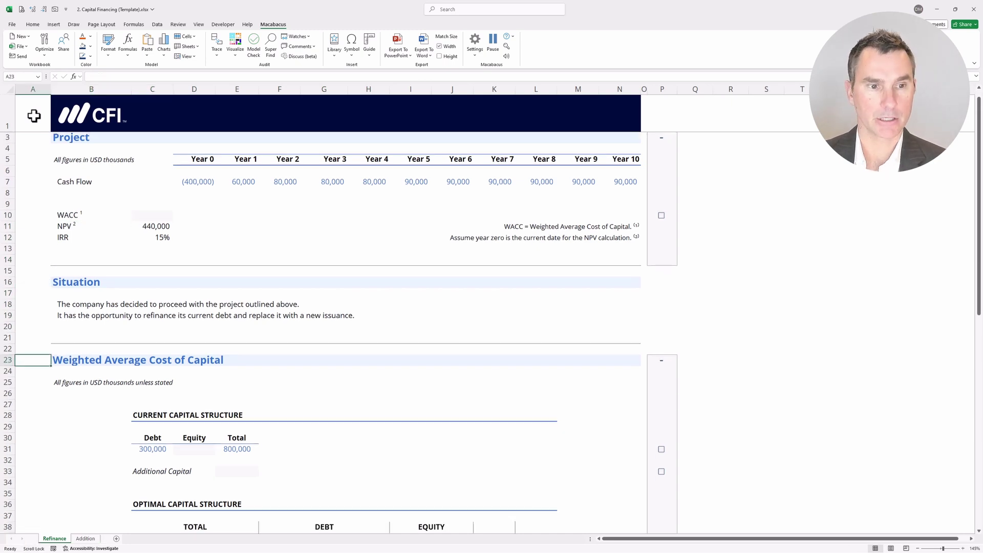
{"action": "key", "text": "Down"}
{"action": "key", "text": "Down"}
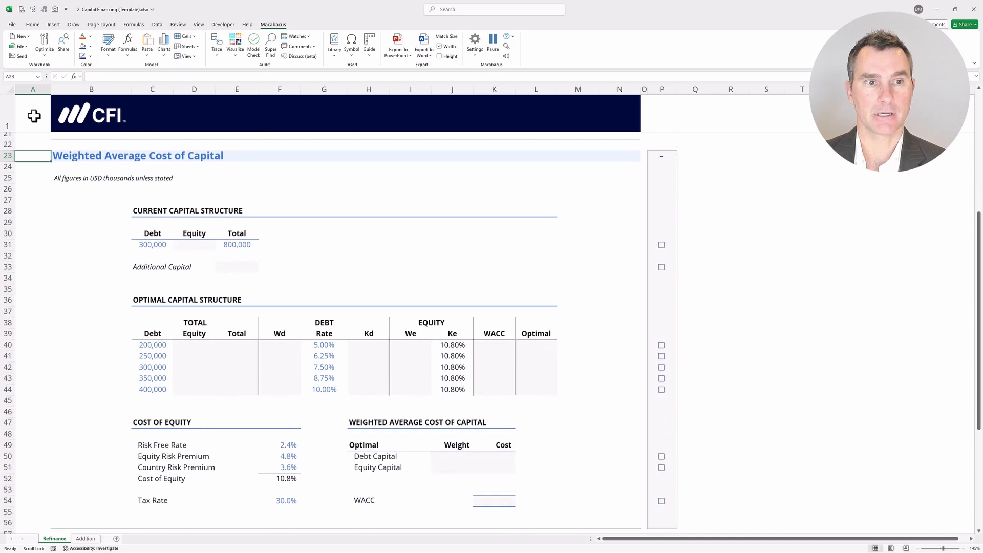
- Highlight the Equity heading and its input cell in D30:D31 of the Current Capital Structure table
{"action": "key", "text": "Scroll_Lock"}
{"action": "key", "text": "Down"}
{"action": "key", "text": "Down"}
{"action": "key", "text": "Down"}
{"action": "key", "text": "Right"}
{"action": "key", "text": "Down"}
{"action": "key", "text": "Right"}
{"action": "key", "text": "Down"}
{"action": "key", "text": "Down"}
{"action": "key", "text": "Right"}
{"action": "key", "text": "Down"}
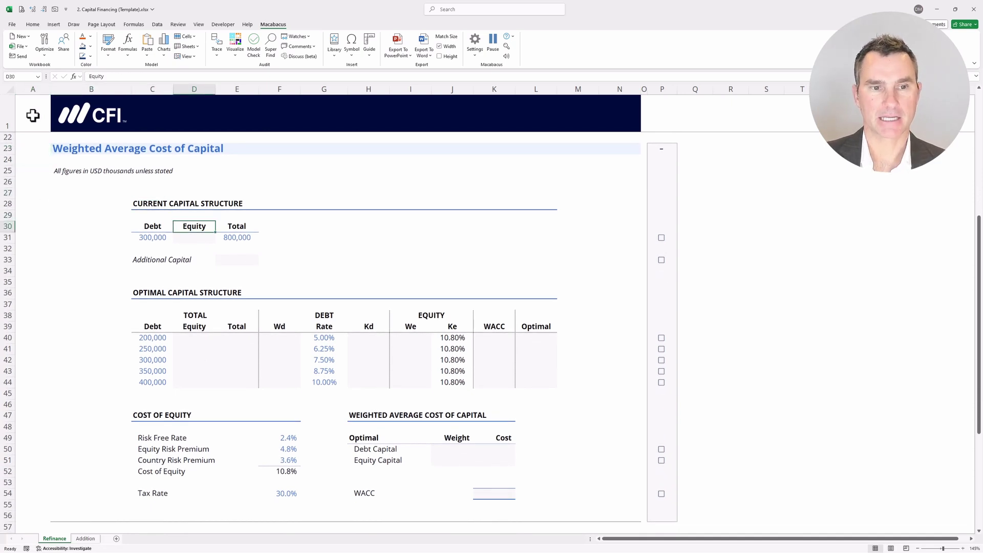
{"action": "key", "text": "shift+Down"}
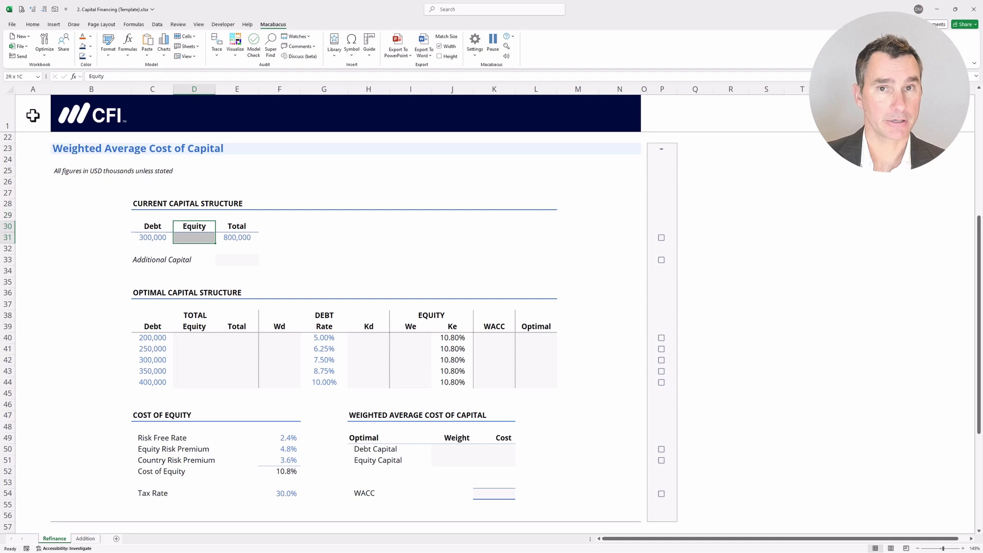
- Highlight the Additional Capital row in C33:E33
{"action": "key", "text": "Down"}
{"action": "key", "text": "Left"}
{"action": "key", "text": "Down"}
{"action": "key", "text": "Down"}
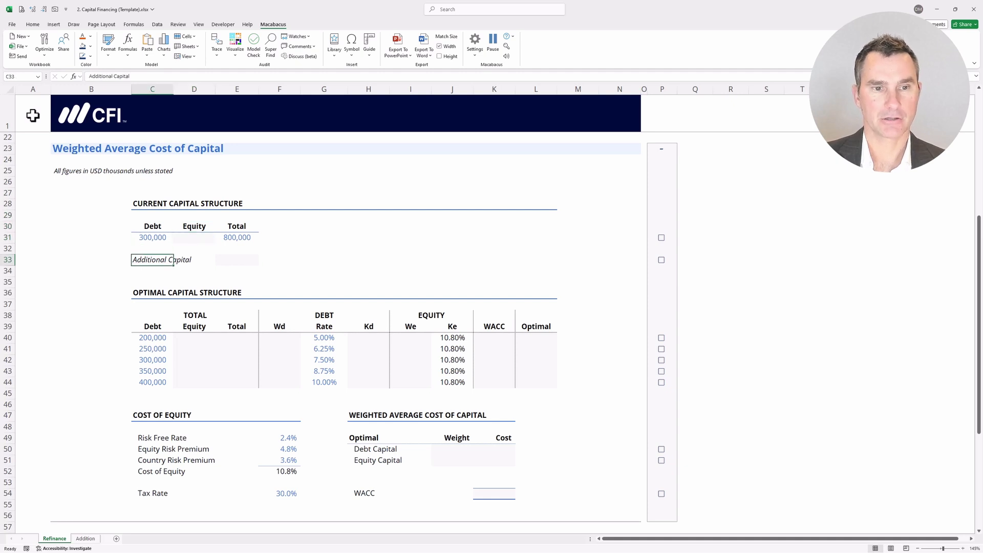
{"action": "key", "text": "shift+Right"}
{"action": "key", "text": "shift+Right"}
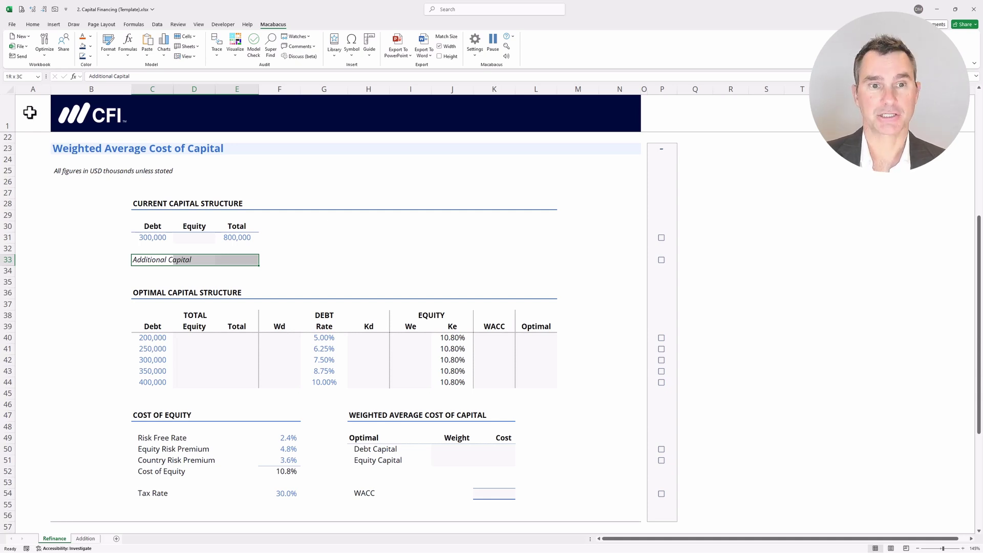
- Highlight the current debt, equity and total figures in C31:E31
{"action": "key", "text": "Up"}
{"action": "key", "text": "Up"}
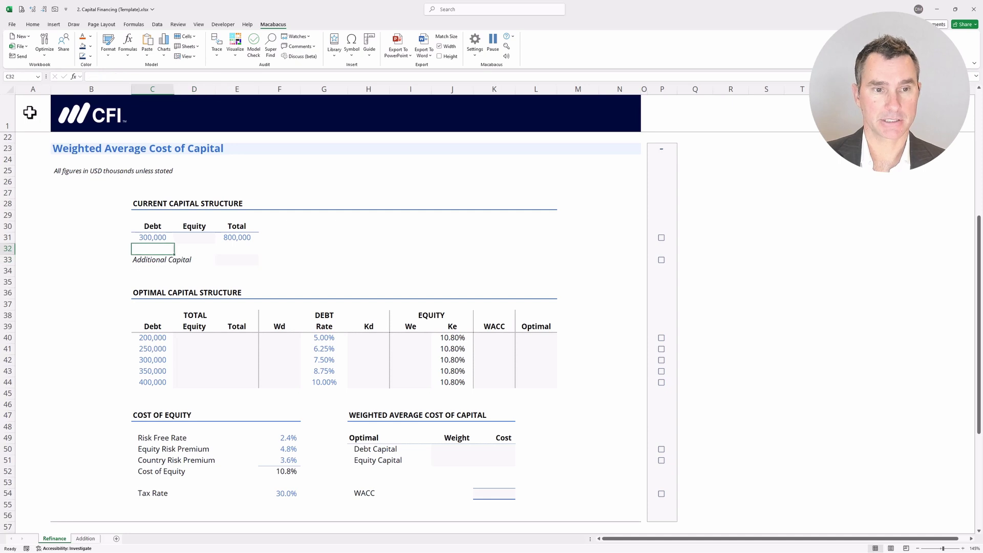
{"action": "key", "text": "shift+Right"}
{"action": "key", "text": "shift+Right"}
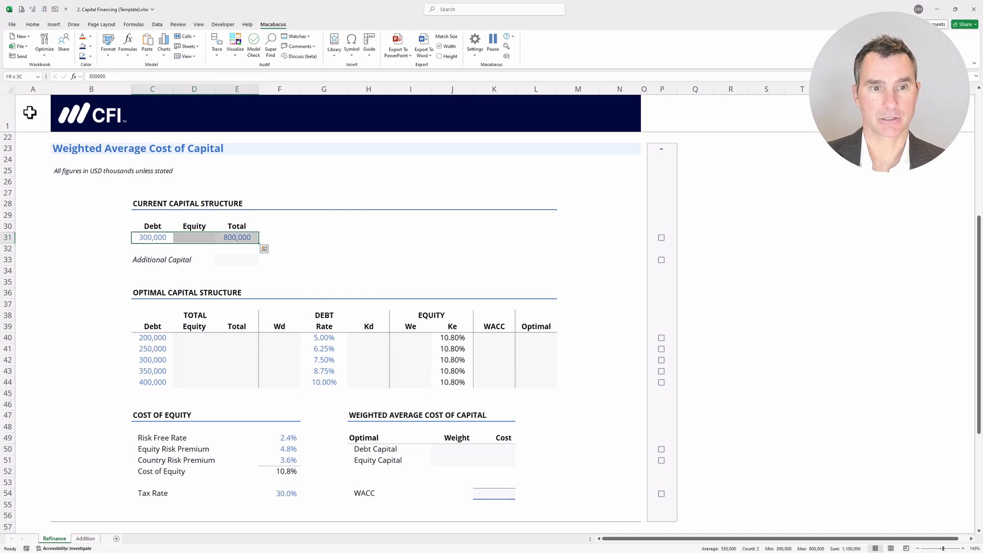
- Highlight the Total column in E39:E44 of the Optimal Capital Structure table
{"action": "key", "text": "Down"}
{"action": "key", "text": "Down"}
{"action": "key", "text": "Down"}
{"action": "key", "text": "Down"}
{"action": "key", "text": "Down"}
{"action": "key", "text": "Down"}
{"action": "key", "text": "Down"}
{"action": "key", "text": "Down"}
{"action": "key", "text": "Right"}
{"action": "key", "text": "Right"}
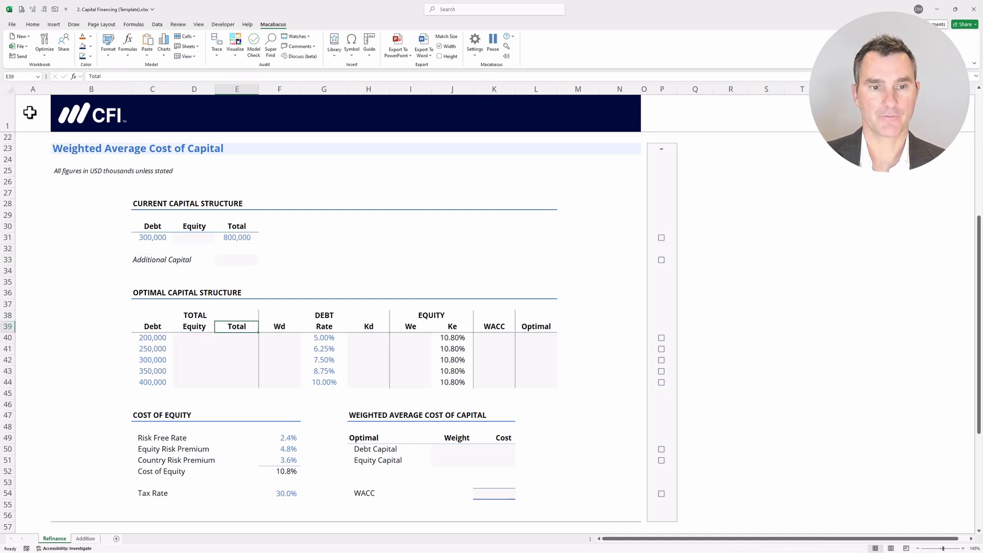
{"action": "key", "text": "shift+Down"}
{"action": "key", "text": "shift+Down"}
{"action": "key", "text": "shift+Down"}
{"action": "key", "text": "shift+Down"}
{"action": "key", "text": "shift+Down"}
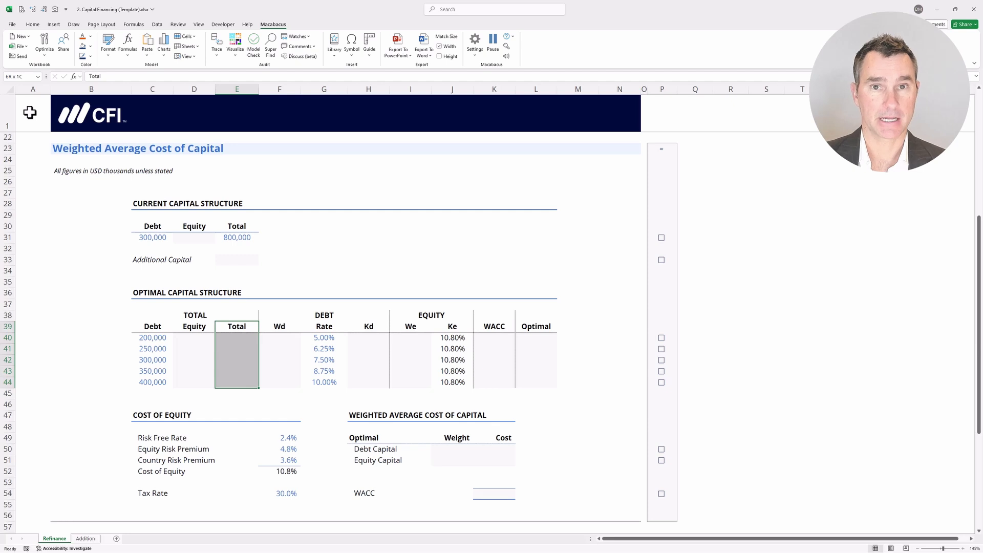
- Highlight the Equity column in D39:D44 of the Optimal Capital Structure table
{"action": "key", "text": "Left"}
{"action": "key", "text": "shift+Down"}
{"action": "key", "text": "shift+Down"}
{"action": "key", "text": "shift+Down"}
{"action": "key", "text": "shift+Down"}
{"action": "key", "text": "shift+Down"}
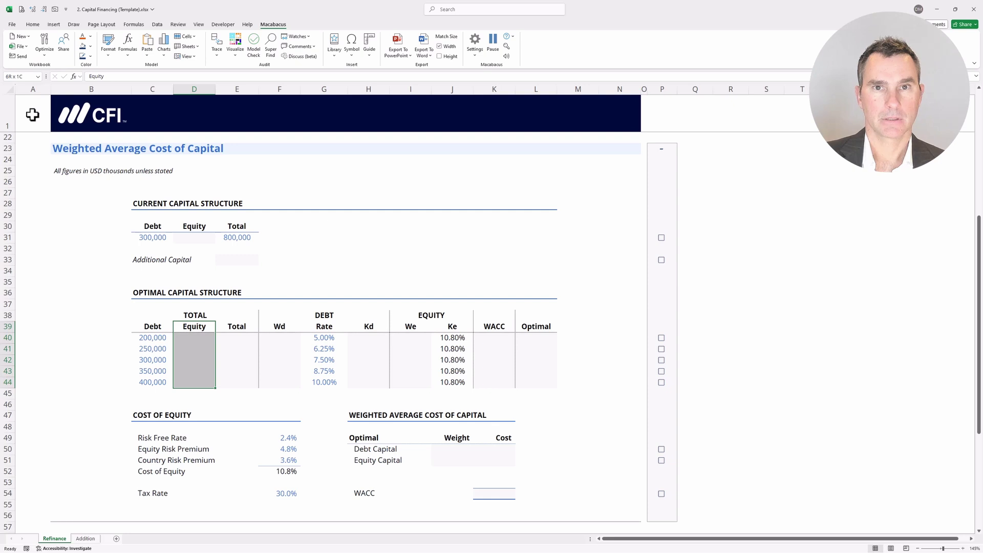
- Highlight the Wd column in F39:F44 of the Optimal Capital Structure table
{"action": "key", "text": "Right"}
{"action": "key", "text": "Right"}
{"action": "key", "text": "shift+Down"}
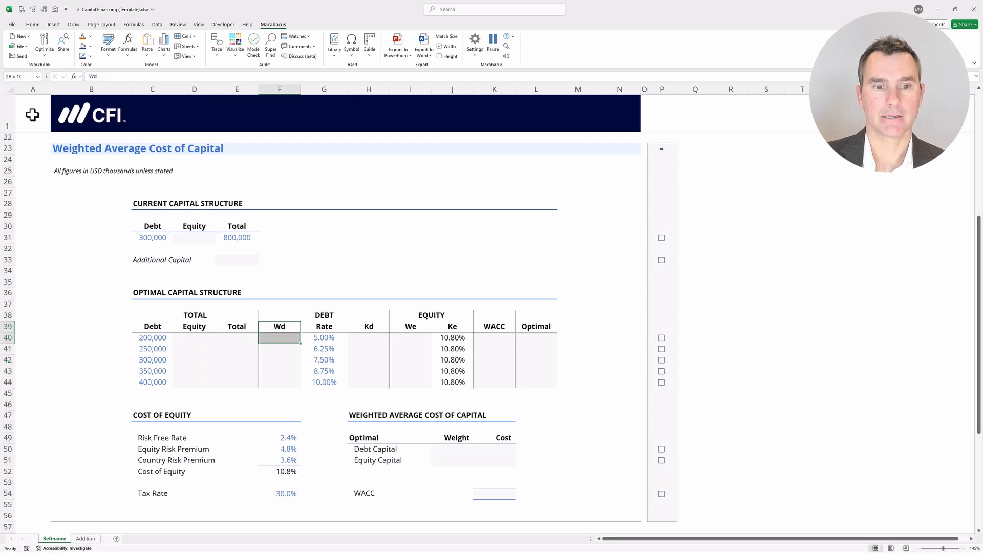
{"action": "key", "text": "shift+Down"}
{"action": "key", "text": "shift+Down"}
{"action": "key", "text": "shift+Down"}
{"action": "key", "text": "shift+Down"}
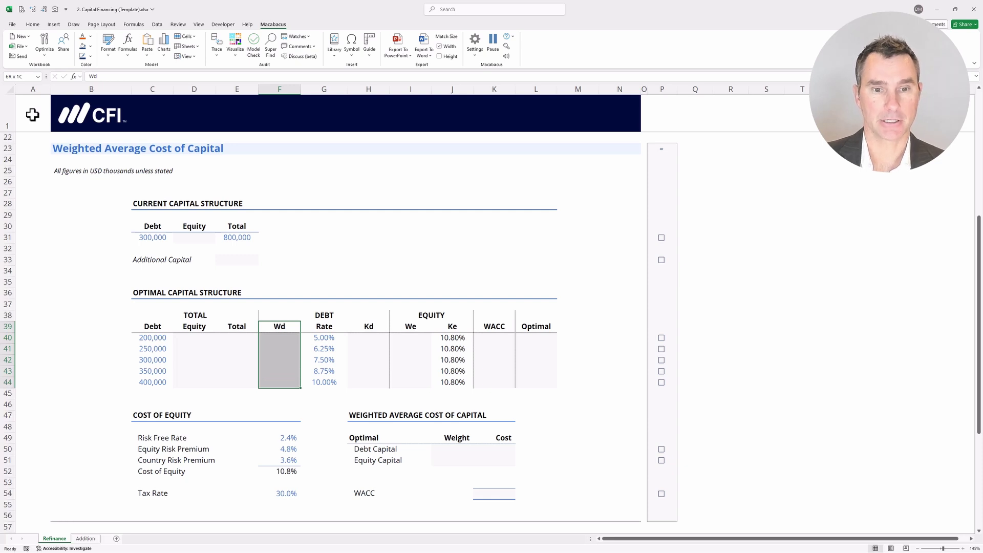
- Highlight the debt Rate column in G39:G44 of the Optimal Capital Structure table
{"action": "key", "text": "Right"}
{"action": "key", "text": "shift+Down"}
{"action": "key", "text": "shift+Down"}
{"action": "key", "text": "shift+Down"}
{"action": "key", "text": "shift+Down"}
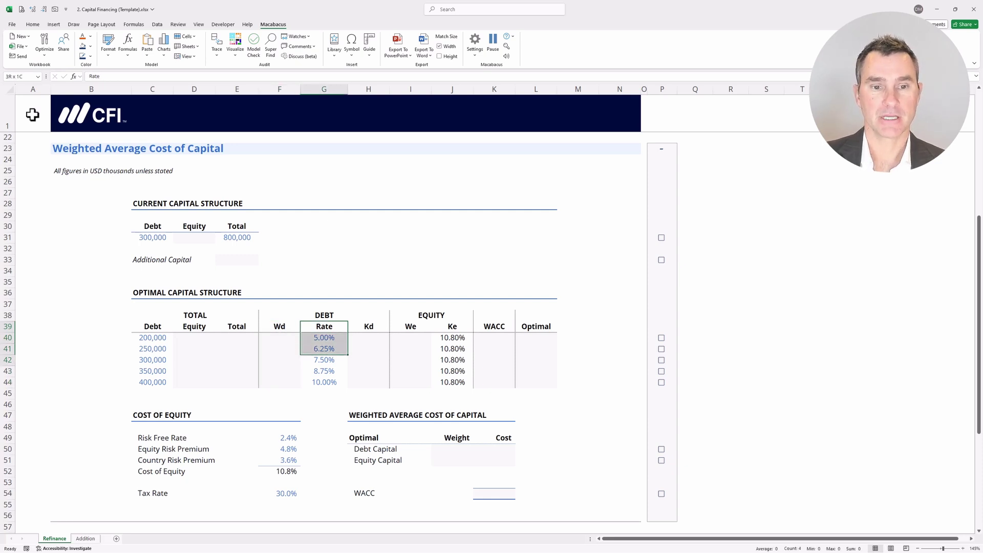
{"action": "key", "text": "shift+Down"}
- Highlight the Kd column in H39:H44 of the Optimal Capital Structure table
{"action": "key", "text": "Right"}
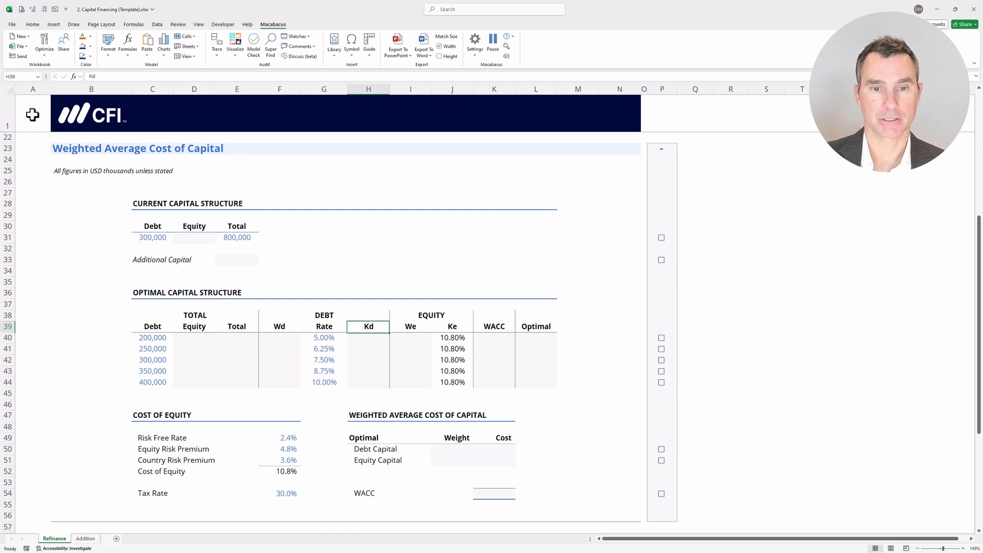
{"action": "key", "text": "shift+Down"}
{"action": "key", "text": "shift+Down"}
{"action": "key", "text": "shift+Down"}
{"action": "key", "text": "shift+Down"}
{"action": "key", "text": "shift+Down"}
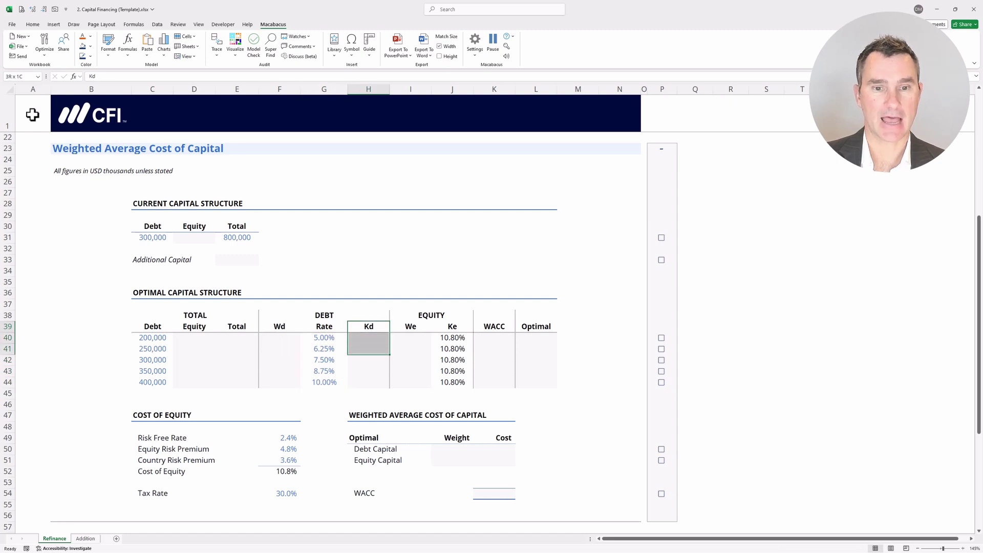
- Select the Tax Rate cell F54 below the Cost of Equity table
{"action": "key", "text": "Left"}
{"action": "key", "text": "Down"}
{"action": "key", "text": "Down"}
{"action": "key", "text": "Down"}
{"action": "key", "text": "Down"}
{"action": "key", "text": "Down"}
{"action": "key", "text": "Down"}
{"action": "key", "text": "Down"}
{"action": "key", "text": "Down"}
{"action": "key", "text": "Down"}
{"action": "key", "text": "Down"}
{"action": "key", "text": "Down"}
{"action": "key", "text": "Down"}
{"action": "key", "text": "Down"}
{"action": "key", "text": "Down"}
{"action": "key", "text": "Down"}
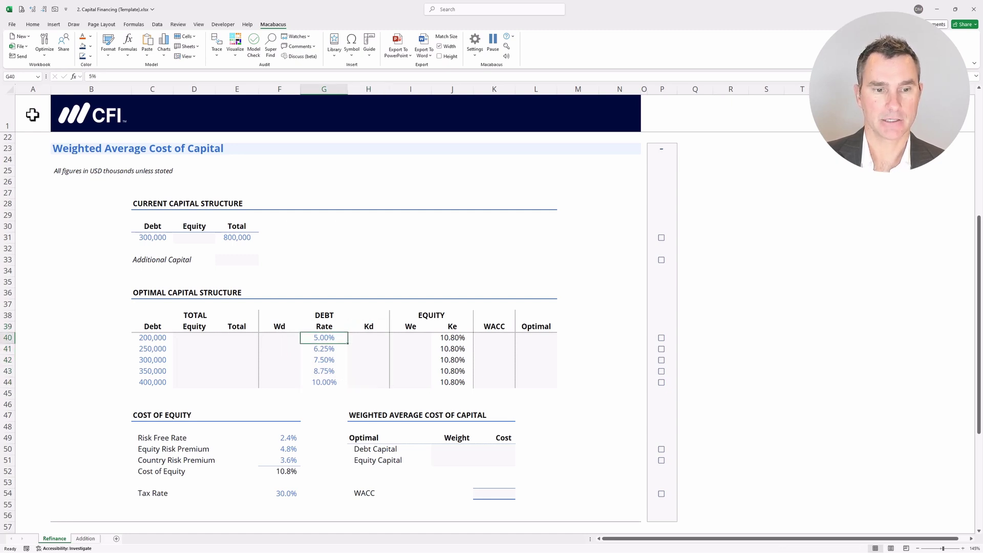
{"action": "key", "text": "Left"}
- Highlight the Ke heading and its first value in J39:J40 of the Optimal Capital Structure table
{"action": "key", "text": "Right"}
{"action": "key", "text": "Up"}
{"action": "key", "text": "Up"}
{"action": "key", "text": "Up"}
{"action": "key", "text": "Up"}
{"action": "key", "text": "Up"}
{"action": "key", "text": "Up"}
{"action": "key", "text": "Up"}
{"action": "key", "text": "Up"}
{"action": "key", "text": "Up"}
{"action": "key", "text": "Up"}
{"action": "key", "text": "Up"}
{"action": "key", "text": "Up"}
{"action": "key", "text": "Up"}
{"action": "key", "text": "Up"}
{"action": "key", "text": "Up"}
{"action": "key", "text": "Right"}
{"action": "key", "text": "Right"}
{"action": "key", "text": "Right"}
{"action": "key", "text": "shift+Down"}
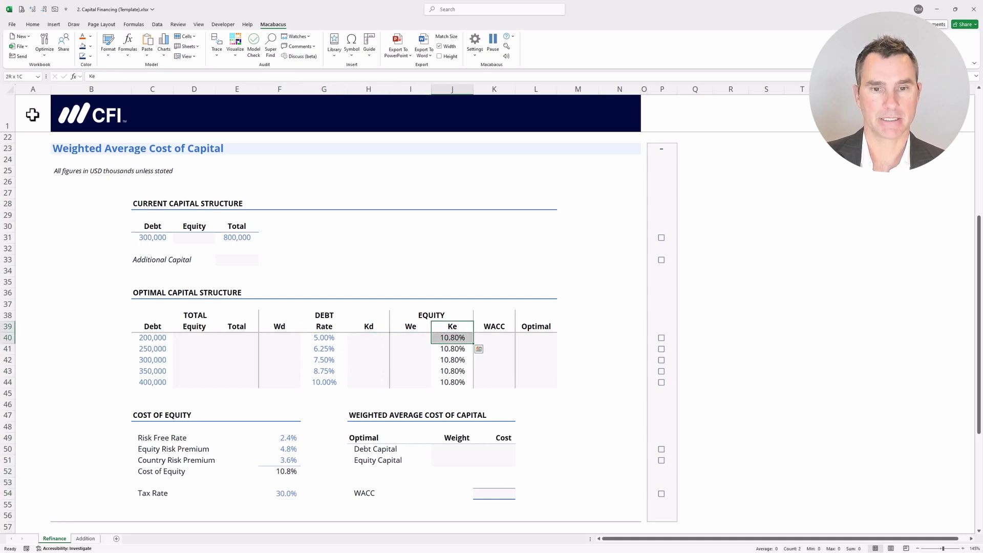
- Highlight the We column in I39:I44 of the Optimal Capital Structure table
{"action": "key", "text": "Left"}
{"action": "key", "text": "shift+Down"}
{"action": "key", "text": "shift+Down"}
{"action": "key", "text": "shift+Down"}
{"action": "key", "text": "shift+Down"}
{"action": "key", "text": "shift+Down"}
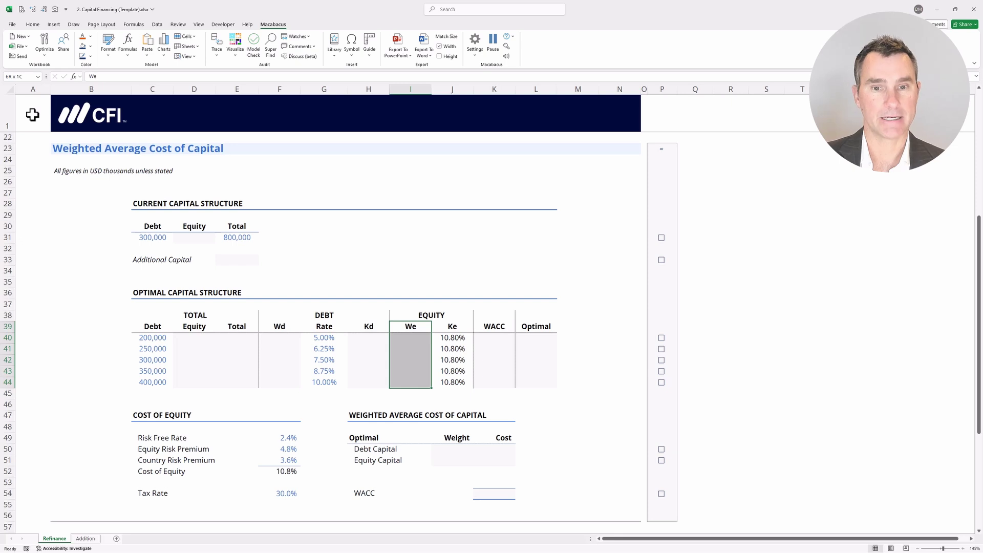
- Highlight the WACC column in K39:K44 of the Optimal Capital Structure table
{"action": "key", "text": "Right"}
{"action": "key", "text": "Right"}
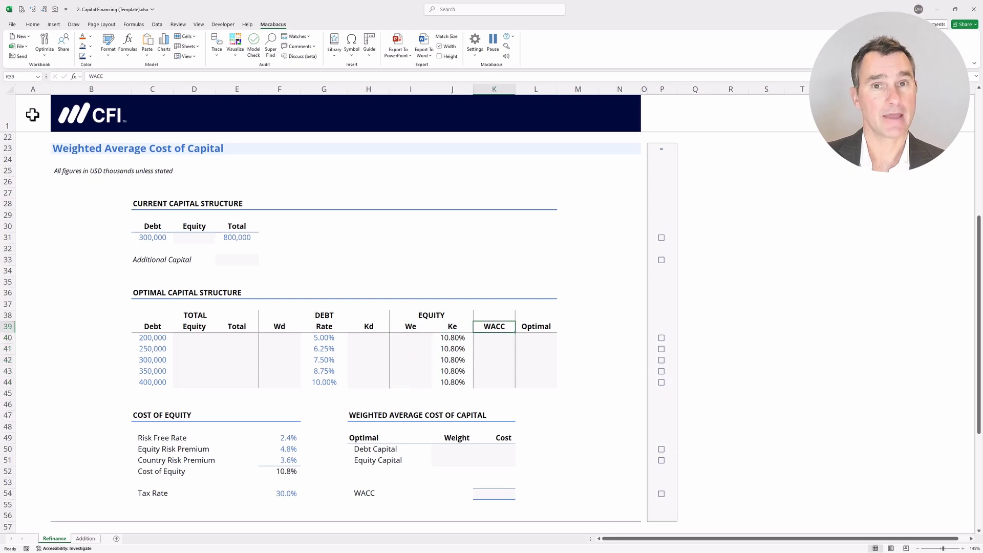
{"action": "key", "text": "shift+Down"}
{"action": "key", "text": "shift+Down"}
{"action": "key", "text": "shift+Down"}
{"action": "key", "text": "shift+Down"}
{"action": "key", "text": "shift+Down"}
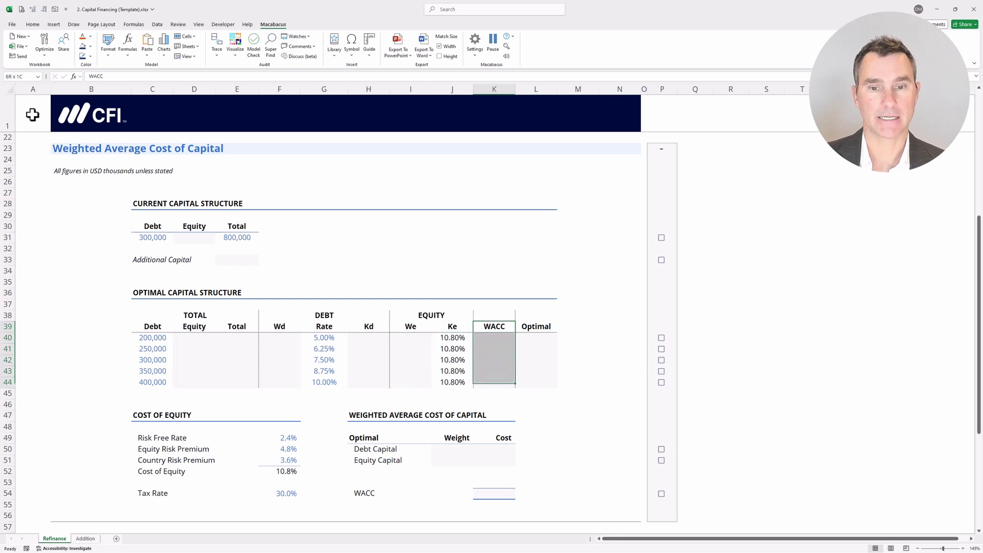
- Highlight the Optimal column in L39:L44 of the Optimal Capital Structure table
{"action": "key", "text": "Right"}
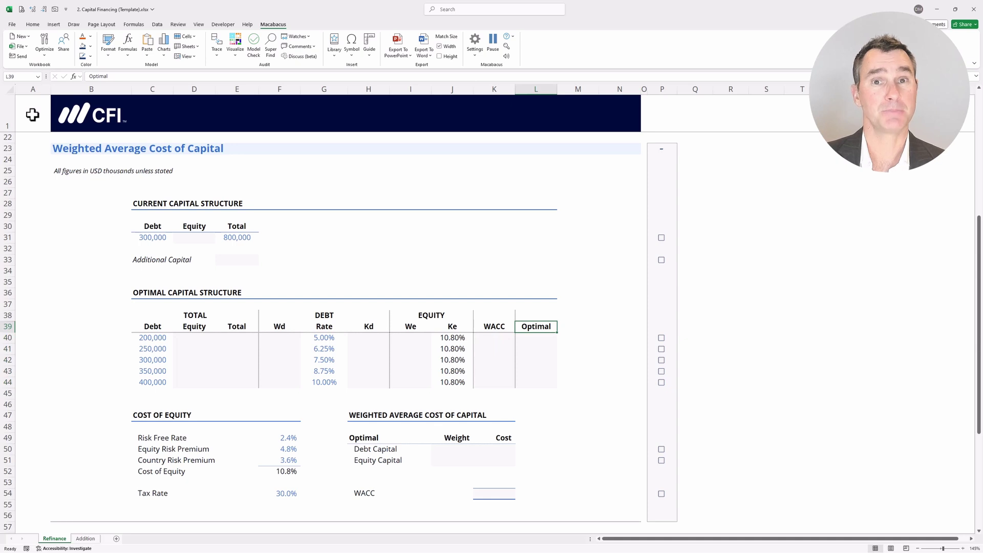
{"action": "key", "text": "shift+Down"}
{"action": "key", "text": "shift+Down"}
{"action": "key", "text": "shift+Down"}
{"action": "key", "text": "shift+Down"}
{"action": "key", "text": "shift+Down"}
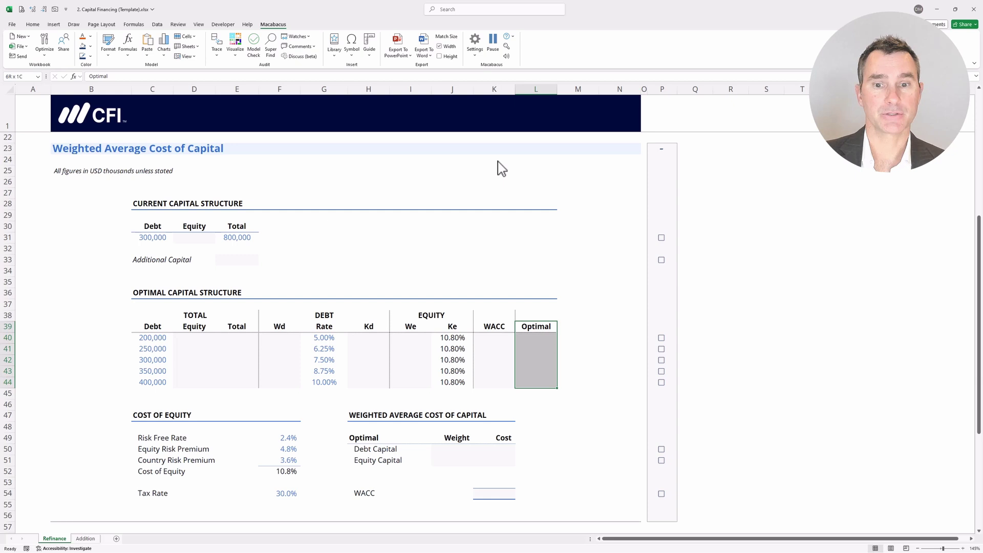
{"action": "key", "text": "shift+Up"}
{"action": "key", "text": "shift+Down"}
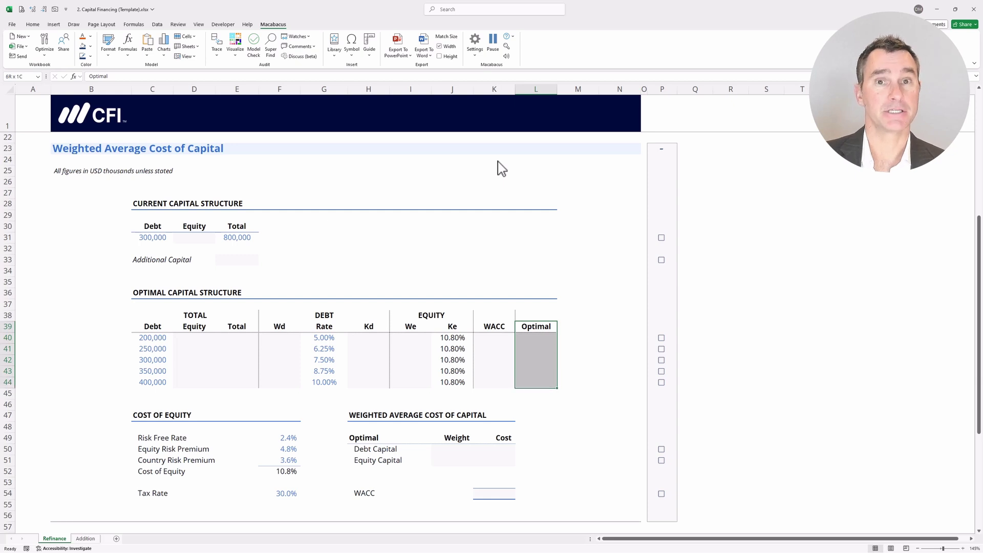
- Test the Optimal column's flags with a checkmark in L42 and 0 in L41, and clear both cells
{"action": "key", "text": "Down"}
{"action": "key", "text": "Down"}
{"action": "key", "text": "Down"}
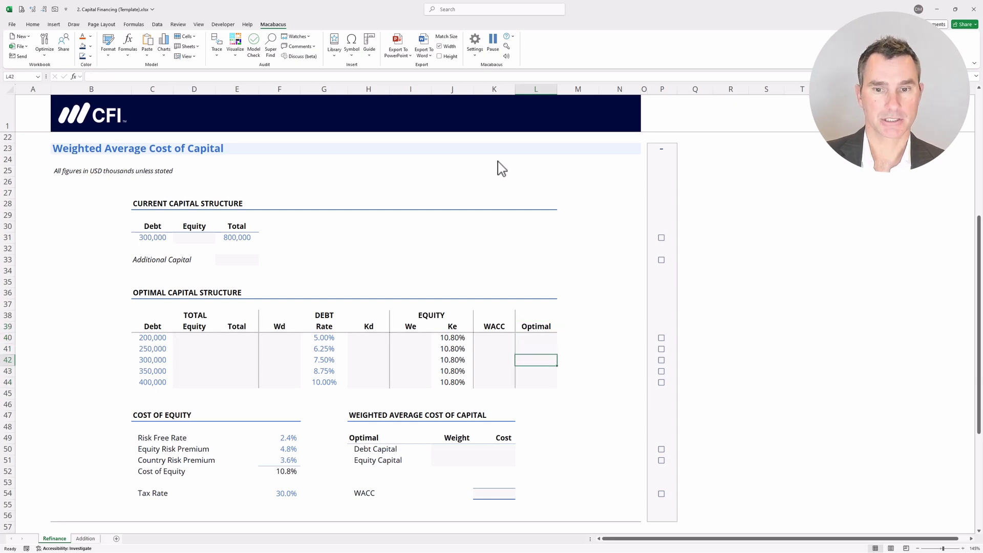
{"action": "key", "text": "space"}
{"action": "key", "text": "Up"}
{"action": "type", "text": "0"}
{"action": "key", "text": "Return"}
{"action": "key", "text": "Up"}
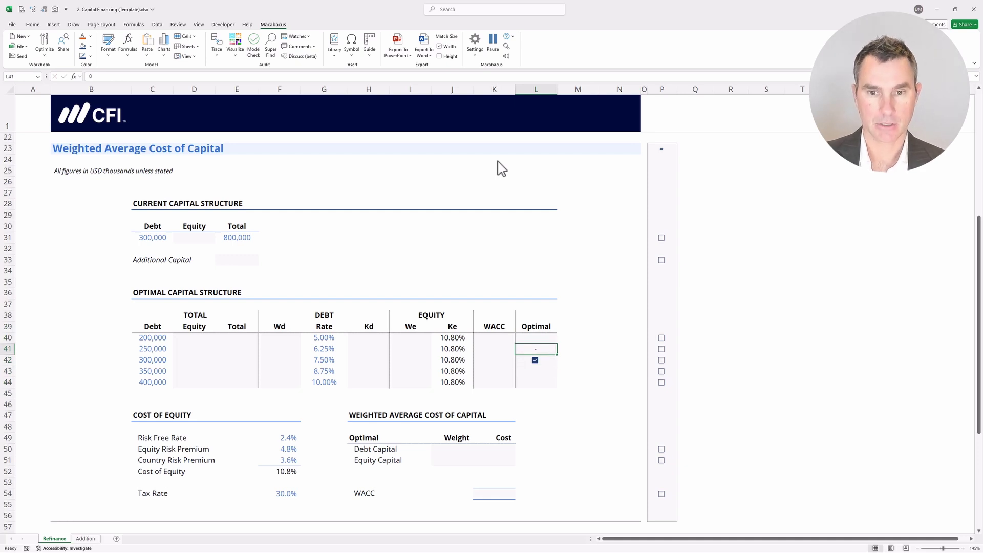
{"action": "key", "text": "shift+Down"}
{"action": "key", "text": "Delete"}
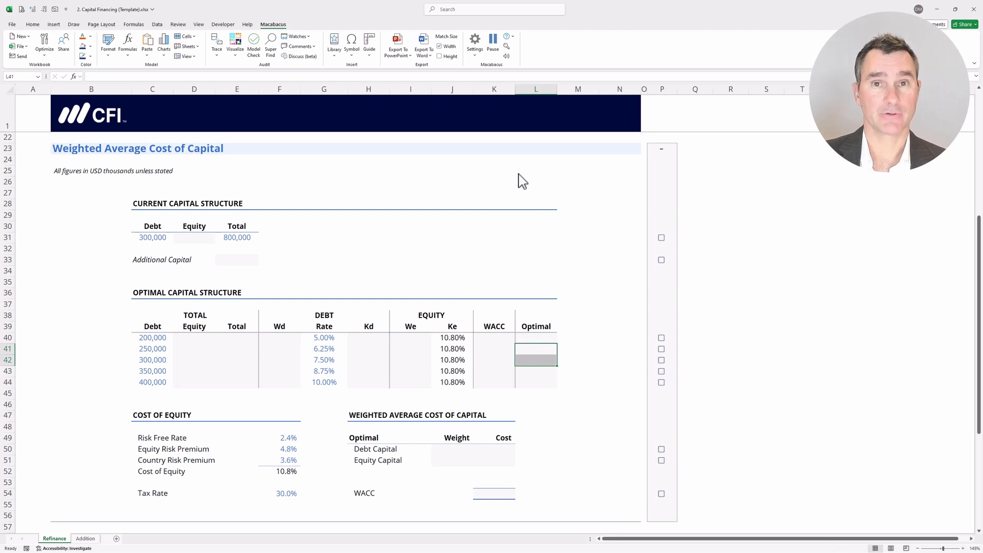
- Highlight the Weight column in J49:J51 and the Cost column in K49:K51 of the Weighted Average Cost of Capital table
{"action": "key", "text": "Down"}
{"action": "key", "text": "Down"}
{"action": "key", "text": "Down"}
{"action": "key", "text": "Down"}
{"action": "key", "text": "Down"}
{"action": "key", "text": "Down"}
{"action": "key", "text": "Left"}
{"action": "key", "text": "Left"}
{"action": "key", "text": "Down"}
{"action": "key", "text": "Down"}
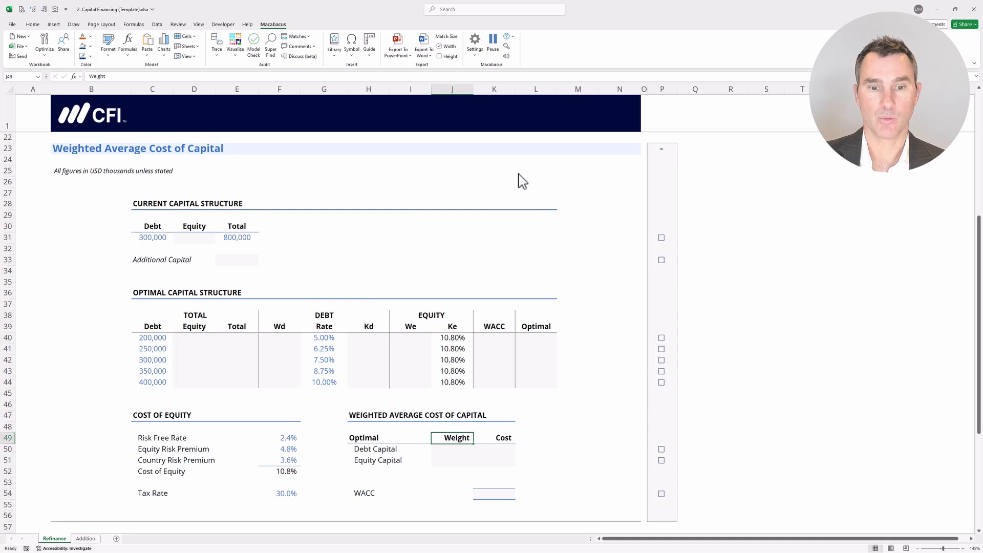
{"action": "key", "text": "shift+Down"}
{"action": "key", "text": "shift+Down"}
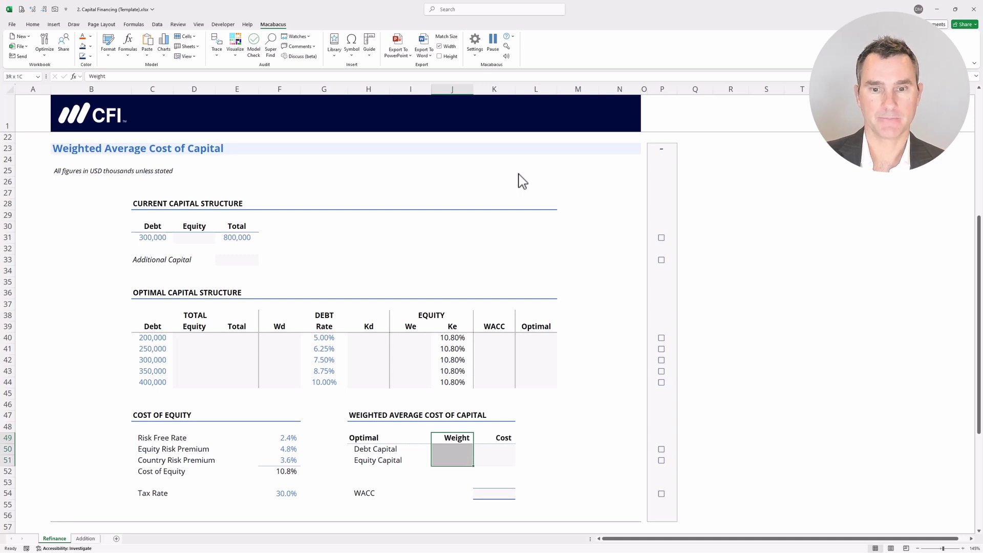
{"action": "key", "text": "Right"}
{"action": "key", "text": "shift+Down"}
{"action": "key", "text": "shift+Down"}
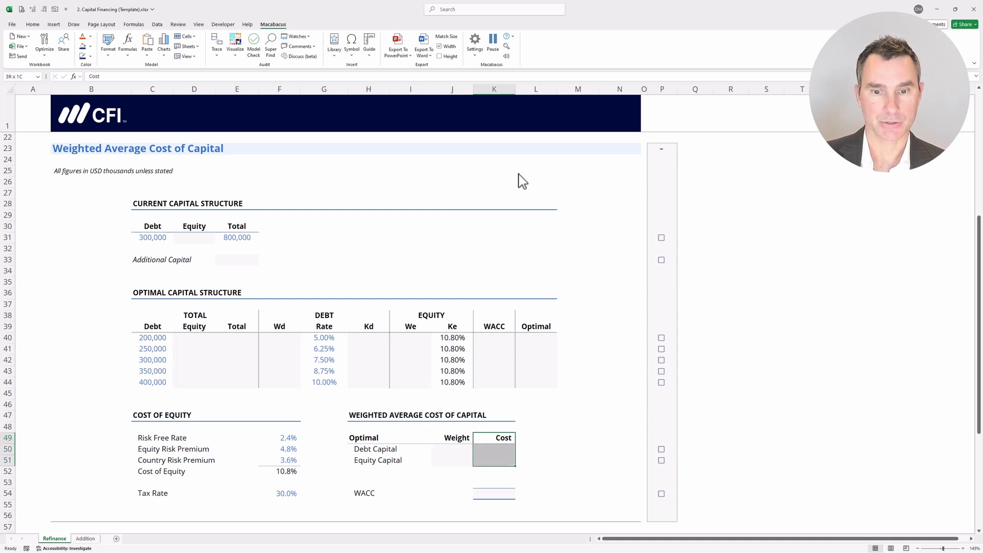
- Highlight the WACC result cell K54 together with the cell above it
{"action": "key", "text": "Down"}
{"action": "key", "text": "Down"}
{"action": "key", "text": "Down"}
{"action": "key", "text": "Down"}
{"action": "key", "text": "shift+Down"}
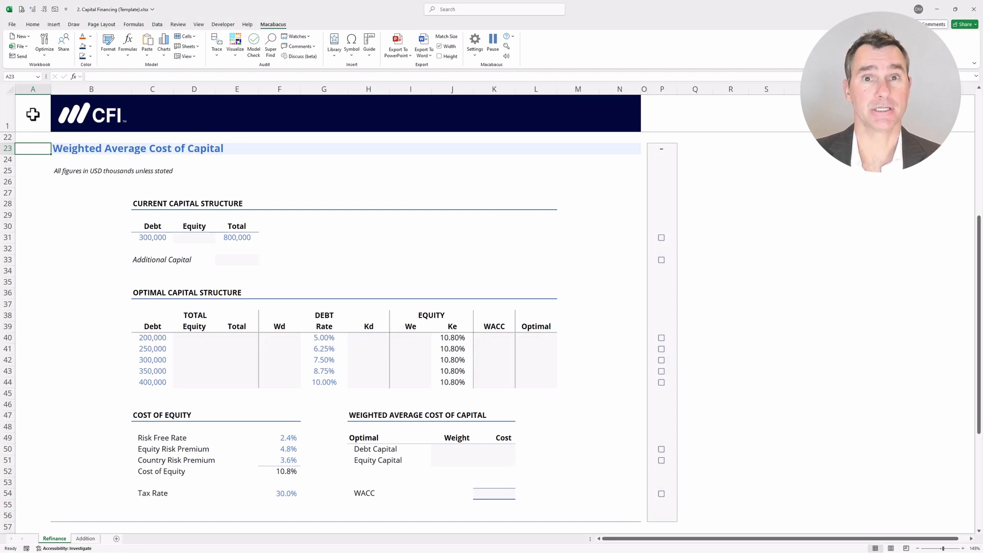
- Calculate the current Equity in D31 as total capital minus debt with the formula =E31-C31
{"action": "key", "text": "Down"}
{"action": "key", "text": "Down"}
{"action": "key", "text": "Down"}
{"action": "key", "text": "Down"}
{"action": "key", "text": "Down"}
{"action": "key", "text": "Down"}
{"action": "key", "text": "Right"}
{"action": "key", "text": "Right"}
{"action": "key", "text": "Down"}
{"action": "key", "text": "Right"}
{"action": "key", "text": "Down"}
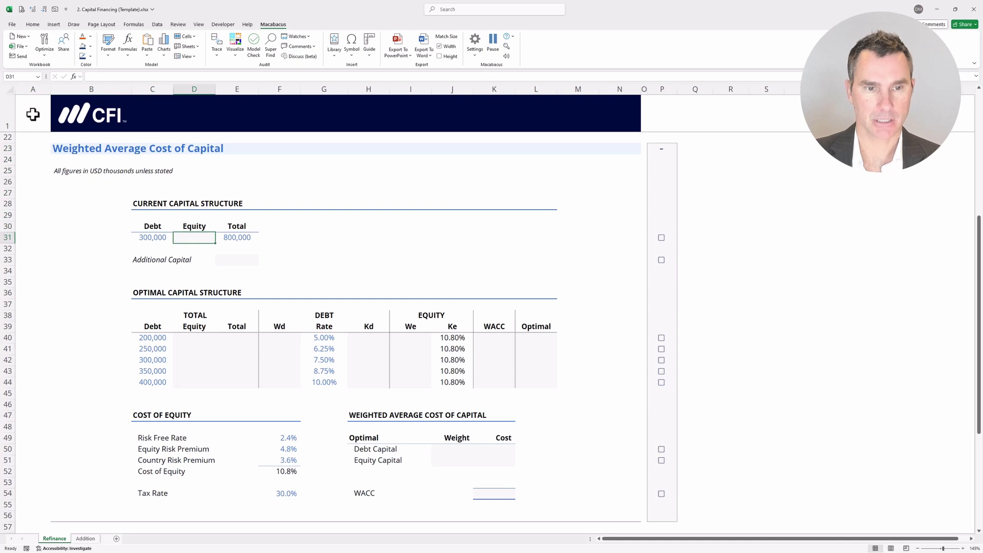
{"action": "type", "text": "="}
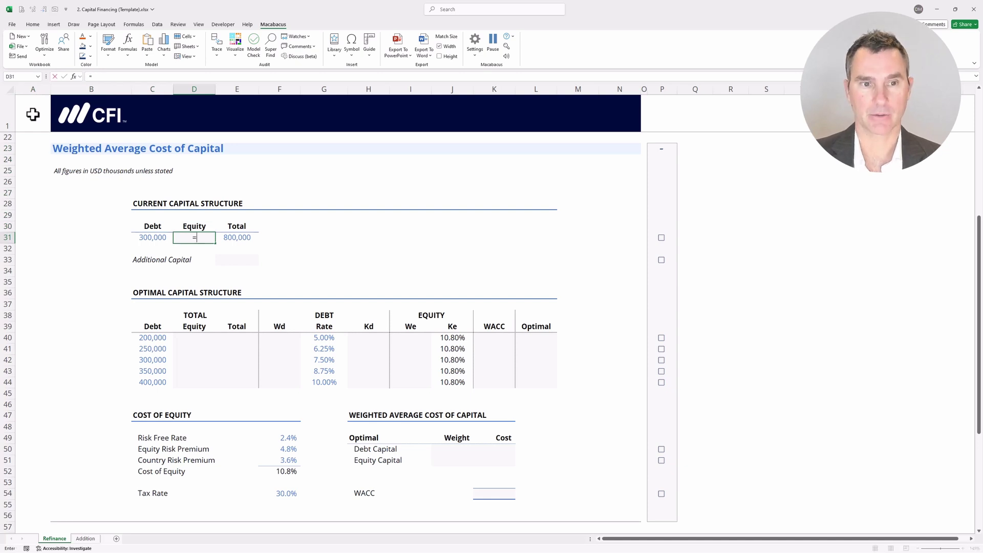
{"action": "key", "text": "Right"}
{"action": "type", "text": "-"}
{"action": "key", "text": "Left"}
{"action": "key", "text": "Return"}
{"action": "key", "text": "shift+Up"}
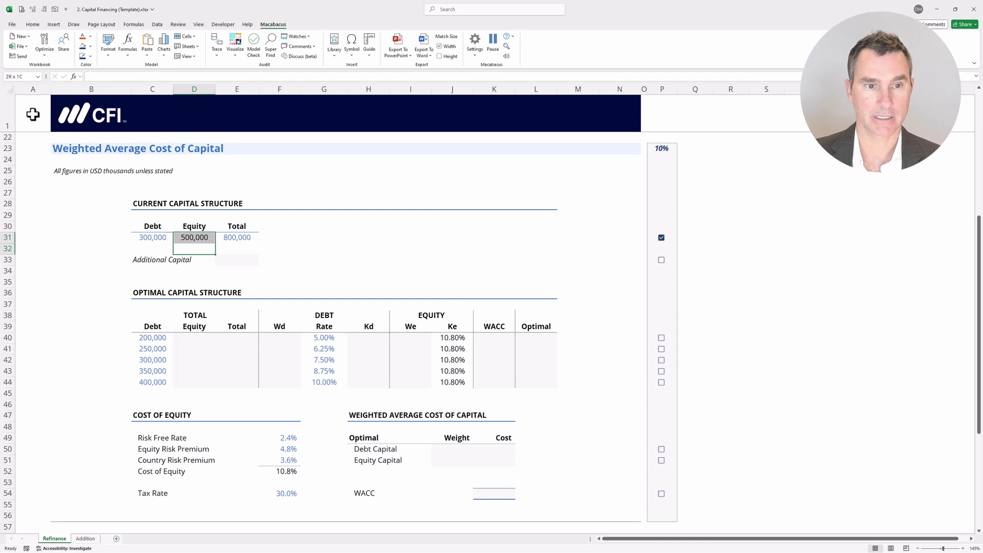
- Link Additional Capital in E33 to the negated Year 0 project cash flow with the formula =-D7
{"action": "key", "text": "Left"}
{"action": "key", "text": "Down"}
{"action": "key", "text": "Right"}
{"action": "key", "text": "Right"}
{"action": "type", "text": "=-"}
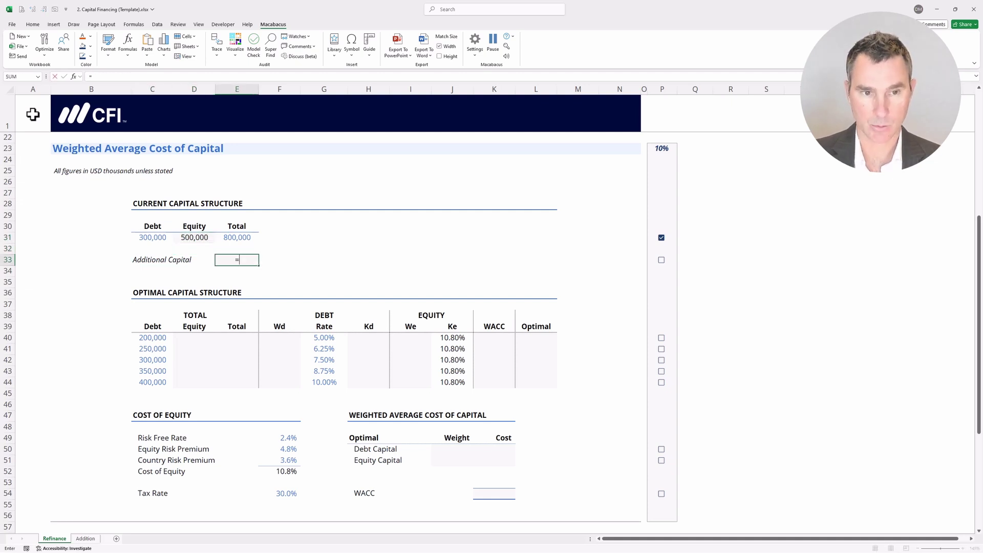
{"action": "key", "text": "Up"}
{"action": "key", "text": "Up"}
{"action": "key", "text": "Up"}
{"action": "key", "text": "Up"}
{"action": "key", "text": "Up"}
{"action": "key", "text": "Up"}
{"action": "key", "text": "Up"}
{"action": "key", "text": "Up"}
{"action": "key", "text": "Up"}
{"action": "key", "text": "Up"}
{"action": "key", "text": "Up"}
{"action": "key", "text": "Up"}
{"action": "key", "text": "Up"}
{"action": "key", "text": "Up"}
{"action": "key", "text": "Up"}
{"action": "key", "text": "Up"}
{"action": "key", "text": "Up"}
{"action": "key", "text": "Up"}
{"action": "key", "text": "Up"}
{"action": "key", "text": "Up"}
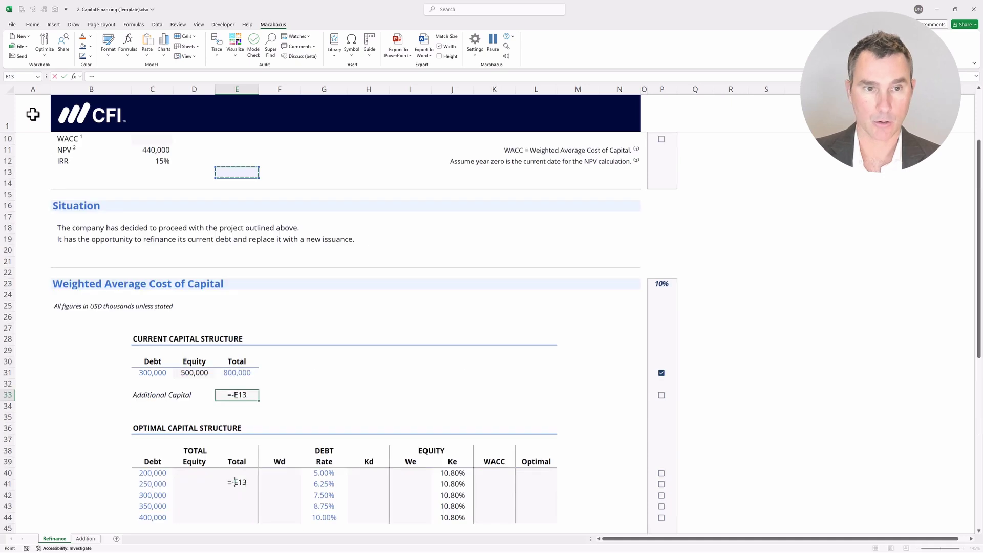
{"action": "key", "text": "Left"}
{"action": "key", "text": "Up"}
{"action": "key", "text": "Up"}
{"action": "key", "text": "Up"}
{"action": "key", "text": "Up"}
{"action": "key", "text": "Up"}
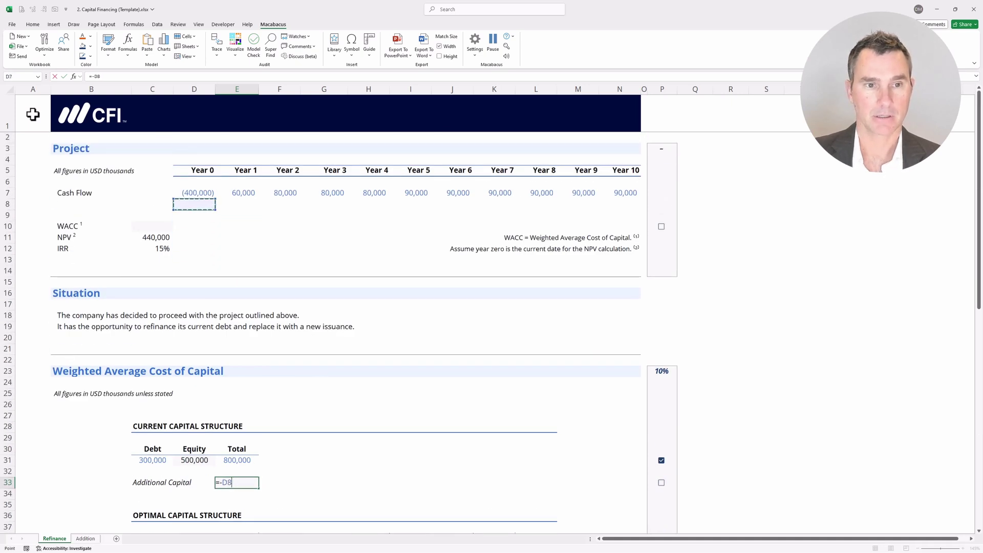
{"action": "key", "text": "ctrl+Return"}
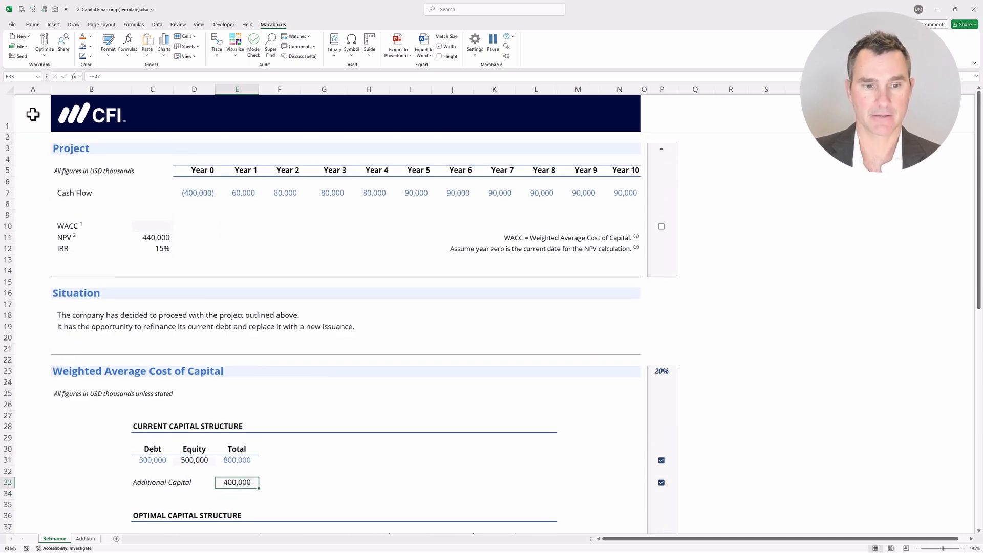
- Review the Weighted Average Cost of Capital section from its heading down to the WACC result row
{"action": "key", "text": "Scroll_Lock"}
{"action": "key", "text": "Down"}
{"action": "key", "text": "Down"}
{"action": "key", "text": "Down"}
{"action": "key", "text": "Down"}
{"action": "key", "text": "Down"}
{"action": "key", "text": "Down"}
{"action": "key", "text": "Down"}
{"action": "key", "text": "Down"}
{"action": "key", "text": "Down"}
{"action": "key", "text": "Down"}
{"action": "key", "text": "Down"}
{"action": "key", "text": "Down"}
{"action": "key", "text": "Down"}
{"action": "key", "text": "Down"}
{"action": "key", "text": "Down"}
{"action": "key", "text": "Down"}
{"action": "key", "text": "Down"}
{"action": "key", "text": "Down"}
{"action": "key", "text": "Down"}
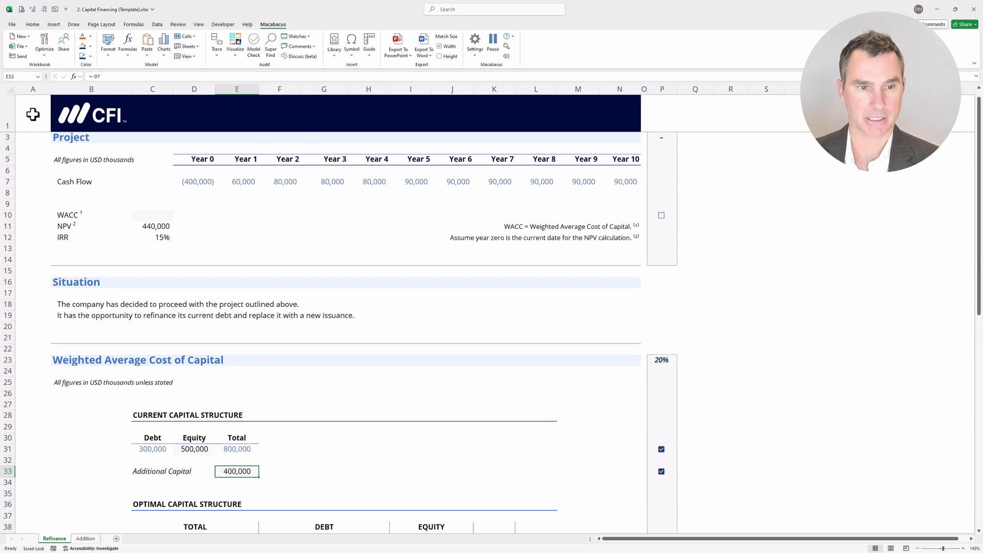
{"action": "key", "text": "Down"}
{"action": "key", "text": "Scroll_Lock"}
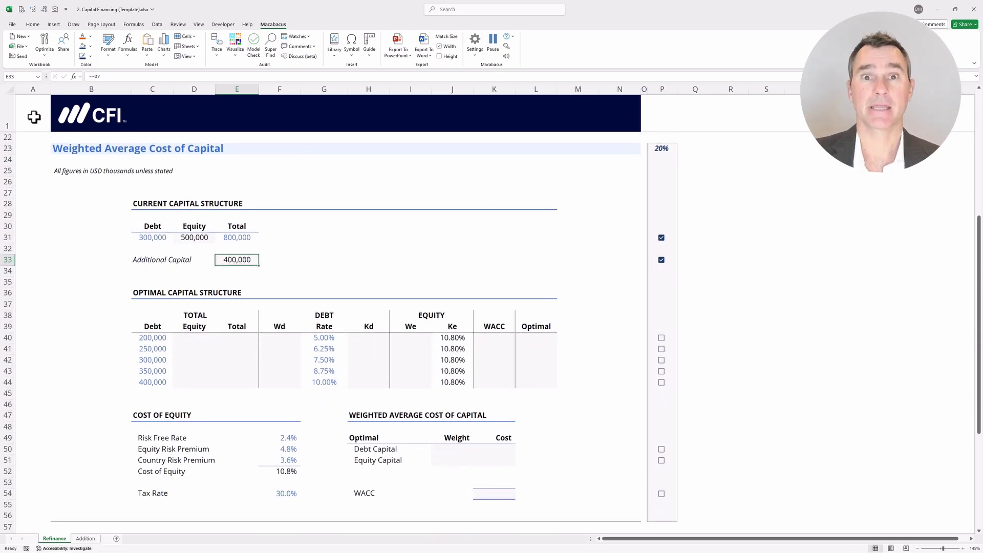
- Calculate the first Total in E40 as current total capital plus additional capital with the formula =$E$31+$E$33
{"action": "key", "text": "Down"}
{"action": "key", "text": "Down"}
{"action": "key", "text": "Down"}
{"action": "key", "text": "Down"}
{"action": "key", "text": "Down"}
{"action": "key", "text": "Down"}
{"action": "key", "text": "Down"}
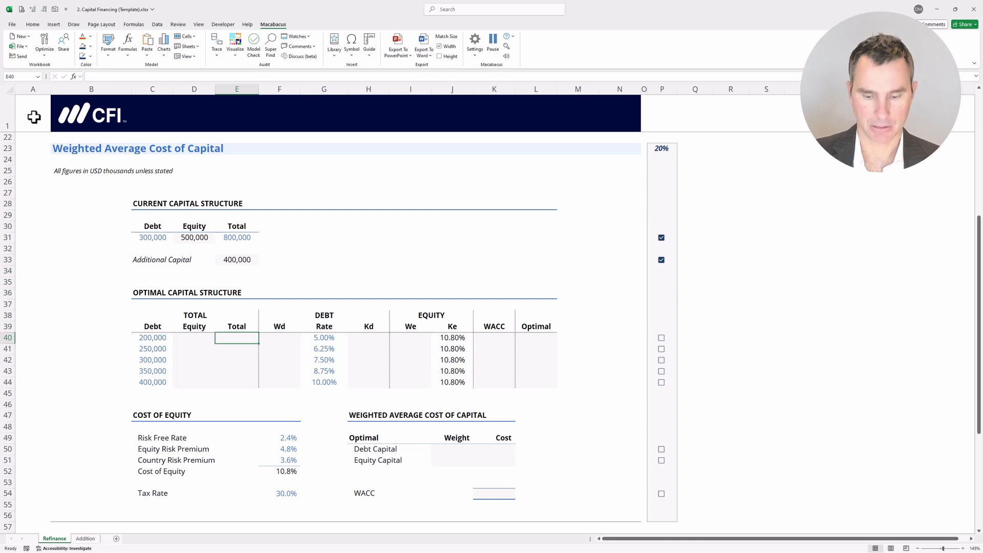
{"action": "type", "text": "="}
{"action": "key", "text": "Up"}
{"action": "key", "text": "Up"}
{"action": "key", "text": "Up"}
{"action": "key", "text": "Up"}
{"action": "key", "text": "Up"}
{"action": "key", "text": "Up"}
{"action": "key", "text": "Up"}
{"action": "key", "text": "Up"}
{"action": "key", "text": "Up"}
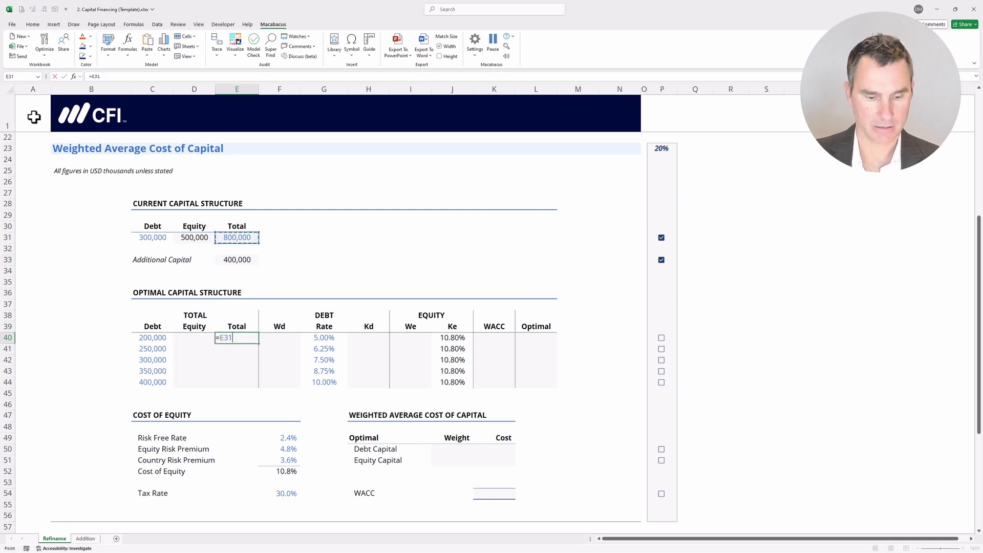
{"action": "key", "text": "F4"}
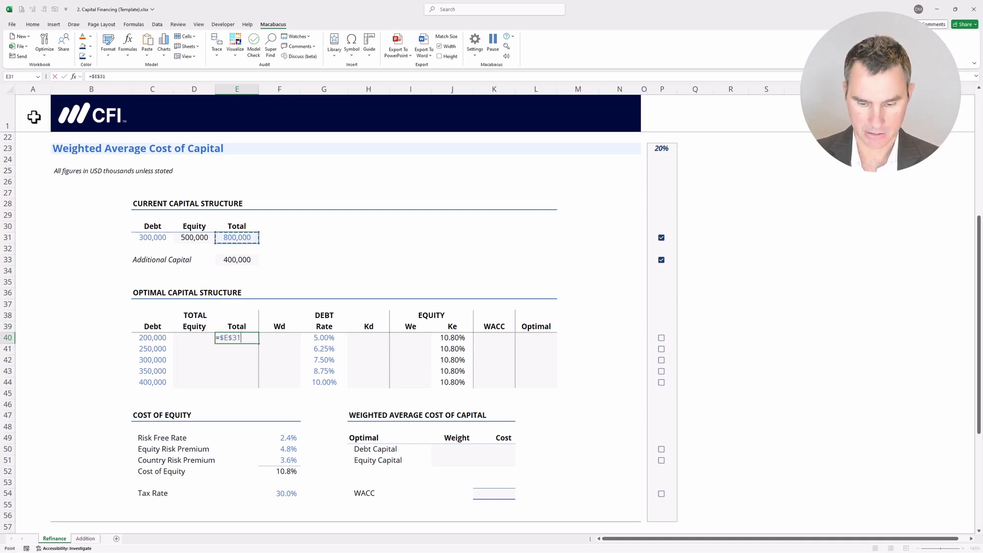
{"action": "type", "text": "+"}
{"action": "key", "text": "Up"}
{"action": "key", "text": "Up"}
{"action": "key", "text": "Up"}
{"action": "key", "text": "Up"}
{"action": "key", "text": "Up"}
{"action": "key", "text": "Up"}
{"action": "key", "text": "Up"}
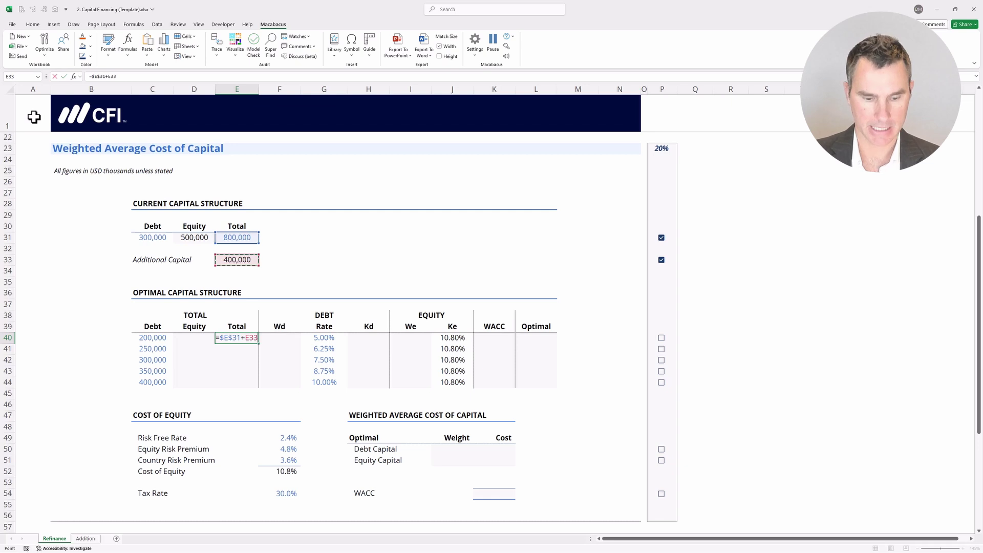
{"action": "key", "text": "F4"}
{"action": "key", "text": "Return"}
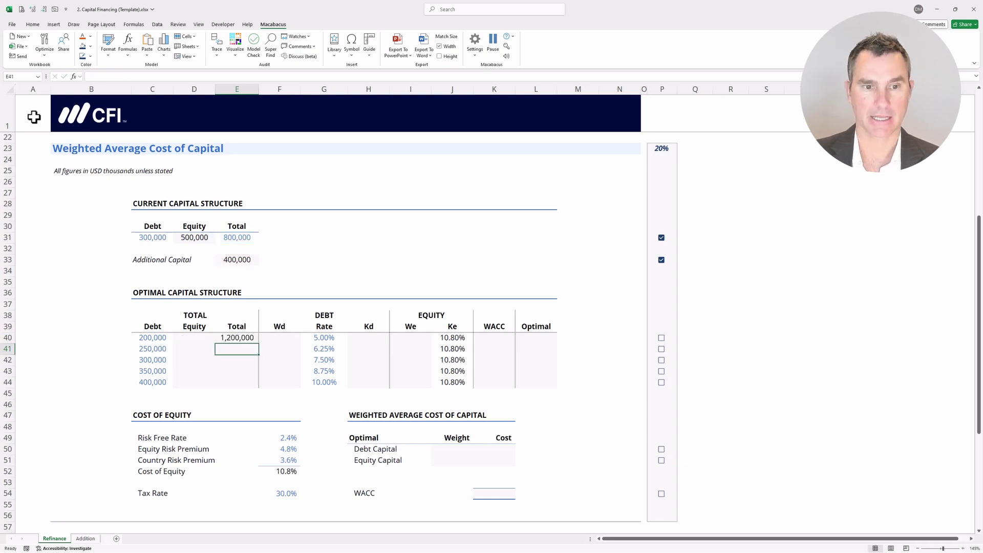
- Calculate the first row's Equity in D40 as total minus debt with the formula =E40-C40
{"action": "key", "text": "Up"}
{"action": "key", "text": "Left"}
{"action": "type", "text": "="}
{"action": "key", "text": "Right"}
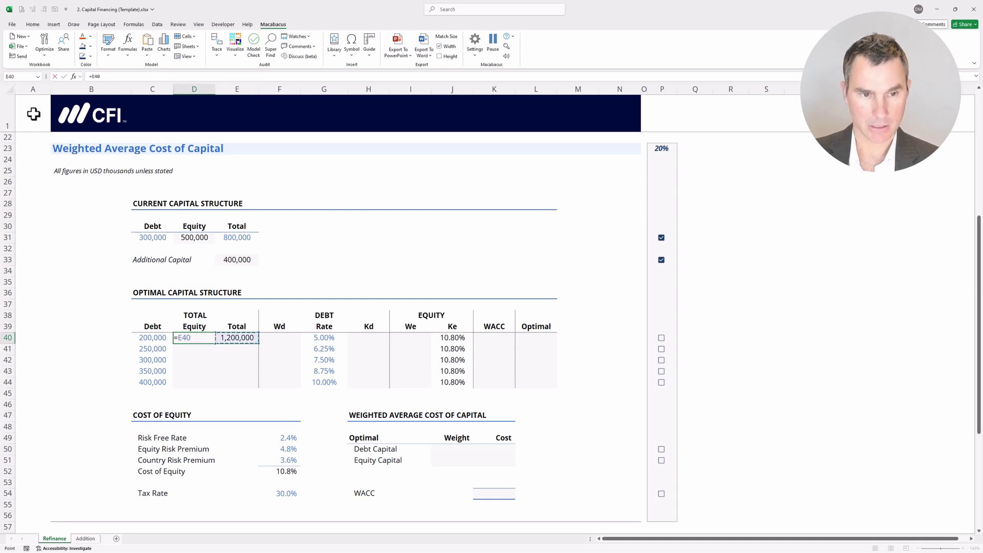
{"action": "type", "text": "-"}
{"action": "key", "text": "Left"}
{"action": "key", "text": "Return"}
- Calculate the debt weight Wd in F40 as debt divided by total with the formula =C40/E40
{"action": "key", "text": "Up"}
{"action": "key", "text": "Right"}
{"action": "key", "text": "Right"}
{"action": "type", "text": "="}
{"action": "key", "text": "Left"}
{"action": "key", "text": "Left"}
{"action": "key", "text": "Left"}
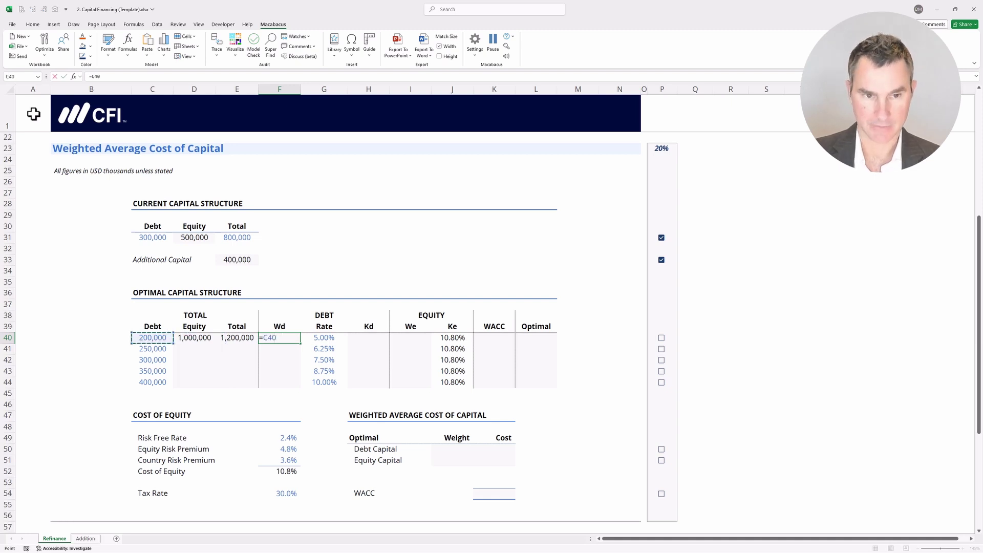
{"action": "type", "text": "/"}
{"action": "key", "text": "Left"}
{"action": "key", "text": "Return"}
- Copy the Equity, Total and Wd formulas from D40:F40 down to row 44, pasting formulas only
{"action": "key", "text": "Up"}
{"action": "key", "text": "Left"}
{"action": "key", "text": "Left"}
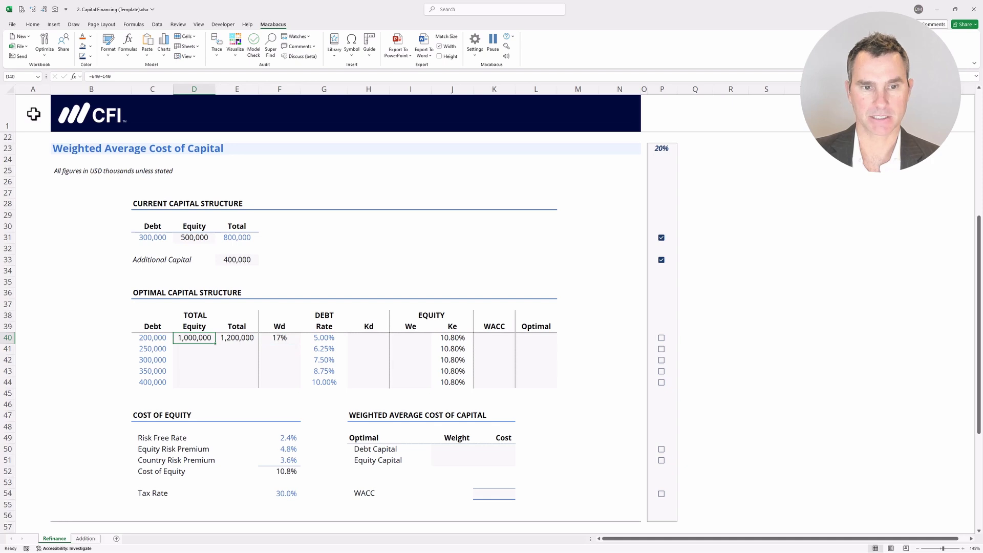
{"action": "key", "text": "shift+Right"}
{"action": "key", "text": "shift+Right"}
{"action": "key", "text": "ctrl+c"}
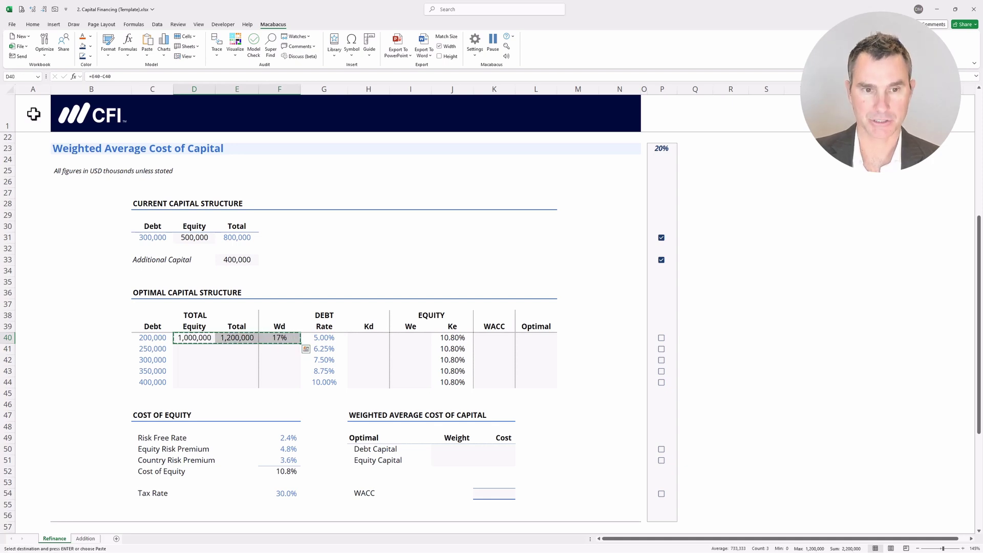
{"action": "key", "text": "shift+Down"}
{"action": "key", "text": "shift+Down"}
{"action": "key", "text": "shift+Down"}
{"action": "key", "text": "shift+Down"}
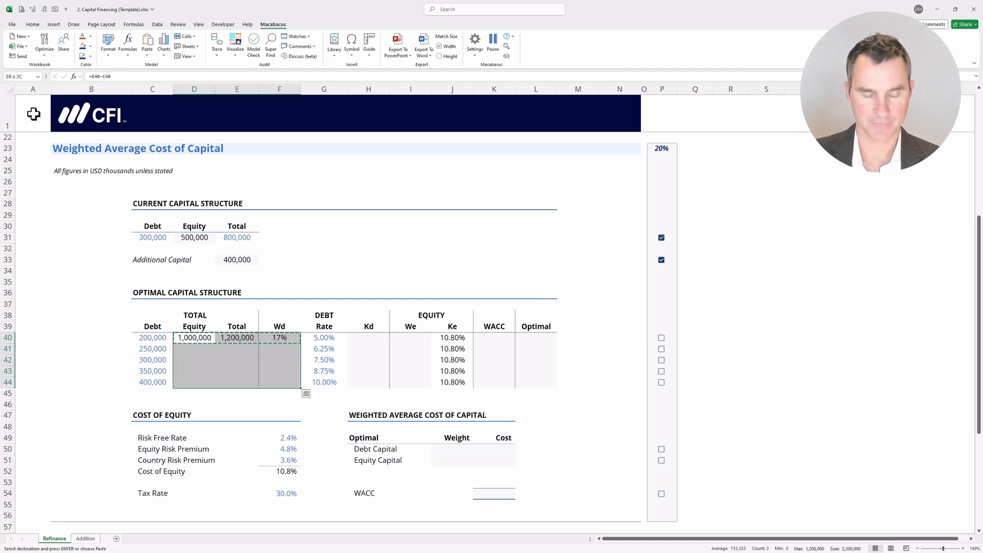
{"action": "key", "text": "ctrl+alt+v"}
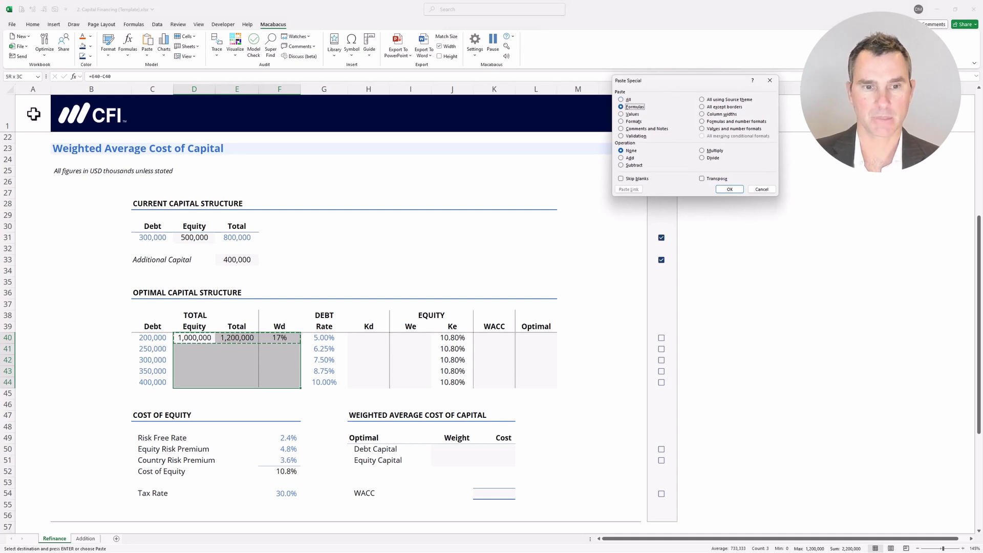
{"action": "key", "text": "Return"}
{"action": "key", "text": "Escape"}
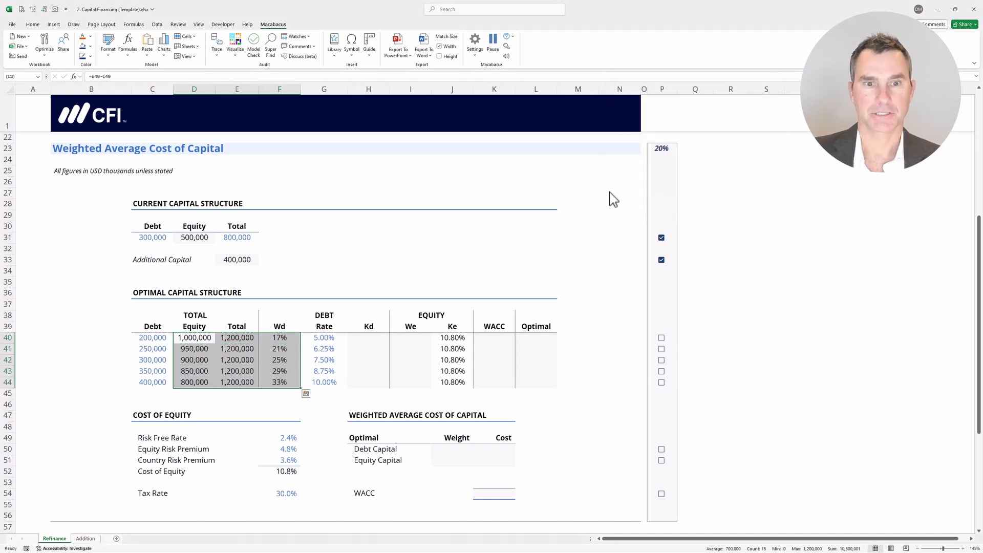
- Calculate the after-tax cost of debt Kd in H40 with the formula =G40*(1-$F$54)
{"action": "key", "text": "Right"}
{"action": "key", "text": "Right"}
{"action": "key", "text": "Right"}
{"action": "key", "text": "Right"}
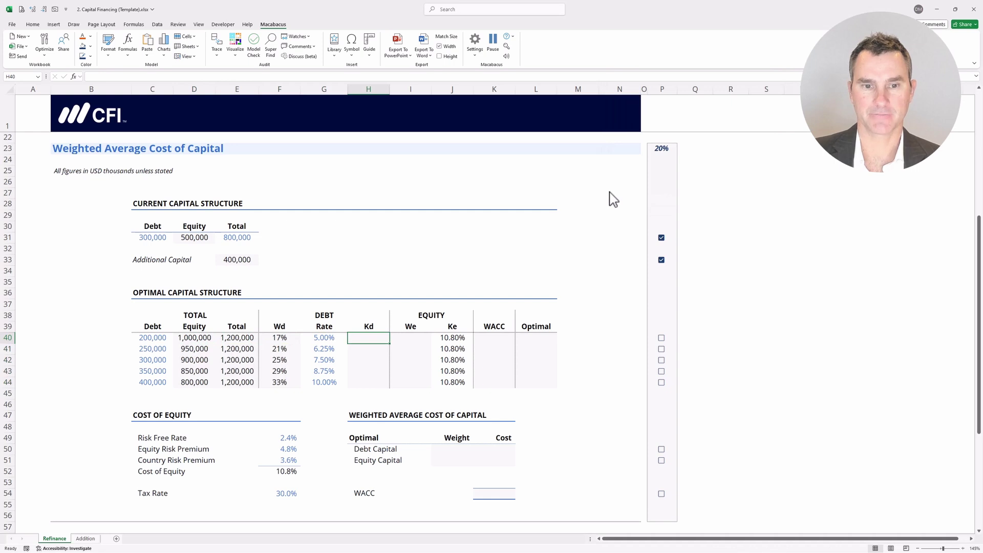
{"action": "type", "text": "="}
{"action": "key", "text": "Left"}
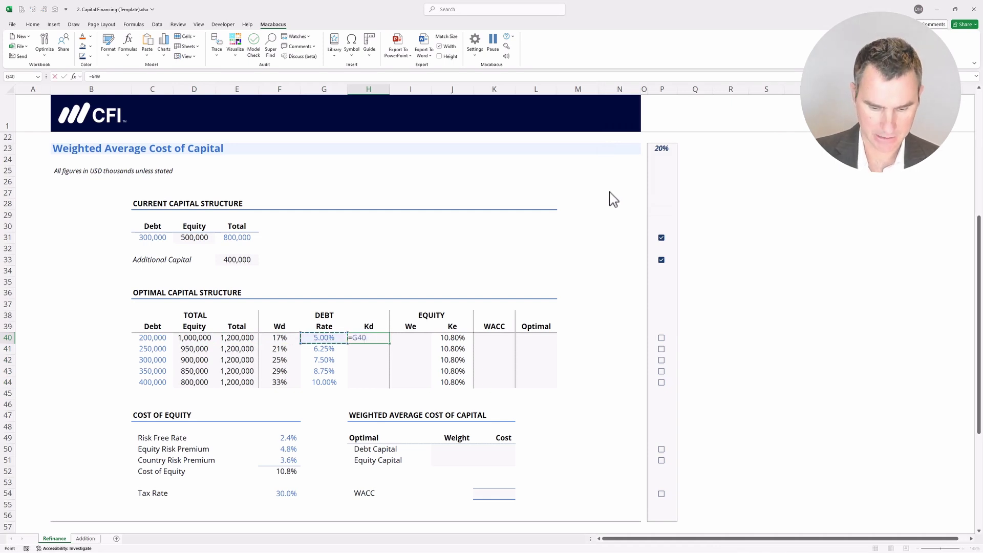
{"action": "type", "text": "*"}
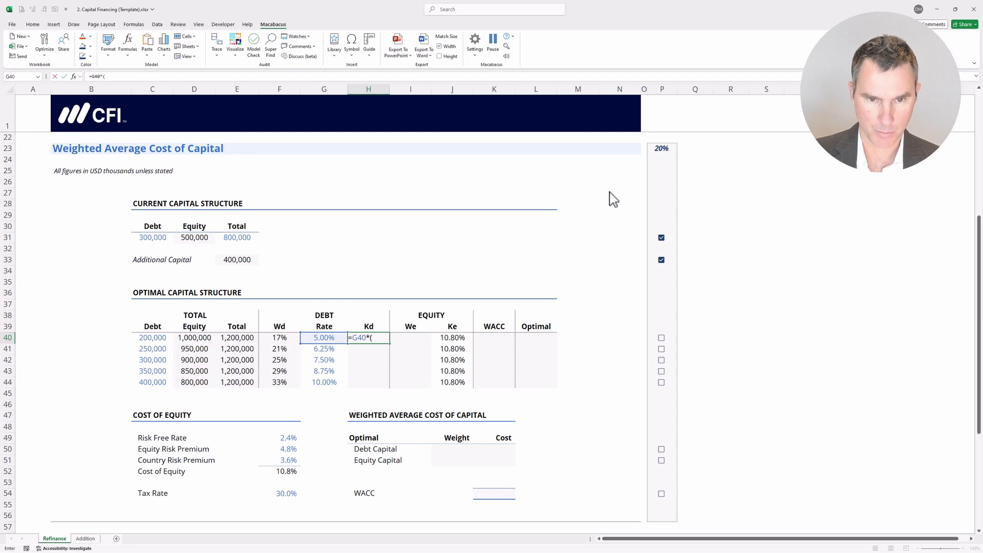
{"action": "type", "text": "(1-"}
{"action": "key", "text": "Down"}
{"action": "key", "text": "Down"}
{"action": "key", "text": "Down"}
{"action": "key", "text": "Down"}
{"action": "key", "text": "Down"}
{"action": "key", "text": "Down"}
{"action": "key", "text": "Down"}
{"action": "key", "text": "Down"}
{"action": "key", "text": "Down"}
{"action": "key", "text": "Down"}
{"action": "key", "text": "Down"}
{"action": "key", "text": "Down"}
{"action": "key", "text": "Down"}
{"action": "key", "text": "Down"}
{"action": "key", "text": "Left"}
{"action": "key", "text": "Left"}
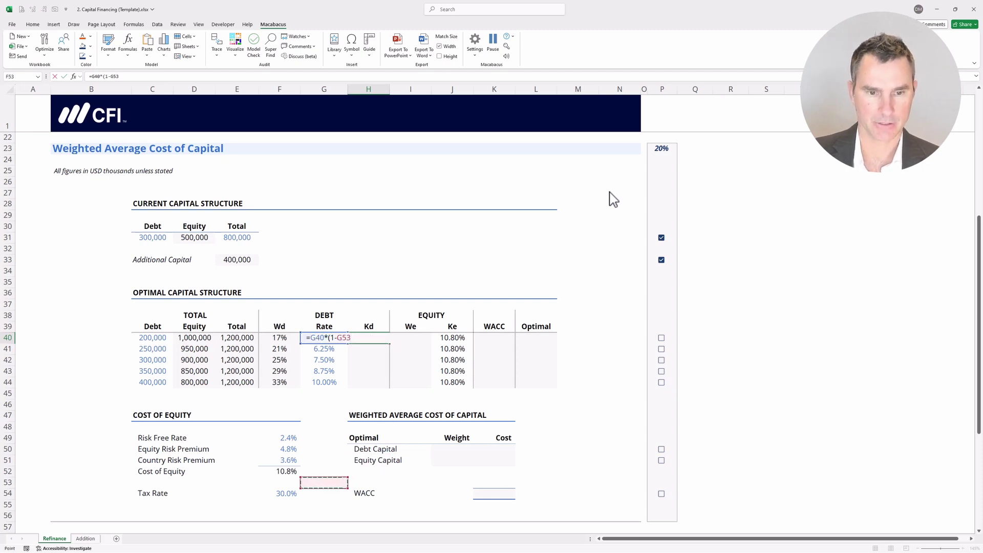
{"action": "key", "text": "F4"}
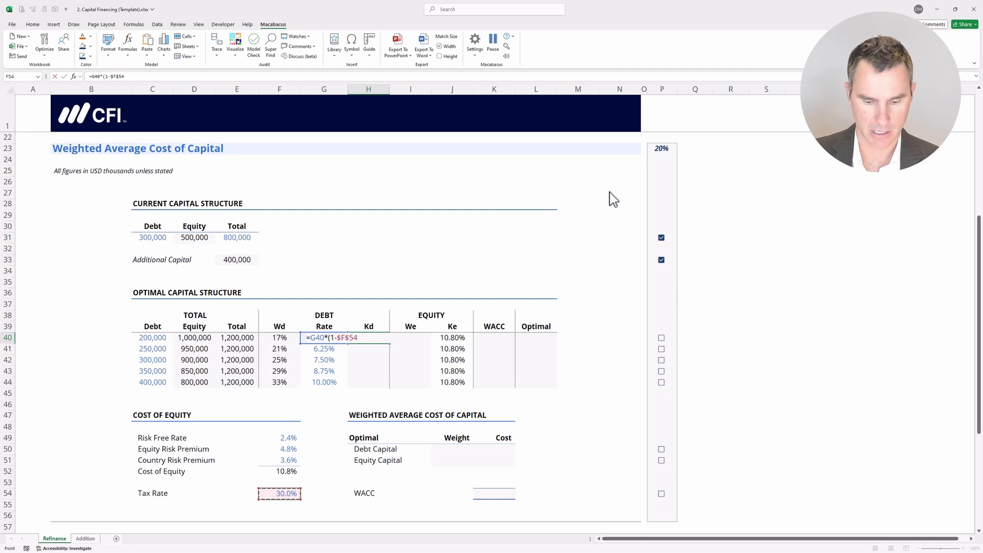
{"action": "type", "text": ")"}
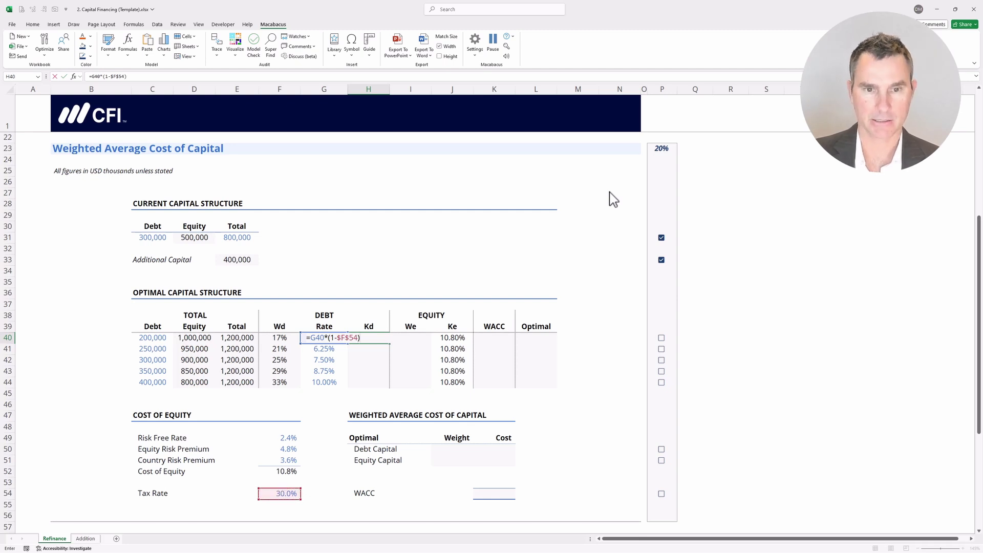
{"action": "key", "text": "Return"}
- Calculate the equity weight We in I40 as equity divided by total with the formula =D40/E40
{"action": "key", "text": "Up"}
{"action": "key", "text": "Right"}
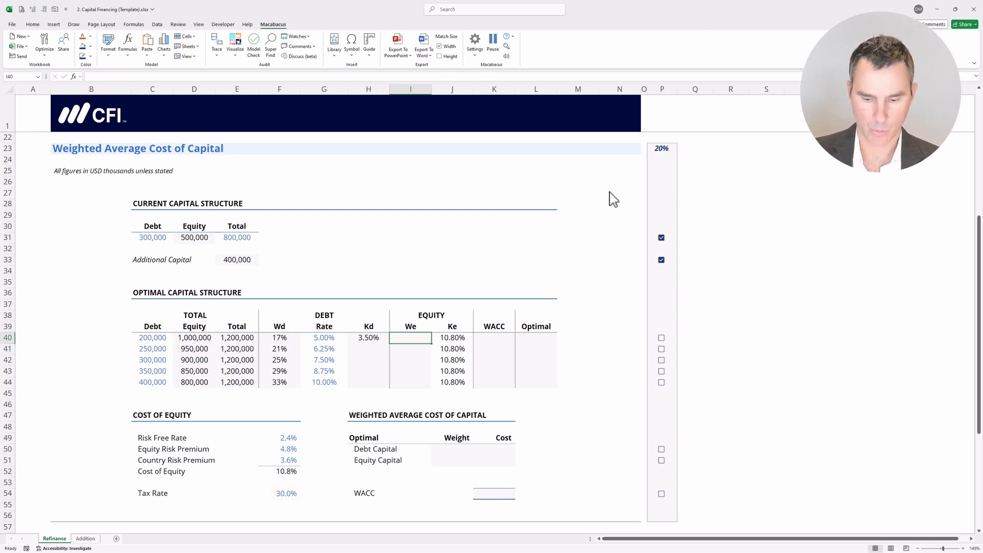
{"action": "type", "text": "="}
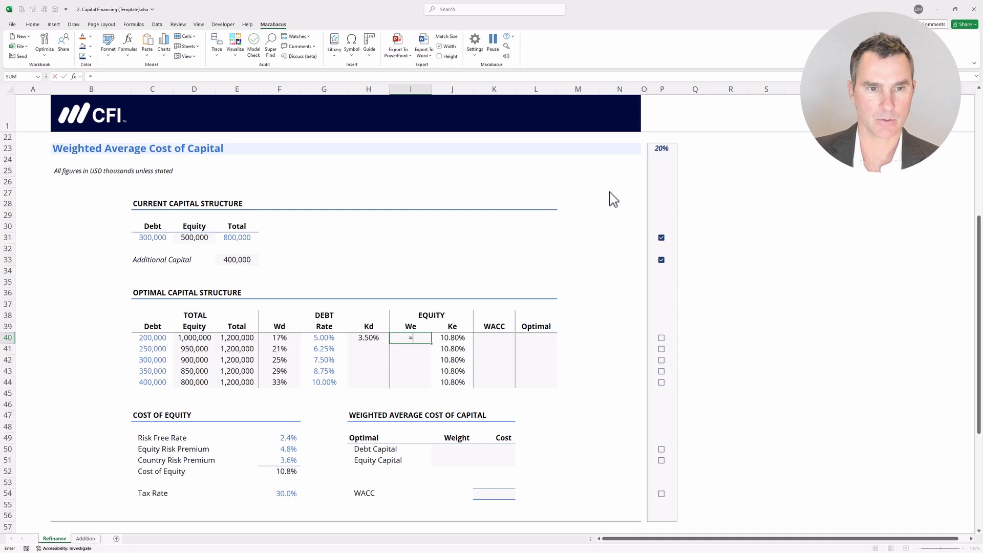
{"action": "key", "text": "Left"}
{"action": "key", "text": "Left"}
{"action": "key", "text": "Left"}
{"action": "key", "text": "Left"}
{"action": "key", "text": "Left"}
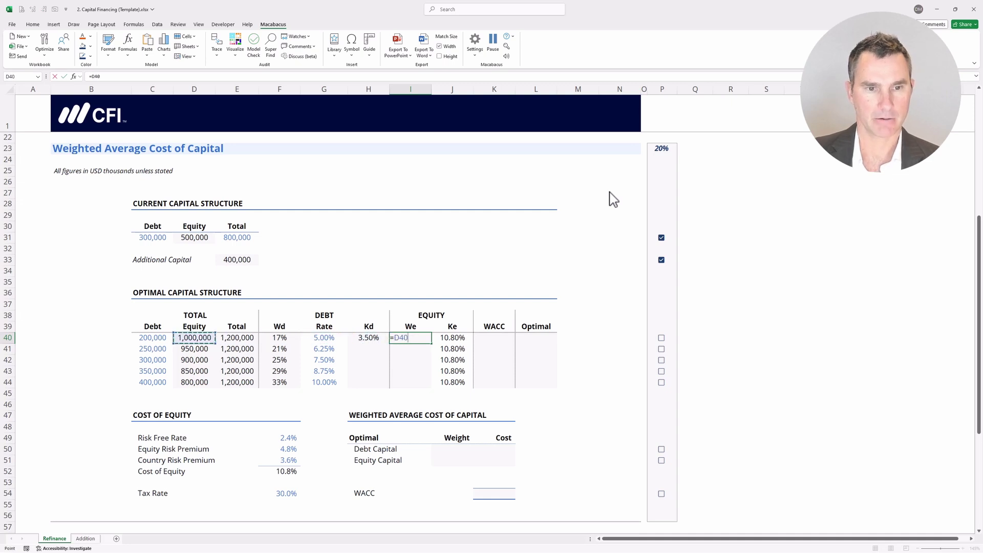
{"action": "type", "text": "/"}
{"action": "key", "text": "Left"}
{"action": "key", "text": "Left"}
{"action": "key", "text": "Left"}
{"action": "key", "text": "Left"}
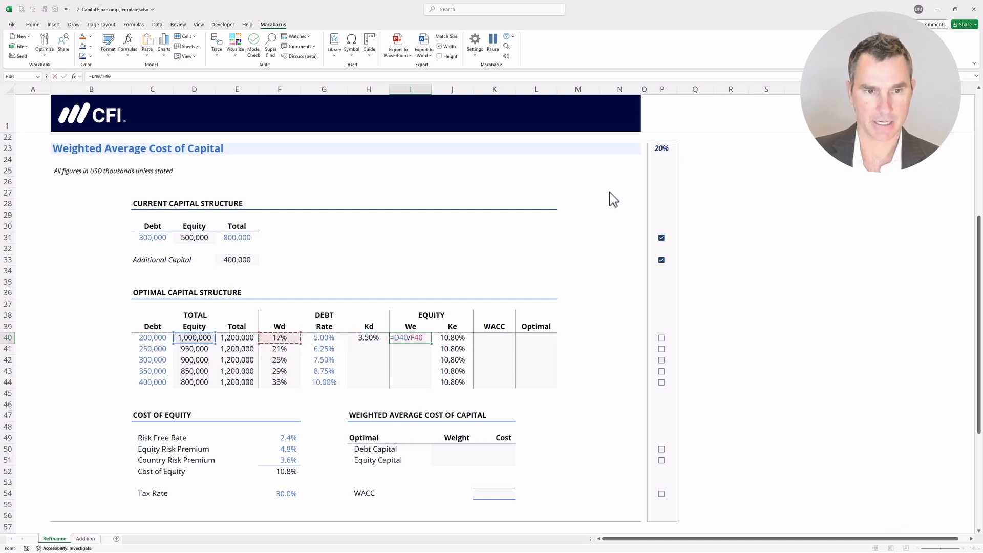
{"action": "key", "text": "ctrl+Return"}
- Copy the Kd and We formulas from H40:I40 down to row 44, pasting formulas only
{"action": "key", "text": "Left"}
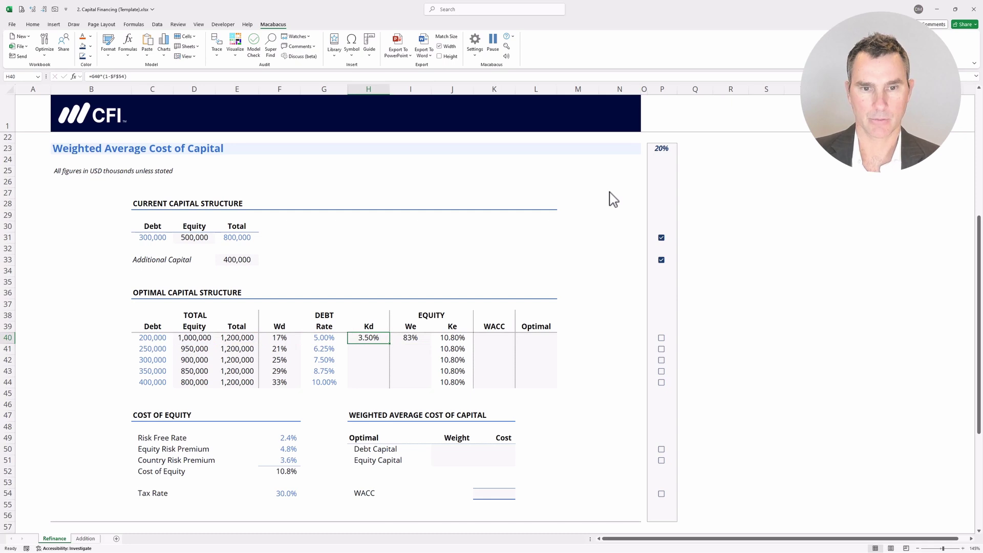
{"action": "key", "text": "shift+Right"}
{"action": "key", "text": "ctrl+c"}
{"action": "key", "text": "shift+Down"}
{"action": "key", "text": "shift+Down"}
{"action": "key", "text": "shift+Down"}
{"action": "key", "text": "shift+Down"}
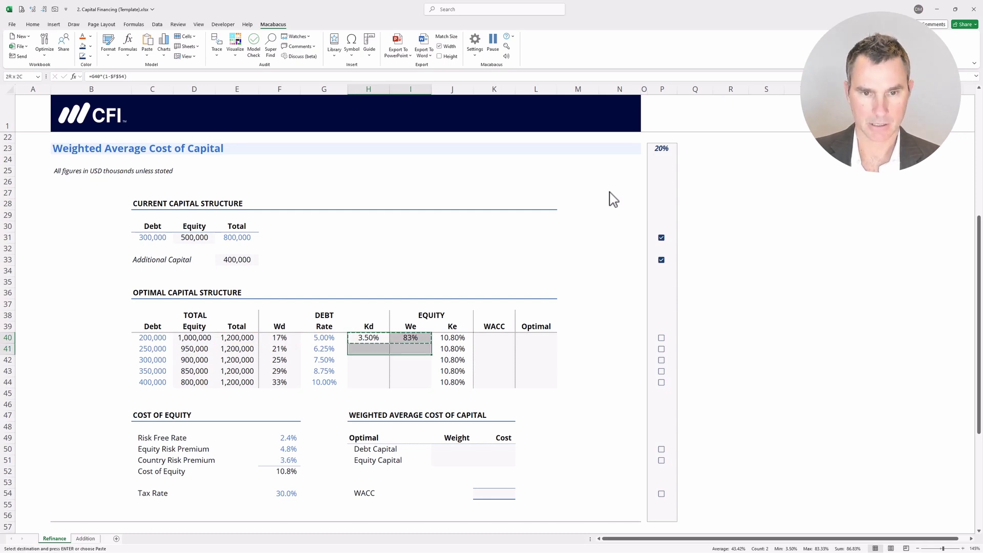
{"action": "key", "text": "alt"}
{"action": "key", "text": "e"}
{"action": "key", "text": "s"}
{"action": "key", "text": "f"}
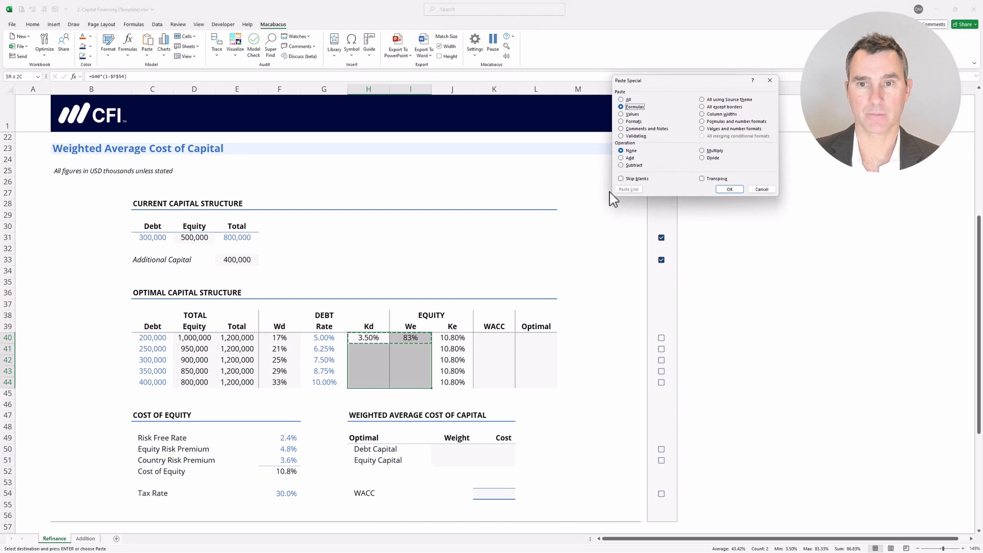
{"action": "key", "text": "Return"}
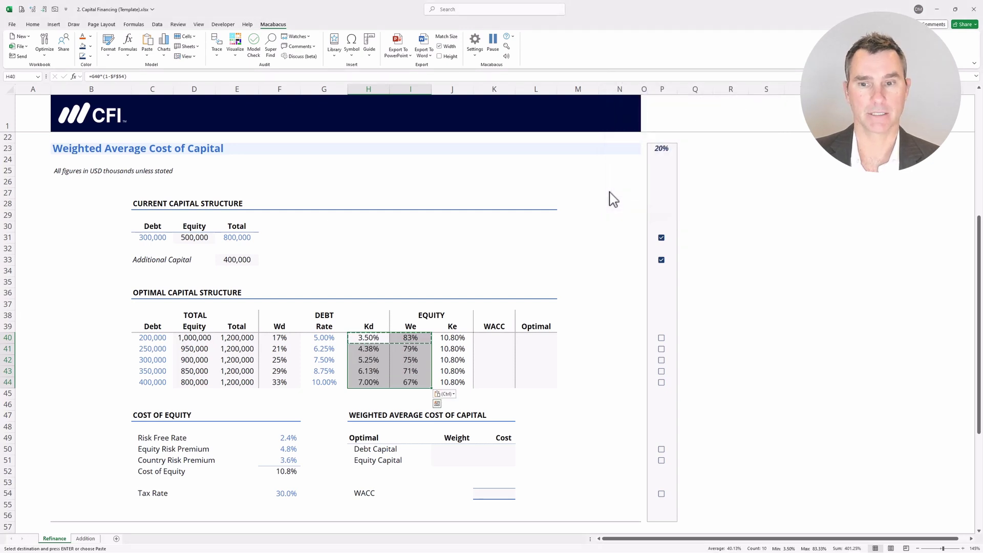
{"action": "key", "text": "Escape"}
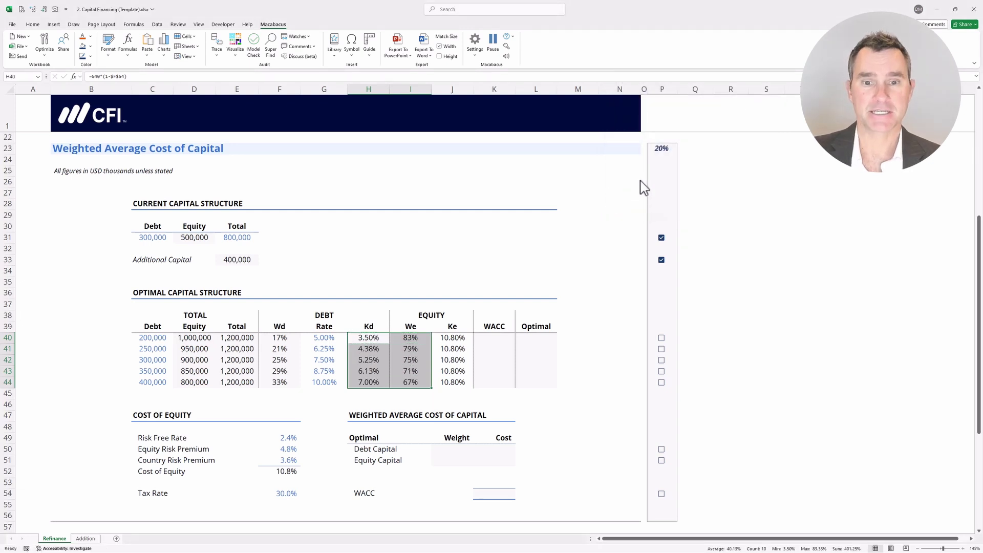
- Calculate the first row's WACC in K40 from the debt and equity weights and costs with the formula =F40*H40+I40*J40
{"action": "key", "text": "Right"}
{"action": "key", "text": "Right"}
{"action": "key", "text": "Right"}
{"action": "type", "text": "="}
{"action": "key", "text": "Left"}
{"action": "key", "text": "Left"}
{"action": "key", "text": "Left"}
{"action": "key", "text": "Left"}
{"action": "key", "text": "Left"}
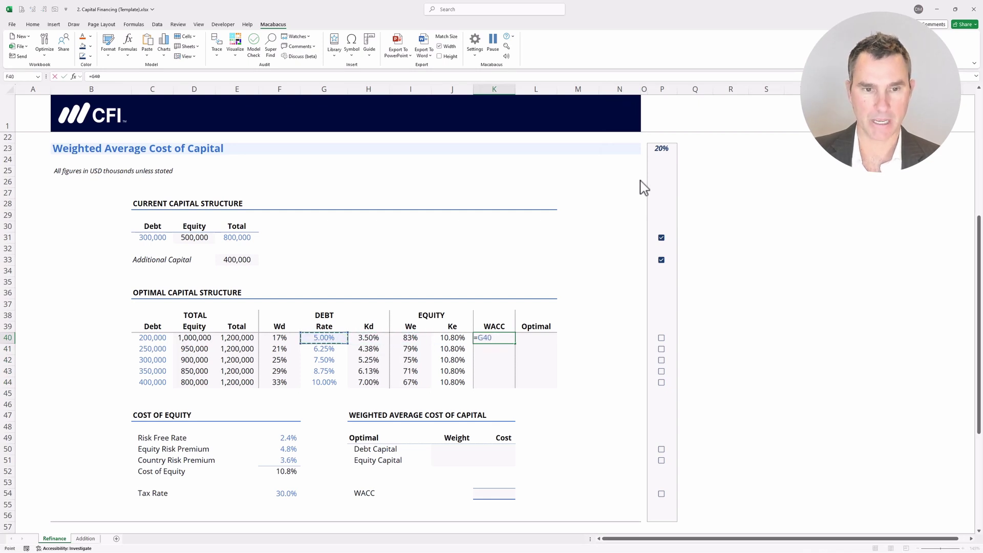
{"action": "type", "text": "*"}
{"action": "key", "text": "Left"}
{"action": "key", "text": "Left"}
{"action": "key", "text": "Left"}
{"action": "type", "text": "+"}
{"action": "key", "text": "Left"}
{"action": "key", "text": "Left"}
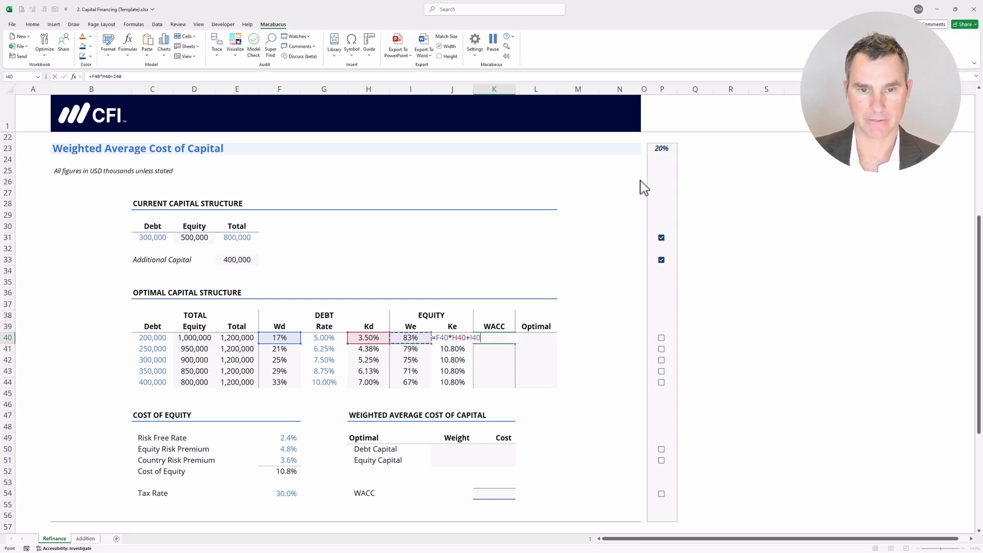
{"action": "type", "text": "*"}
{"action": "key", "text": "Left"}
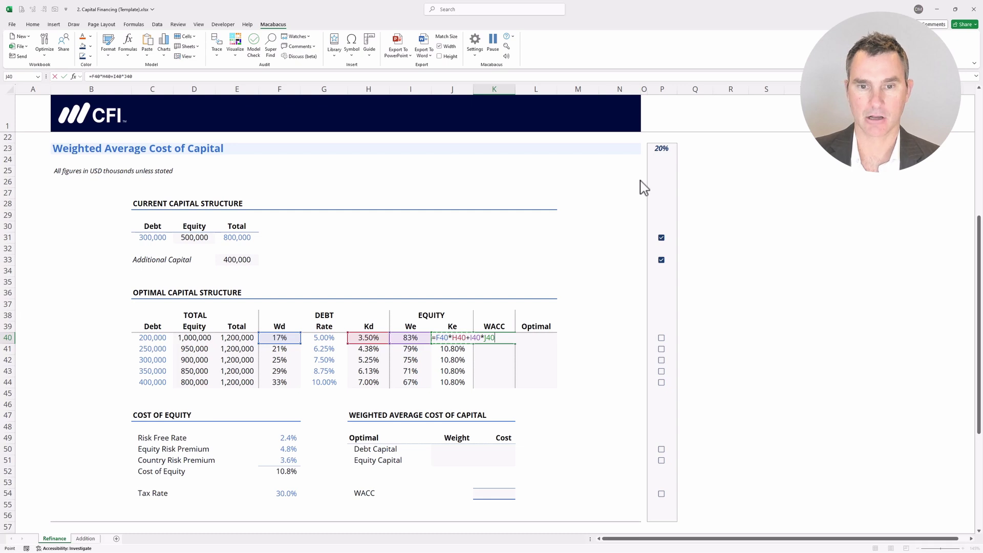
{"action": "key", "text": "ctrl+Return"}
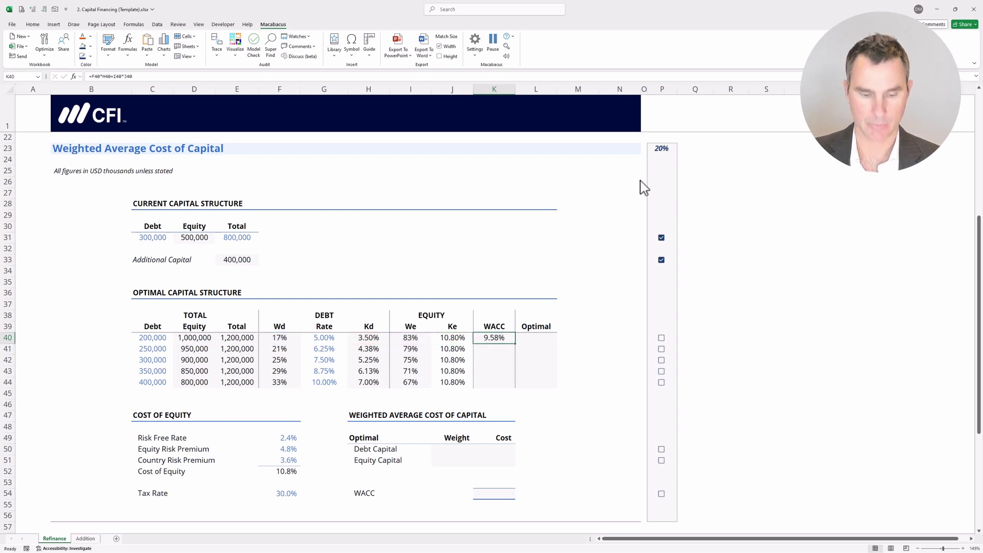
- Copy the WACC formula from K40 down to K44, pasting formulas only
{"action": "key", "text": "ctrl+c"}
{"action": "key", "text": "shift+Down"}
{"action": "key", "text": "shift+Down"}
{"action": "key", "text": "shift+Down"}
{"action": "key", "text": "shift+Down"}
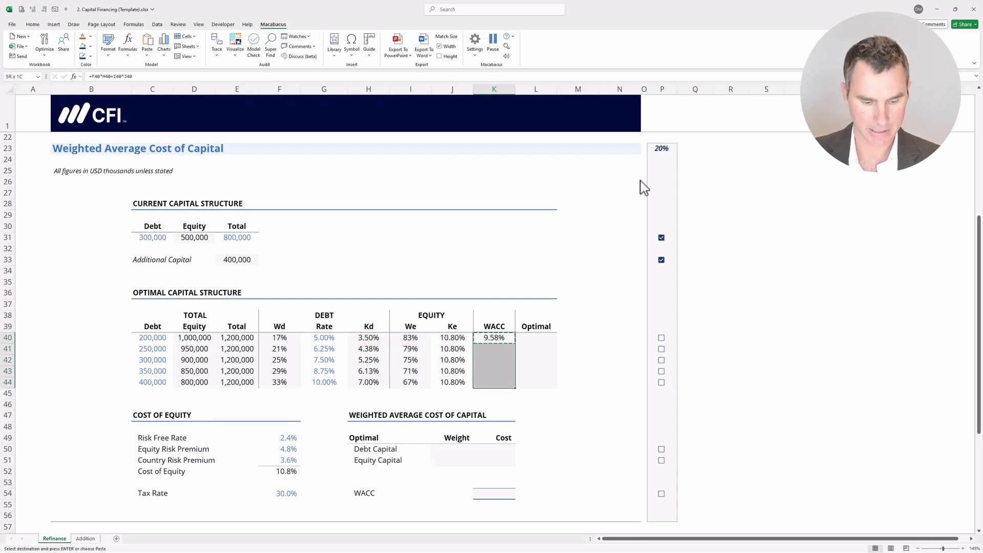
{"action": "key", "text": "ctrl+alt+v"}
{"action": "key", "text": "f"}
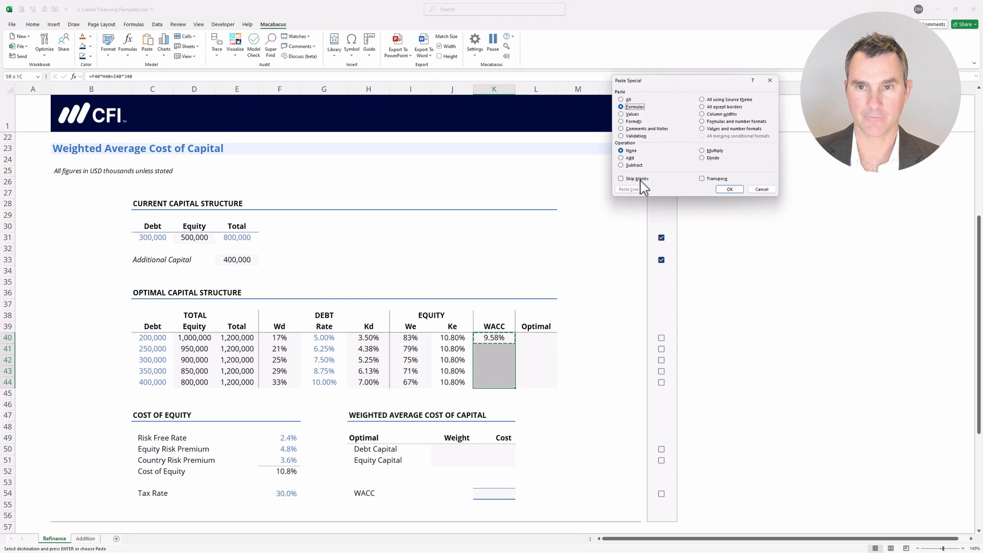
{"action": "key", "text": "Return"}
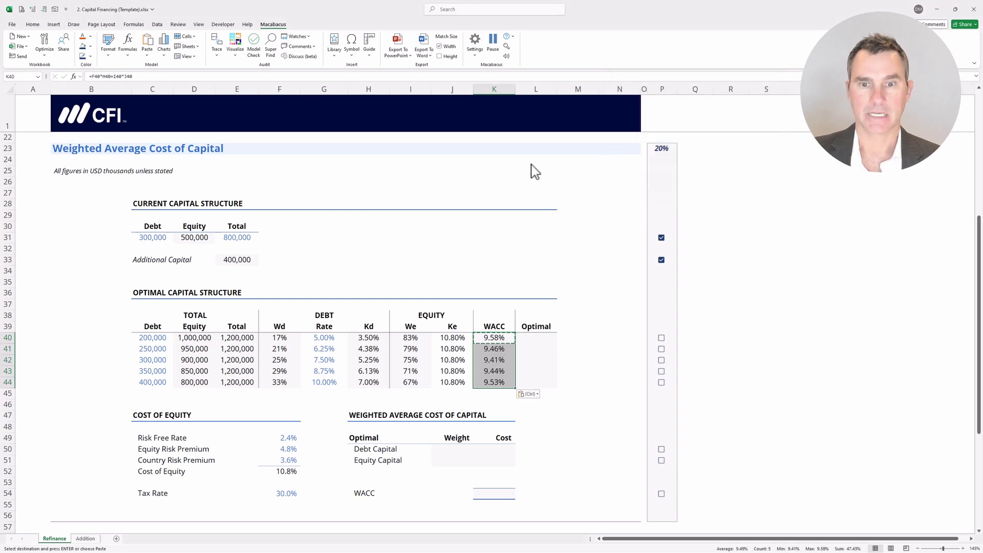
{"action": "key", "text": "Right"}
{"action": "key", "text": "Escape"}
- Manually flag the lowest-WACC row as optimal in L42 and enter 0 in L40, L41, L43 and L44
{"action": "key", "text": "shift+Left"}
{"action": "key", "text": "shift+Down"}
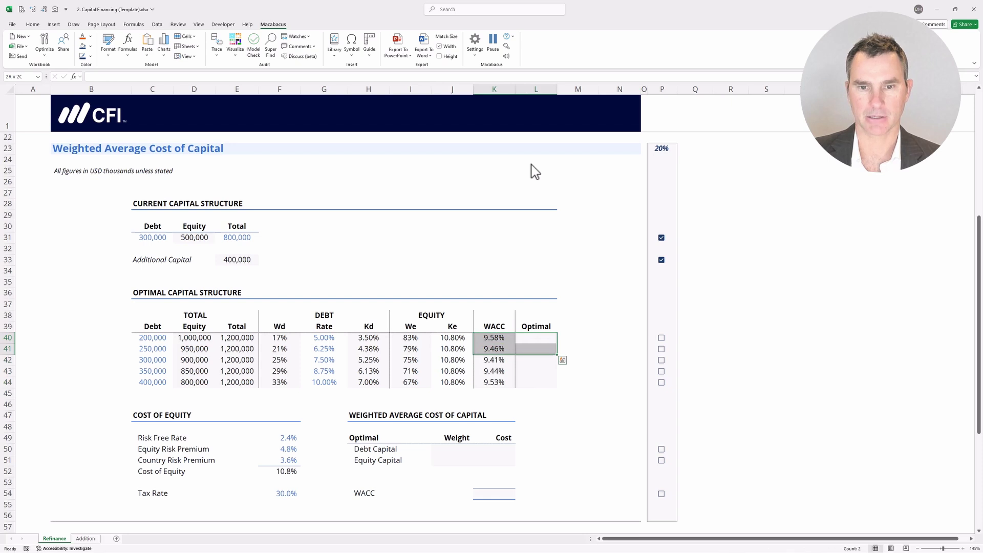
{"action": "key", "text": "Down"}
{"action": "key", "text": "Down"}
{"action": "key", "text": "shift+Left"}
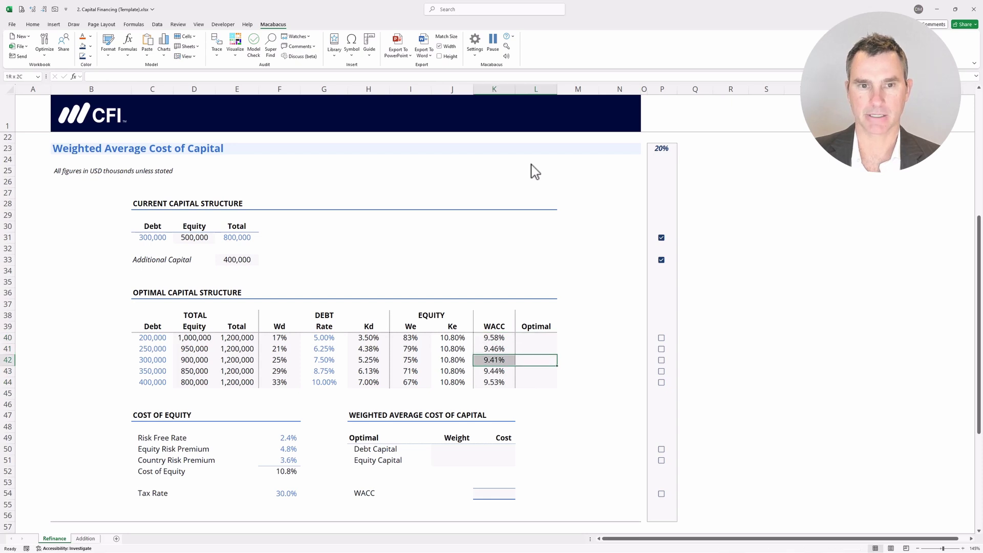
{"action": "key", "text": "shift+Right"}
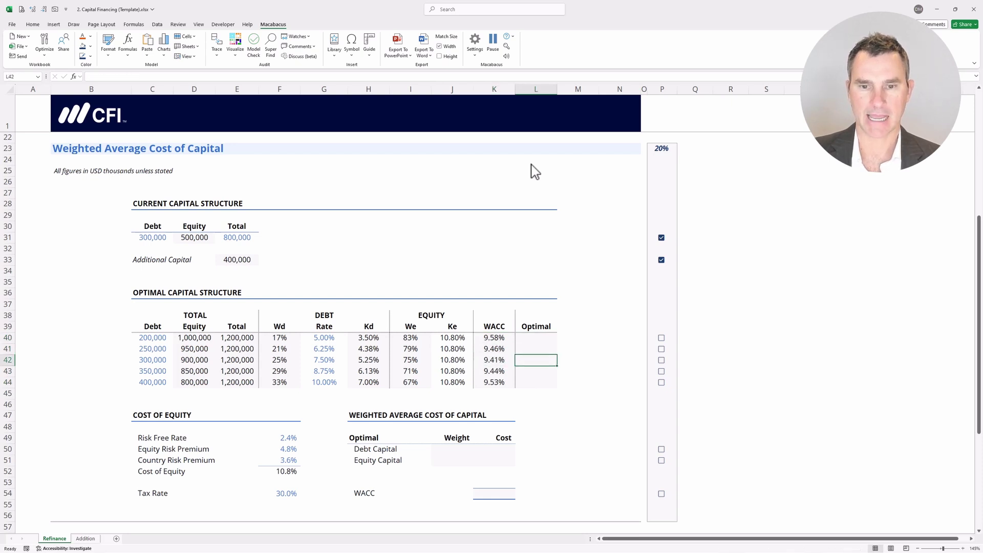
{"action": "key", "text": "ctrl+v"}
{"action": "key", "text": "Up"}
{"action": "key", "text": "Up"}
{"action": "key", "text": "ctrl+v"}
{"action": "key", "text": "Down"}
{"action": "key", "text": "ctrl+v"}
{"action": "key", "text": "Down"}
{"action": "key", "text": "Down"}
{"action": "key", "text": "ctrl+v"}
{"action": "key", "text": "Down"}
{"action": "key", "text": "ctrl+v"}
{"action": "key", "text": "Down"}
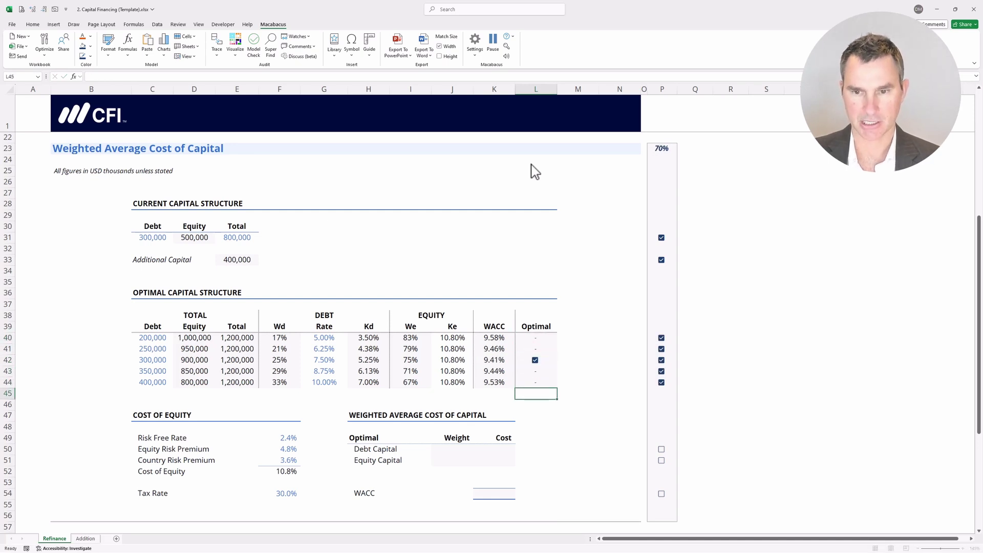
- Replace the manual flag in L40 with the formula =IF(K40=MIN(K40:K44),1,0) to test for the lowest WACC
{"action": "key", "text": "Up"}
{"action": "key", "text": "Up"}
{"action": "key", "text": "Up"}
{"action": "key", "text": "Up"}
{"action": "key", "text": "Up"}
{"action": "key", "text": "shift+Down"}
{"action": "key", "text": "shift+Down"}
{"action": "key", "text": "shift+Down"}
{"action": "key", "text": "shift+Down"}
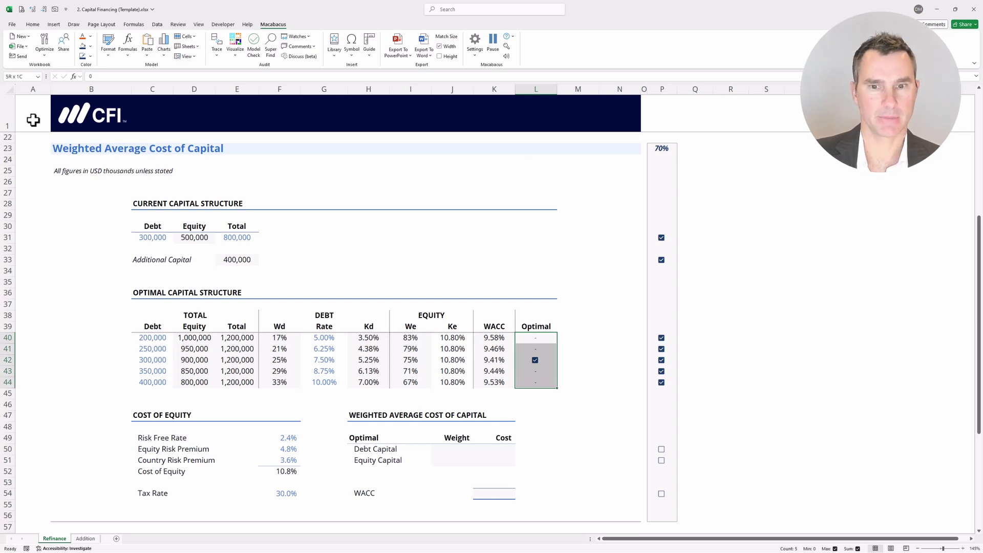
{"action": "key", "text": "shift+Up"}
{"action": "key", "text": "shift+Up"}
{"action": "key", "text": "shift+Up"}
{"action": "key", "text": "shift+Up"}
{"action": "type", "text": "=I"}
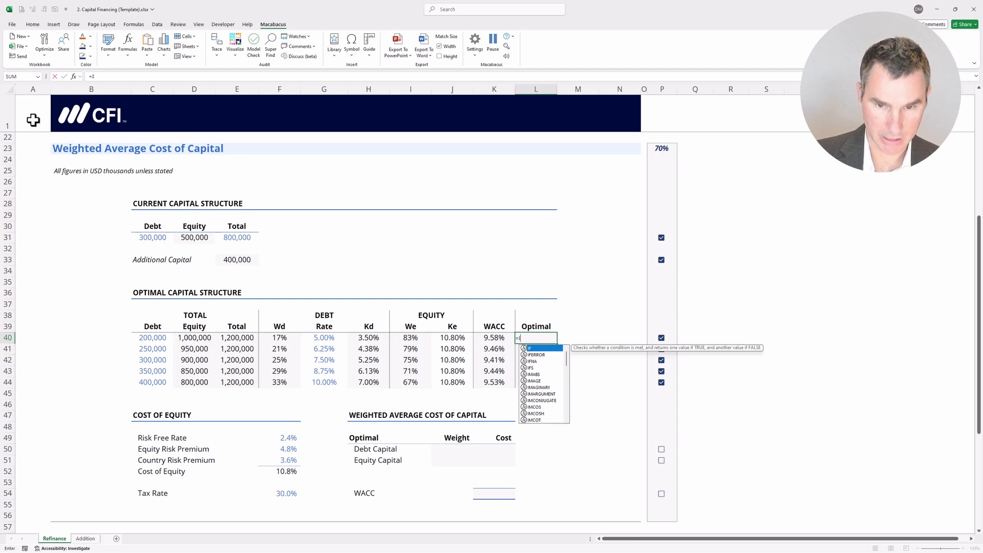
{"action": "type", "text": "F("}
{"action": "key", "text": "Left"}
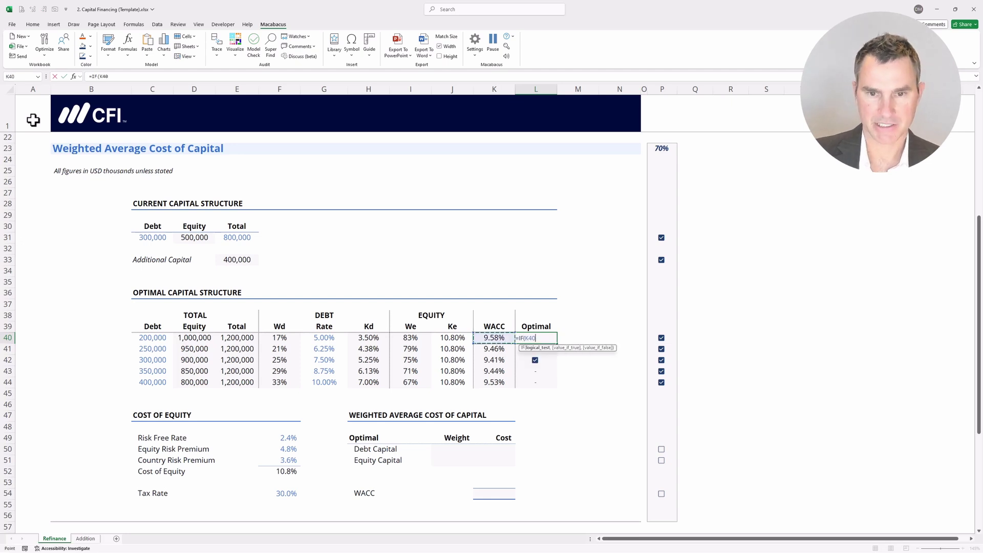
{"action": "type", "text": "=MIN("}
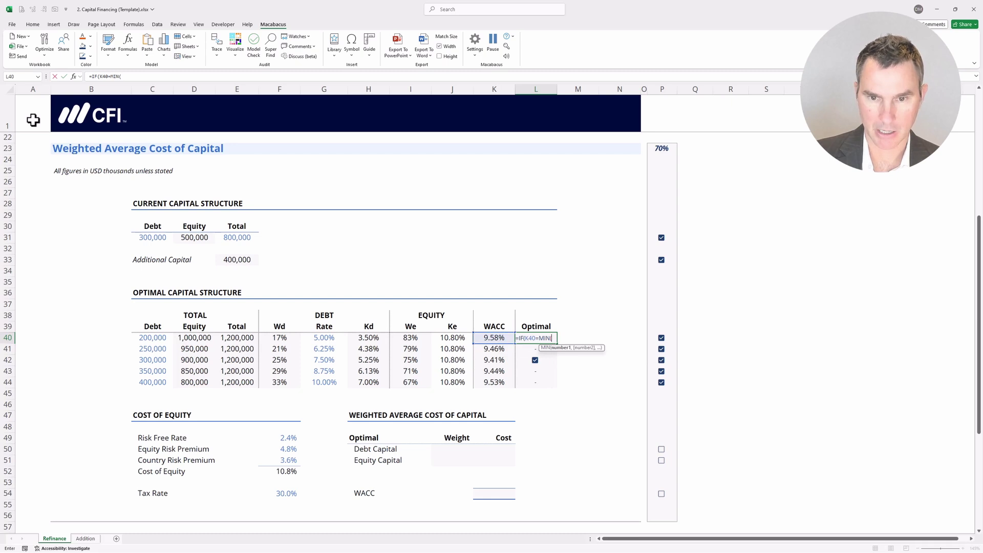
{"action": "key", "text": "Left"}
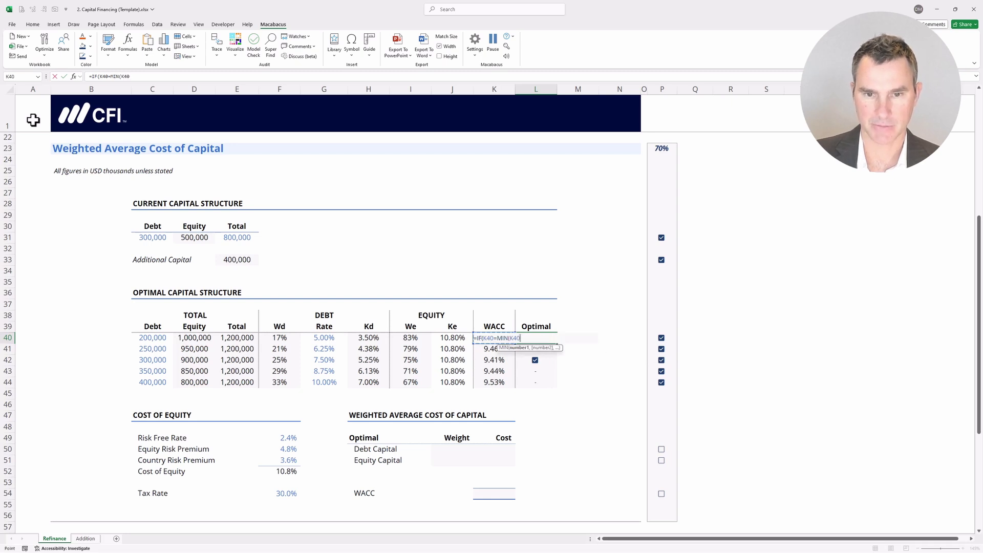
{"action": "key", "text": "shift+Down"}
{"action": "key", "text": "shift+Down"}
{"action": "key", "text": "shift+Down"}
{"action": "key", "text": "shift+Down"}
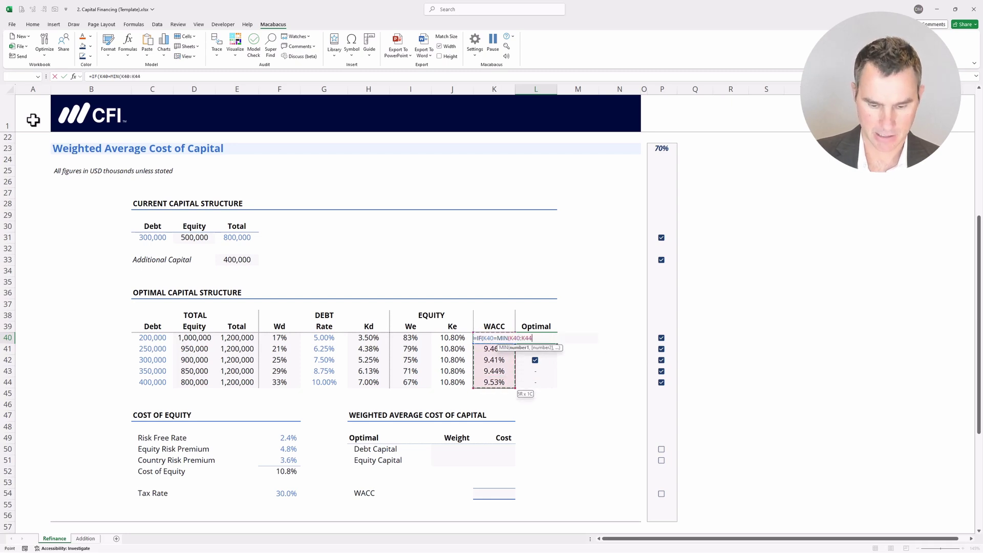
{"action": "type", "text": "),1,"}
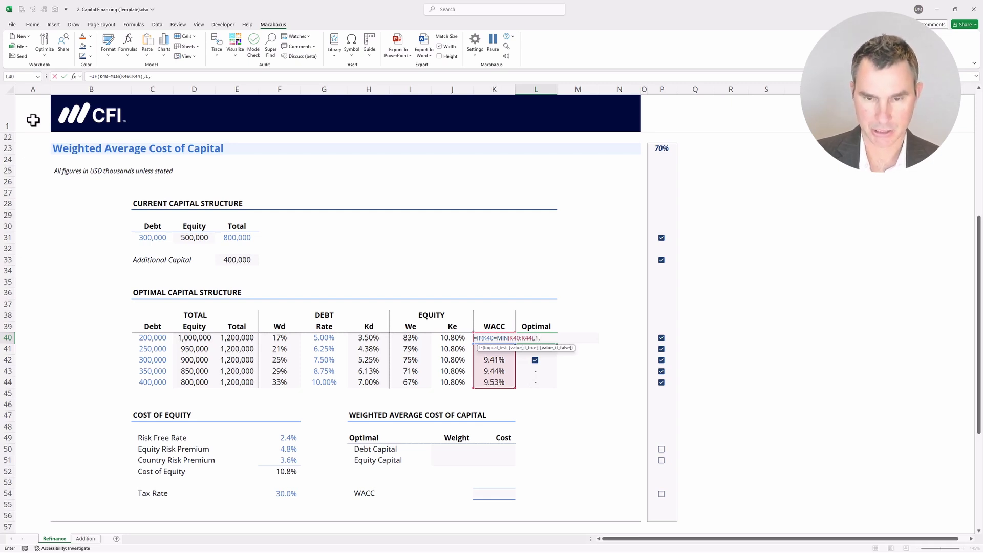
{"action": "type", "text": "0"}
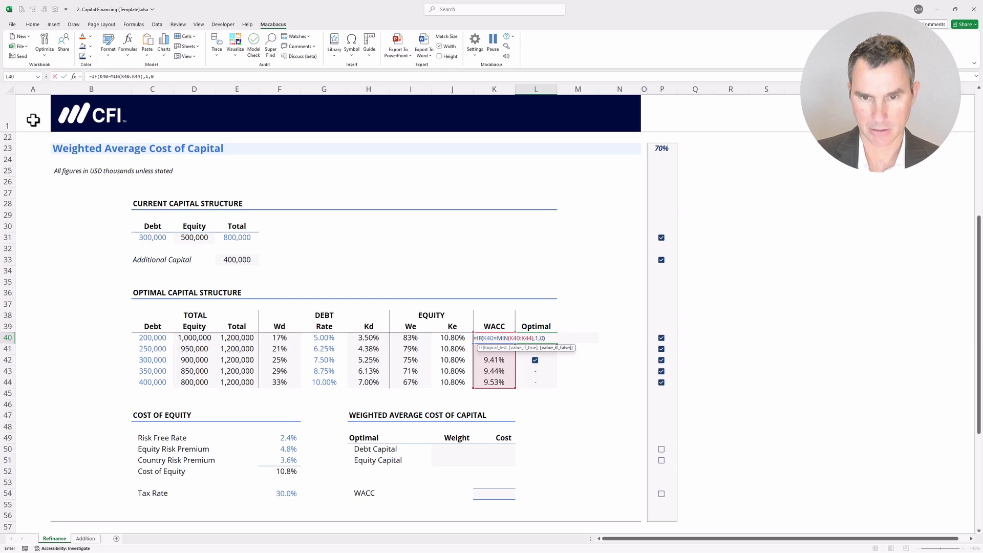
{"action": "type", "text": ")"}
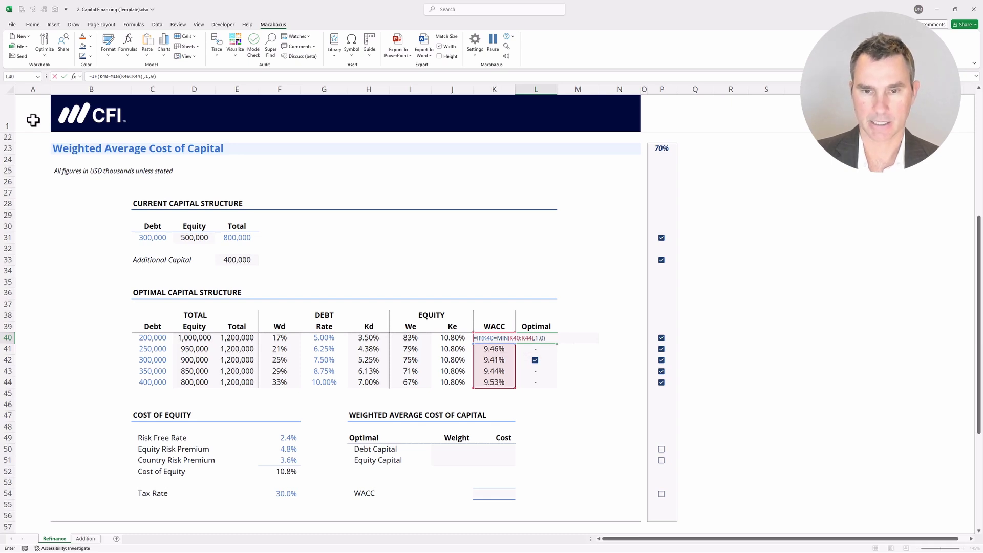
{"action": "key", "text": "ctrl+Return"}
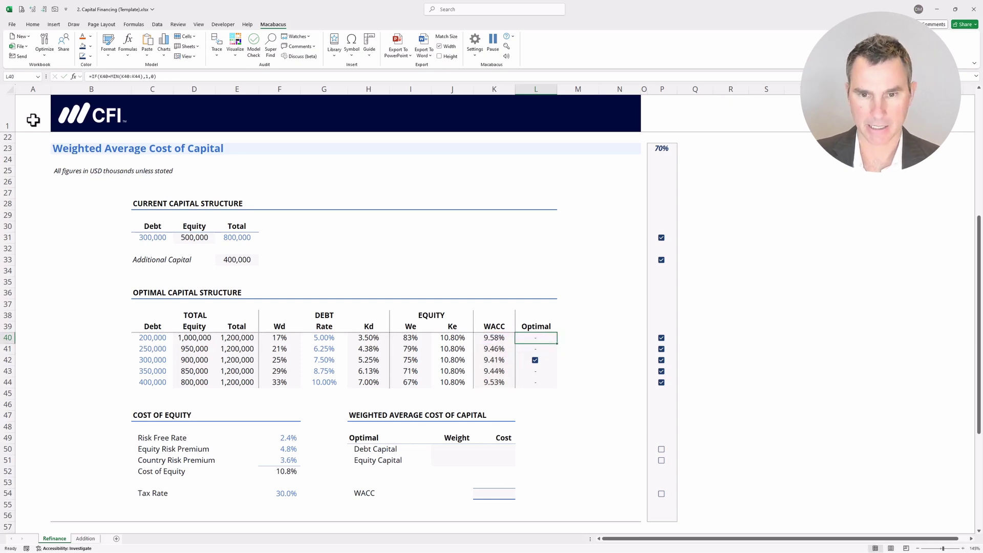
- Make the MIN range in the L40 formula absolute as $K$40:$K$44
{"action": "key", "text": "F2"}
{"action": "key", "text": "Left"}
{"action": "key", "text": "Left"}
{"action": "key", "text": "Left"}
{"action": "key", "text": "Left"}
{"action": "key", "text": "Left"}
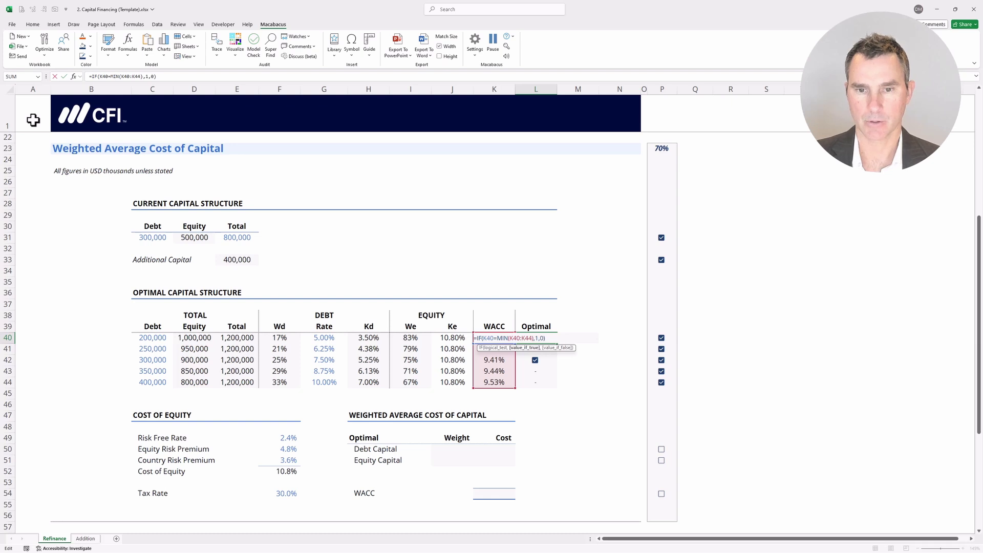
{"action": "key", "text": "Left"}
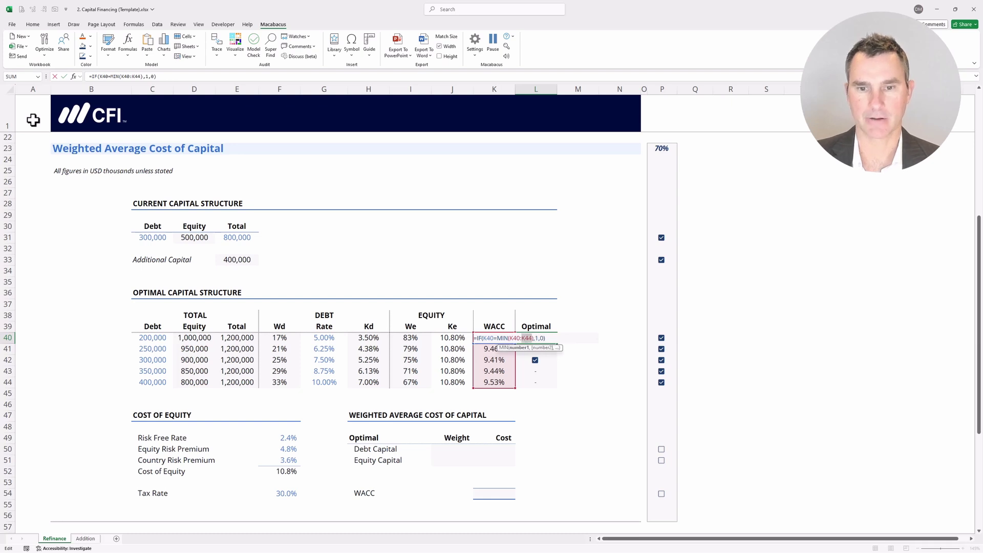
{"action": "key", "text": "shift+Left"}
{"action": "key", "text": "shift+Left"}
{"action": "key", "text": "shift+Left"}
{"action": "key", "text": "shift+Left"}
{"action": "key", "text": "F4"}
{"action": "key", "text": "ctrl+Return"}
- Copy the Optimal formula from L40 down to L44 with Paste Special
{"action": "key", "text": "ctrl+c"}
{"action": "key", "text": "ctrl+shift+Down"}
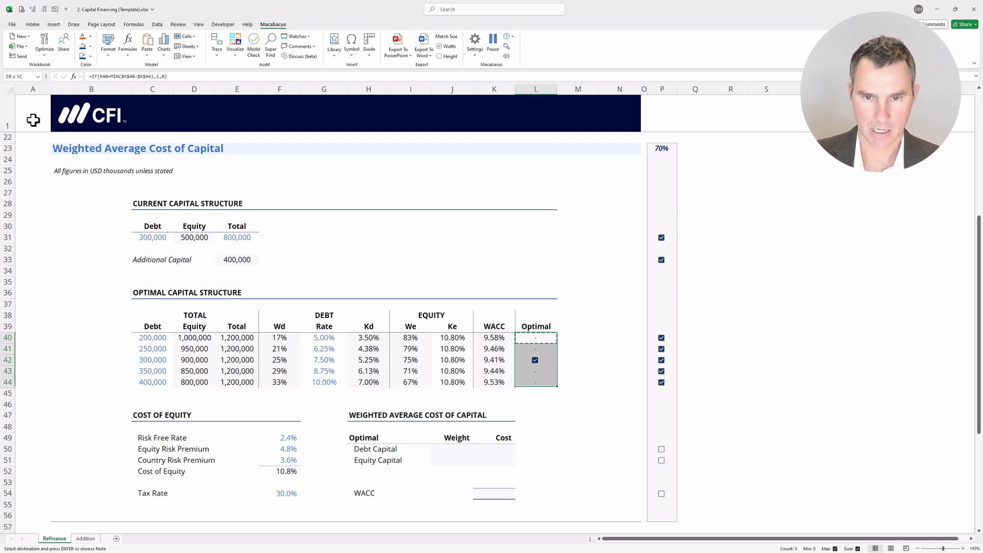
{"action": "key", "text": "ctrl+alt+v"}
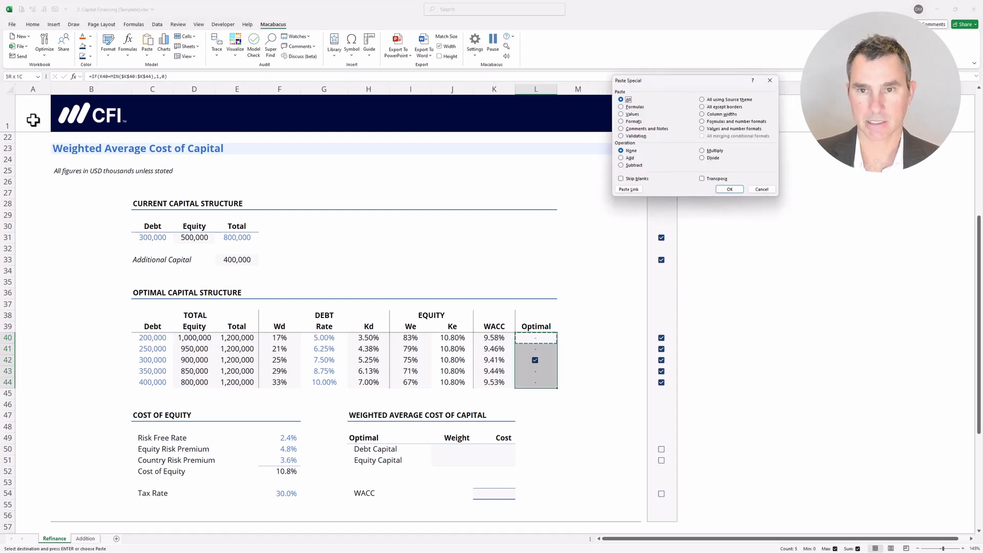
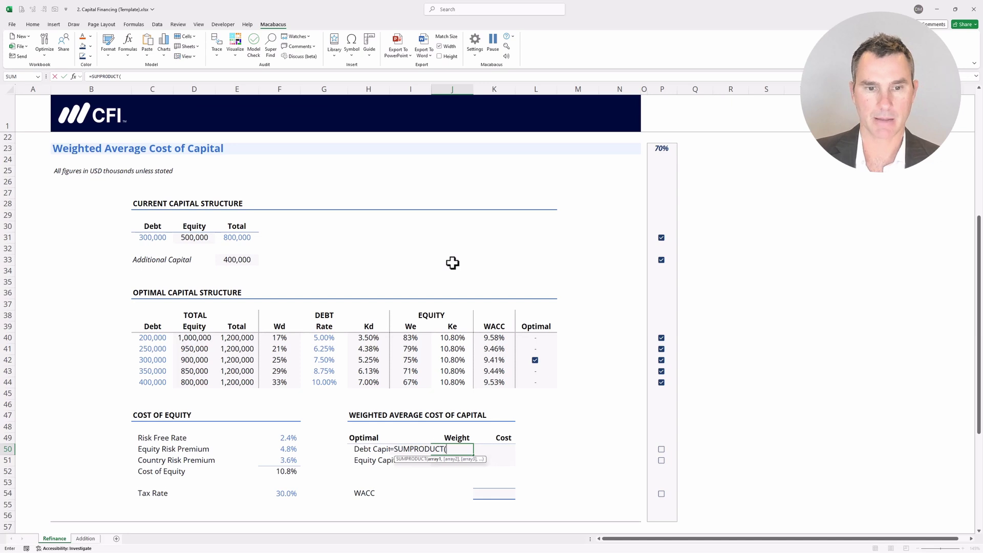
- Calculate the optimal debt capital weight in J50 as the SUMPRODUCT of F40:F44 and the optimal flags L40:L44
{"action": "key", "text": "Up"}
{"action": "key", "text": "Up"}
{"action": "key", "text": "Up"}
{"action": "key", "text": "Up"}
{"action": "key", "text": "Up"}
{"action": "key", "text": "Up"}
{"action": "key", "text": "Up"}
{"action": "key", "text": "Up"}
{"action": "key", "text": "Up"}
{"action": "key", "text": "Up"}
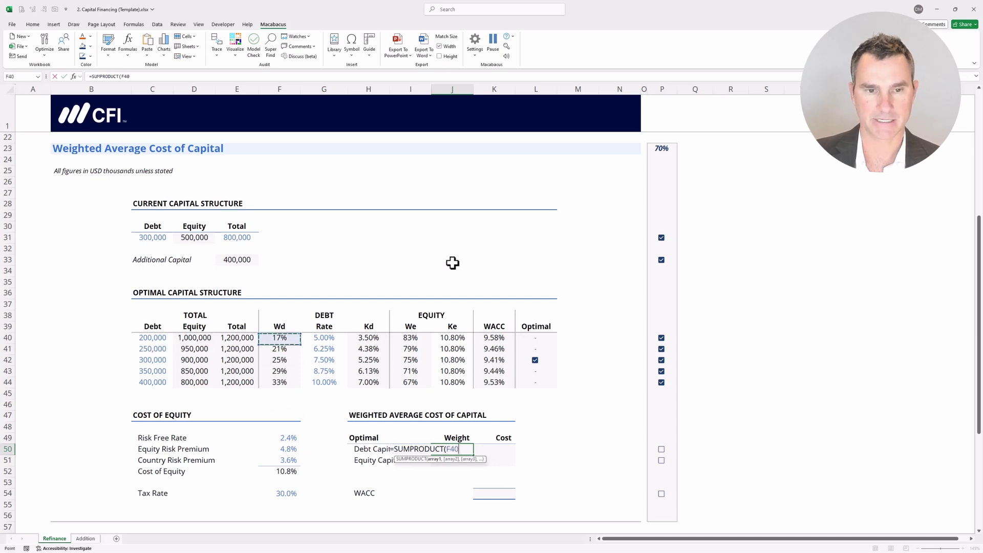
{"action": "key", "text": "shift+Down"}
{"action": "key", "text": "shift+Down"}
{"action": "key", "text": "shift+Down"}
{"action": "key", "text": "shift+Down"}
{"action": "type", "text": ","}
{"action": "key", "text": "Up"}
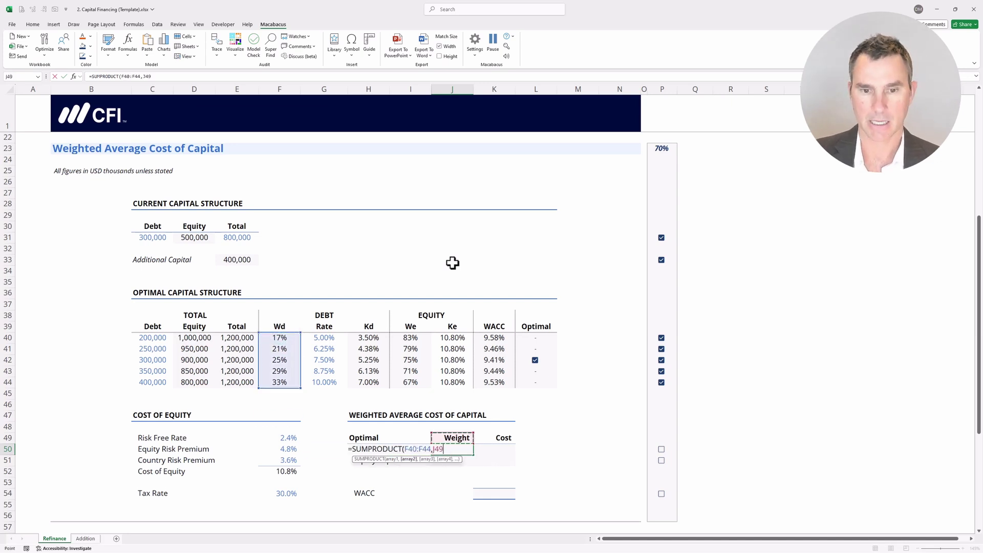
{"action": "key", "text": "Up"}
{"action": "key", "text": "Up"}
{"action": "key", "text": "Up"}
{"action": "key", "text": "Up"}
{"action": "key", "text": "Up"}
{"action": "key", "text": "Up"}
{"action": "key", "text": "Up"}
{"action": "key", "text": "Up"}
{"action": "key", "text": "Up"}
{"action": "key", "text": "Up"}
{"action": "key", "text": "Right"}
{"action": "key", "text": "Right"}
{"action": "key", "text": "Down"}
{"action": "key", "text": "shift+Down"}
{"action": "key", "text": "shift+Down"}
{"action": "key", "text": "shift+Down"}
{"action": "key", "text": "shift+Down"}
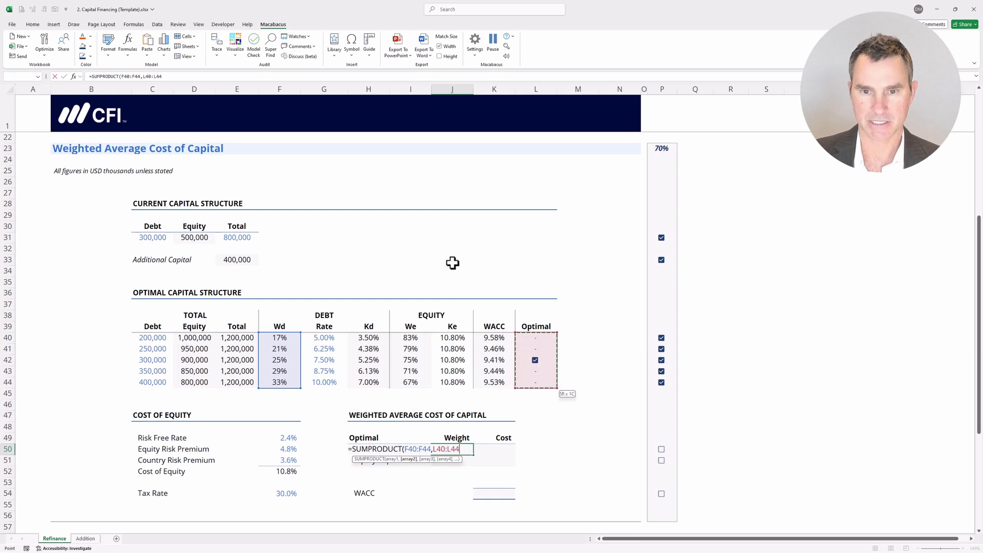
{"action": "key", "text": "ctrl+Return"}
- Calculate the optimal debt capital cost in K50 as the SUMPRODUCT of H40:H44 and the optimal flags L40:L44
{"action": "key", "text": "shift+Up"}
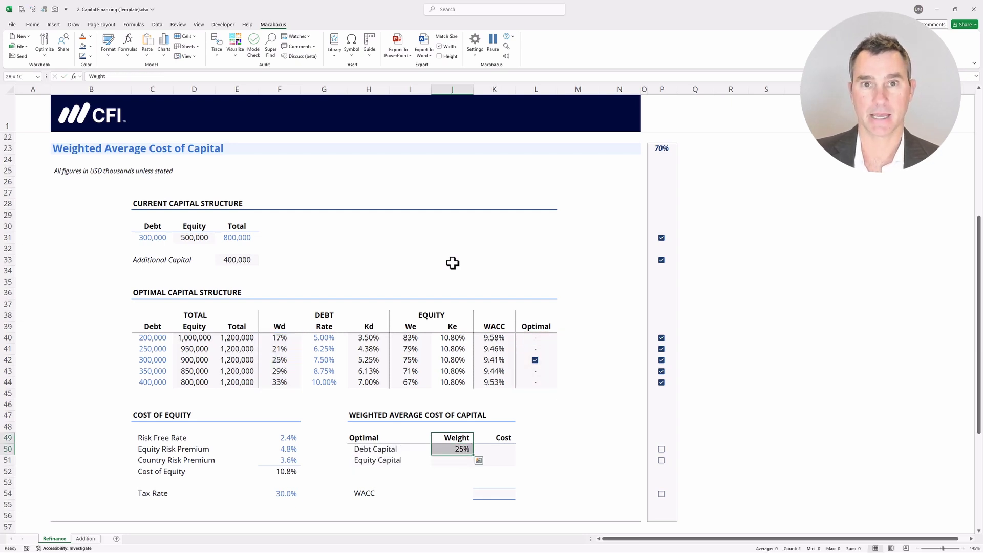
{"action": "key", "text": "Right"}
{"action": "key", "text": "Down"}
{"action": "type", "text": "=SUMP"}
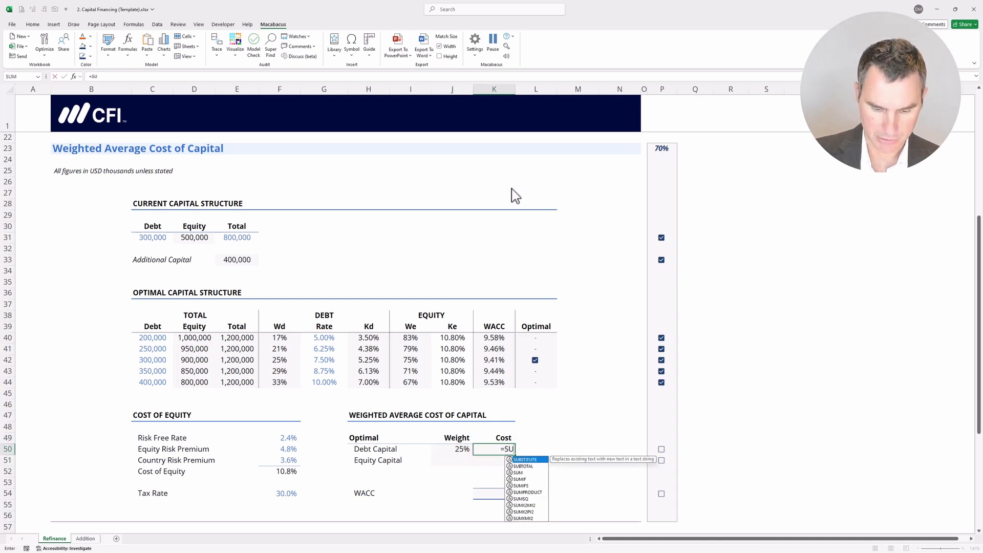
{"action": "key", "text": "Tab"}
{"action": "key", "text": "Left"}
{"action": "key", "text": "Left"}
{"action": "key", "text": "Up"}
{"action": "key", "text": "Left"}
{"action": "key", "text": "Up"}
{"action": "key", "text": "Up"}
{"action": "key", "text": "Up"}
{"action": "key", "text": "Up"}
{"action": "key", "text": "Up"}
{"action": "key", "text": "Up"}
{"action": "key", "text": "Up"}
{"action": "key", "text": "Up"}
{"action": "key", "text": "Up"}
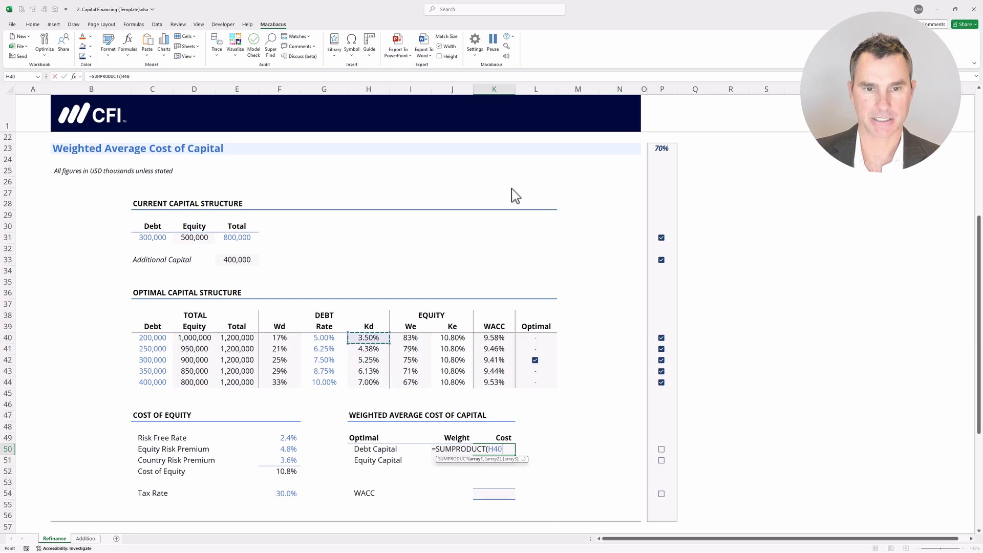
{"action": "key", "text": "shift+Down"}
{"action": "key", "text": "shift+Down"}
{"action": "key", "text": "shift+Down"}
{"action": "key", "text": "shift+Down"}
{"action": "key", "text": "Up"}
{"action": "key", "text": "Up"}
{"action": "key", "text": "Up"}
{"action": "key", "text": "Up"}
{"action": "key", "text": "Up"}
{"action": "key", "text": "Up"}
{"action": "key", "text": "Up"}
{"action": "key", "text": "Up"}
{"action": "key", "text": "Up"}
{"action": "key", "text": "Up"}
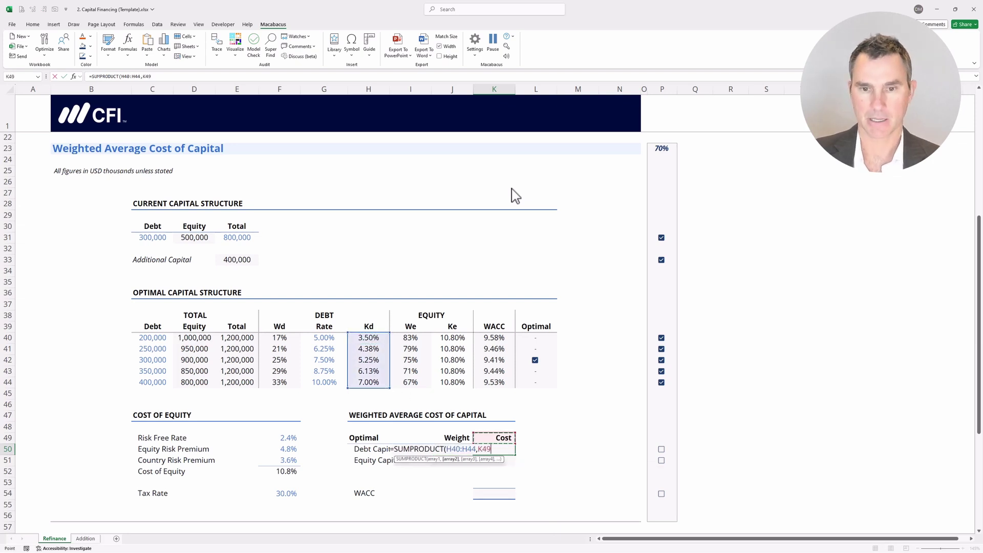
{"action": "key", "text": "Right"}
{"action": "key", "text": "shift+Down"}
{"action": "key", "text": "shift+Down"}
{"action": "key", "text": "shift+Down"}
{"action": "key", "text": "shift+Down"}
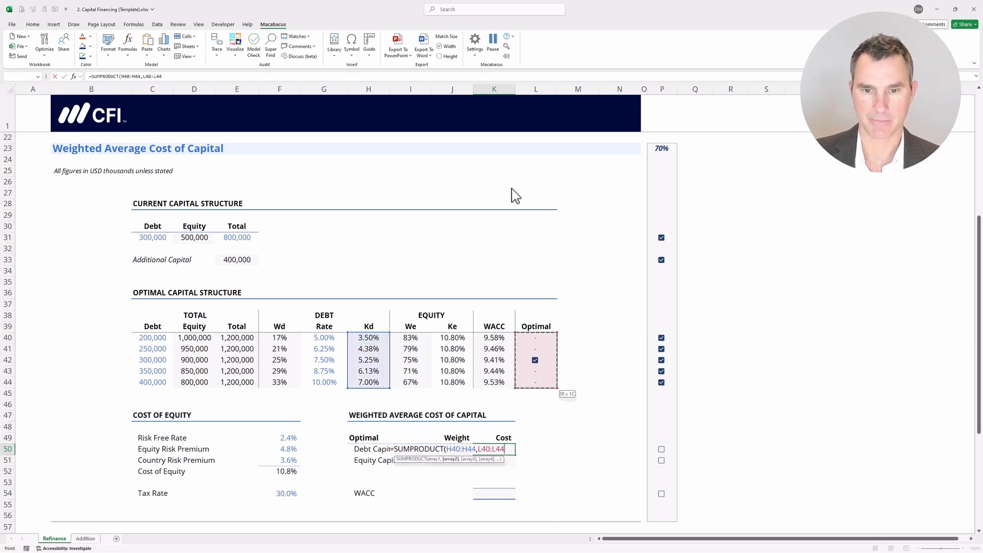
{"action": "key", "text": "Return"}
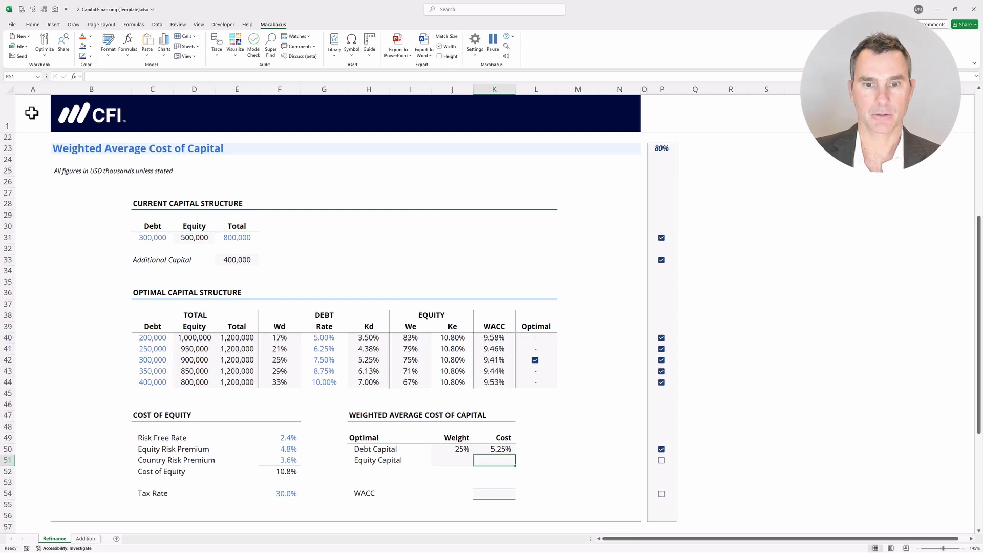
- Calculate the optimal equity capital weight in J51 as the SUMPRODUCT of I40:I44 and the optimal flags L40:L44
{"action": "key", "text": "Left"}
{"action": "type", "text": "=SUMP"}
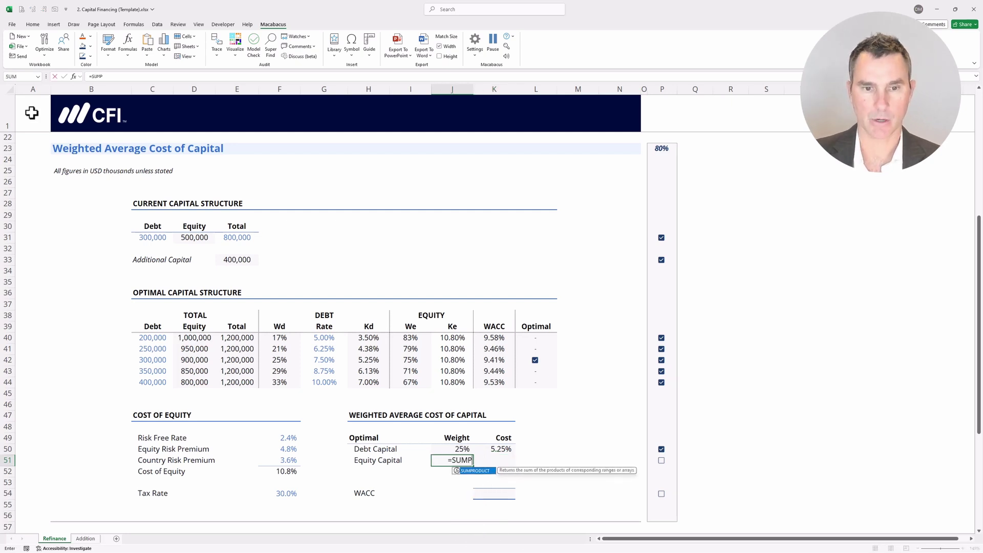
{"action": "key", "text": "Tab"}
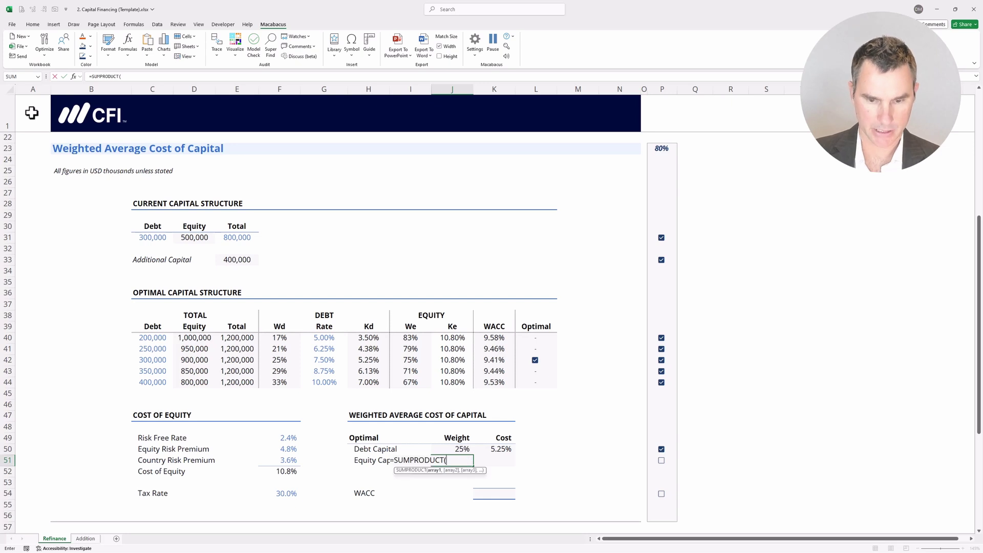
{"action": "key", "text": "Up"}
{"action": "key", "text": "Up"}
{"action": "key", "text": "Up"}
{"action": "key", "text": "Up"}
{"action": "key", "text": "Up"}
{"action": "key", "text": "Up"}
{"action": "key", "text": "Up"}
{"action": "key", "text": "Up"}
{"action": "key", "text": "Up"}
{"action": "key", "text": "Up"}
{"action": "key", "text": "Up"}
{"action": "key", "text": "Left"}
{"action": "key", "text": "ctrl+shift+Down"}
{"action": "type", "text": ","}
{"action": "key", "text": "Up"}
{"action": "key", "text": "Up"}
{"action": "key", "text": "Up"}
{"action": "key", "text": "Up"}
{"action": "key", "text": "Up"}
{"action": "key", "text": "Up"}
{"action": "key", "text": "Up"}
{"action": "key", "text": "Up"}
{"action": "key", "text": "Up"}
{"action": "key", "text": "Up"}
{"action": "key", "text": "Right"}
{"action": "key", "text": "Right"}
{"action": "key", "text": "Up"}
{"action": "key", "text": "ctrl+shift+Down"}
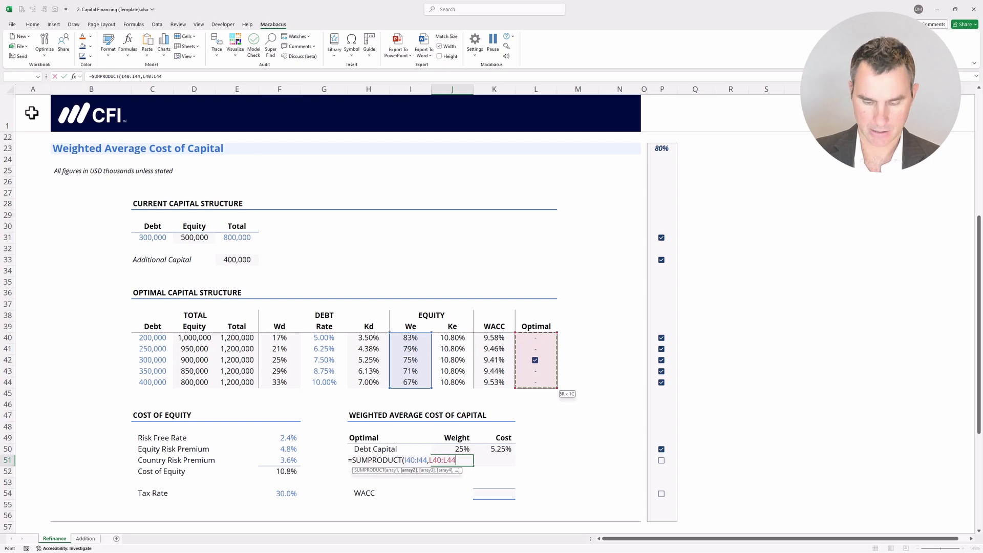
{"action": "key", "text": "Return"}
- Calculate the optimal equity capital cost in K51 as the SUMPRODUCT of J40:J44 and the optimal flags L40:L44
{"action": "key", "text": "Right"}
{"action": "key", "text": "Up"}
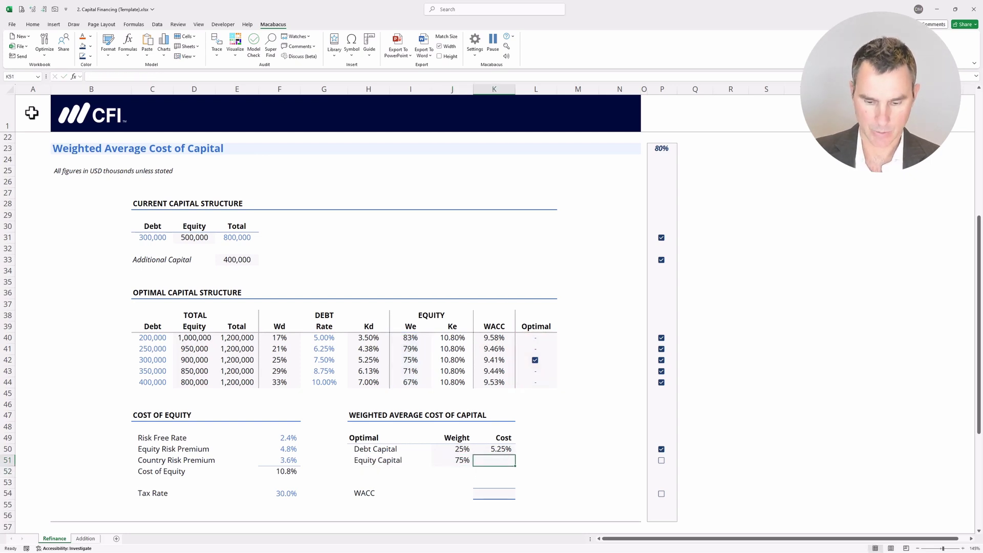
{"action": "type", "text": "=sump"}
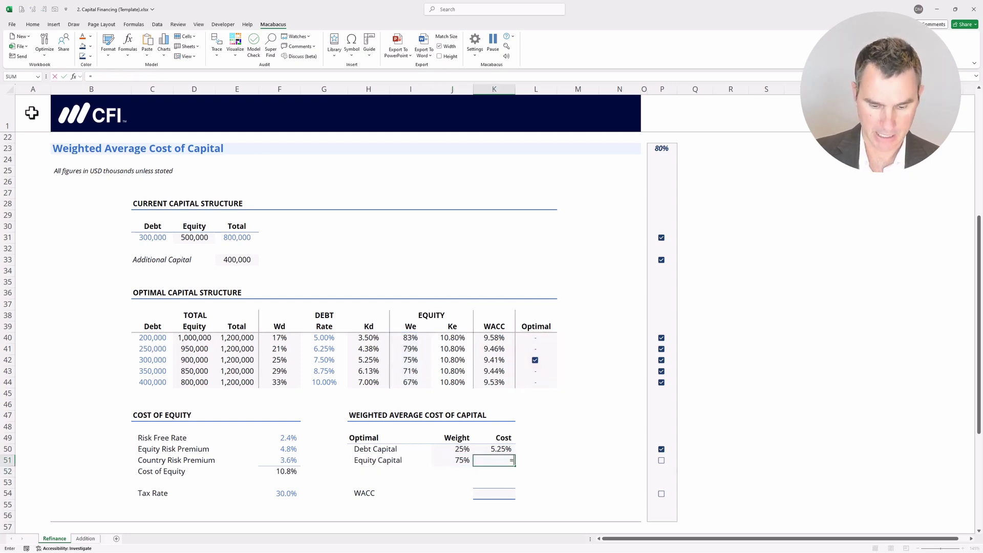
{"action": "key", "text": "Tab"}
{"action": "key", "text": "Up"}
{"action": "key", "text": "Up"}
{"action": "key", "text": "Up"}
{"action": "key", "text": "Up"}
{"action": "key", "text": "Up"}
{"action": "key", "text": "Up"}
{"action": "key", "text": "Up"}
{"action": "key", "text": "Up"}
{"action": "key", "text": "Up"}
{"action": "key", "text": "Left"}
{"action": "key", "text": "Up"}
{"action": "key", "text": "Up"}
{"action": "key", "text": "shift+Down"}
{"action": "key", "text": "shift+Down"}
{"action": "key", "text": "shift+Down"}
{"action": "key", "text": "shift+Down"}
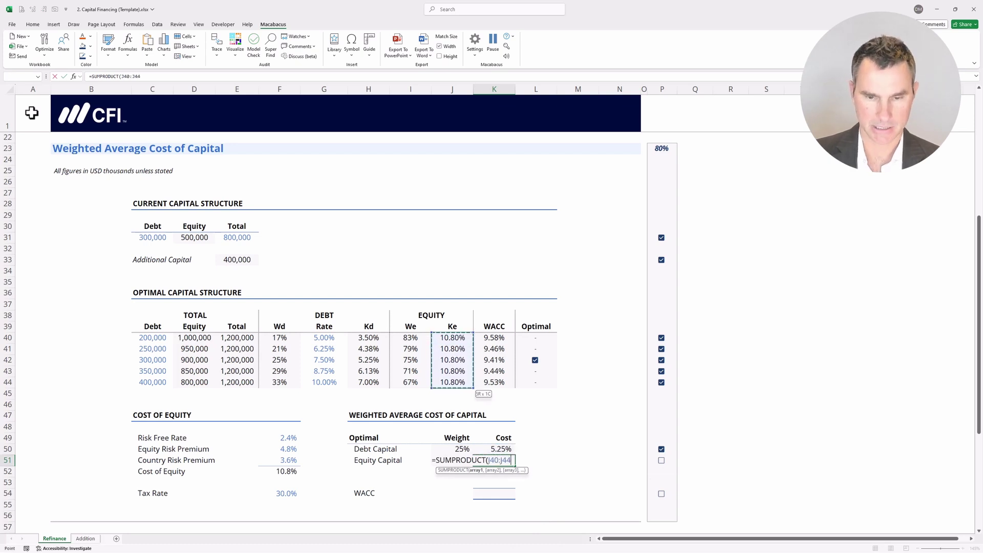
{"action": "type", "text": ","}
{"action": "key", "text": "Up"}
{"action": "key", "text": "Up"}
{"action": "key", "text": "Up"}
{"action": "key", "text": "Up"}
{"action": "key", "text": "Up"}
{"action": "key", "text": "Up"}
{"action": "key", "text": "Up"}
{"action": "key", "text": "Up"}
{"action": "key", "text": "Up"}
{"action": "key", "text": "Up"}
{"action": "key", "text": "Up"}
{"action": "key", "text": "Right"}
{"action": "key", "text": "shift+Down"}
{"action": "key", "text": "shift+Down"}
{"action": "key", "text": "shift+Down"}
{"action": "key", "text": "shift+Down"}
{"action": "type", "text": ")"}
{"action": "key", "text": "Return"}
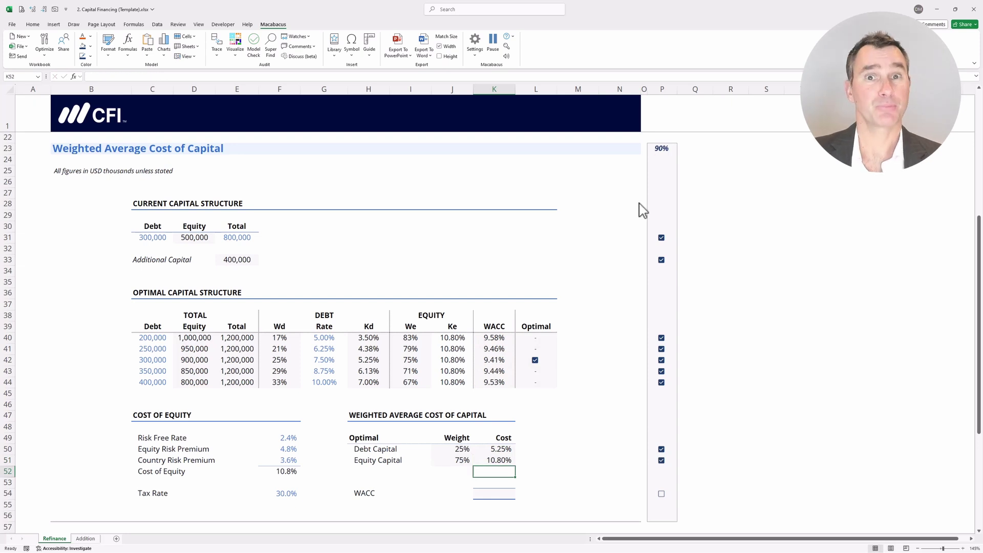
- Calculate the final WACC in K54 as the SUMPRODUCT of the weights J50:J51 and the costs K50:K51
{"action": "key", "text": "Down"}
{"action": "key", "text": "Down"}
{"action": "type", "text": "=SUMP"}
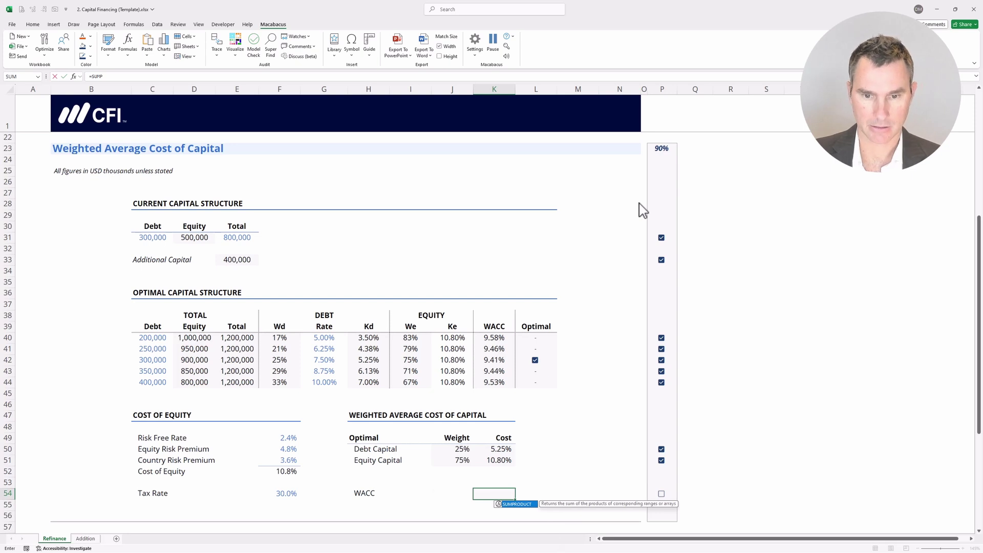
{"action": "key", "text": "Tab"}
{"action": "key", "text": "Up"}
{"action": "key", "text": "Up"}
{"action": "key", "text": "Up"}
{"action": "key", "text": "Left"}
{"action": "key", "text": "shift+Up"}
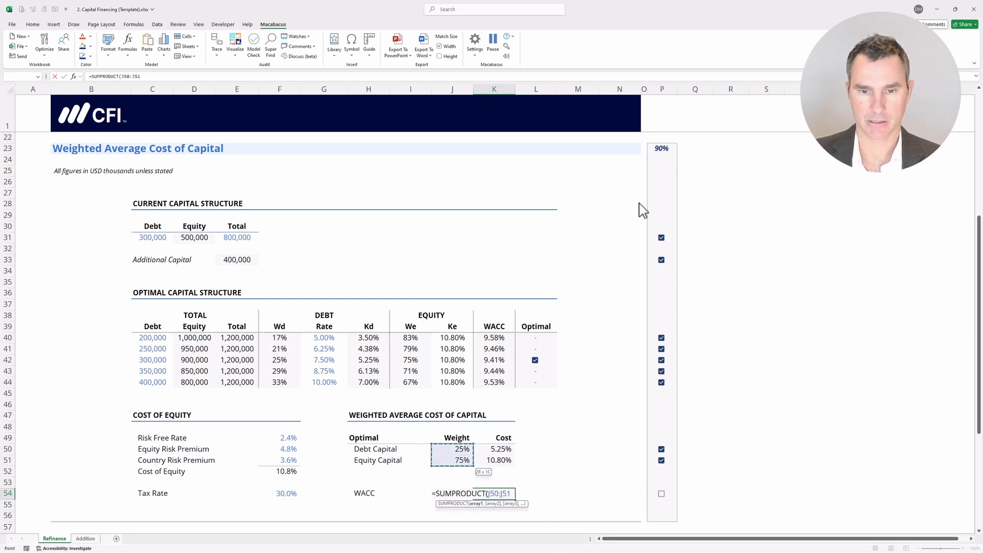
{"action": "type", "text": ","}
{"action": "key", "text": "Up"}
{"action": "key", "text": "Up"}
{"action": "key", "text": "Up"}
{"action": "key", "text": "shift+Up"}
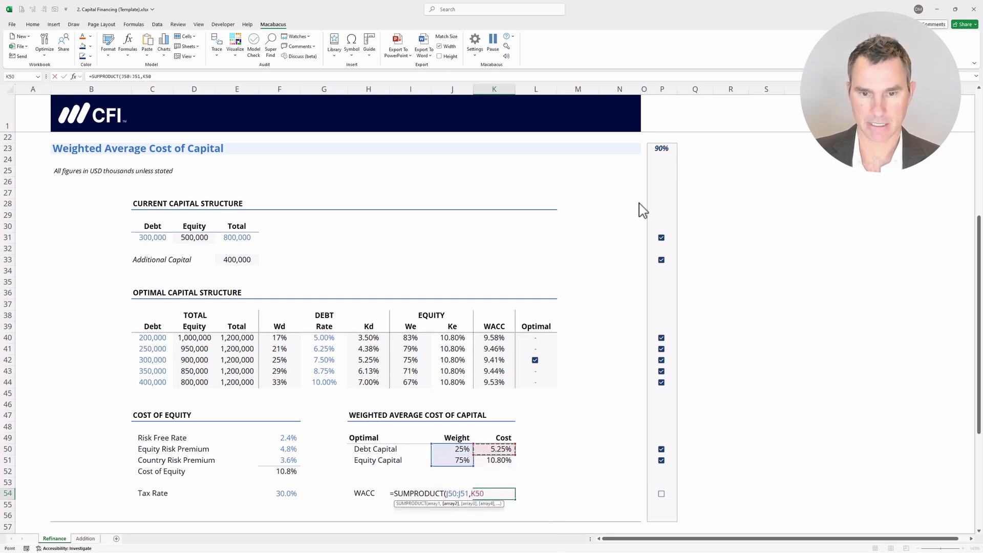
{"action": "type", "text": ")"}
{"action": "key", "text": "ctrl+Return"}
{"action": "key", "text": "shift+Left"}
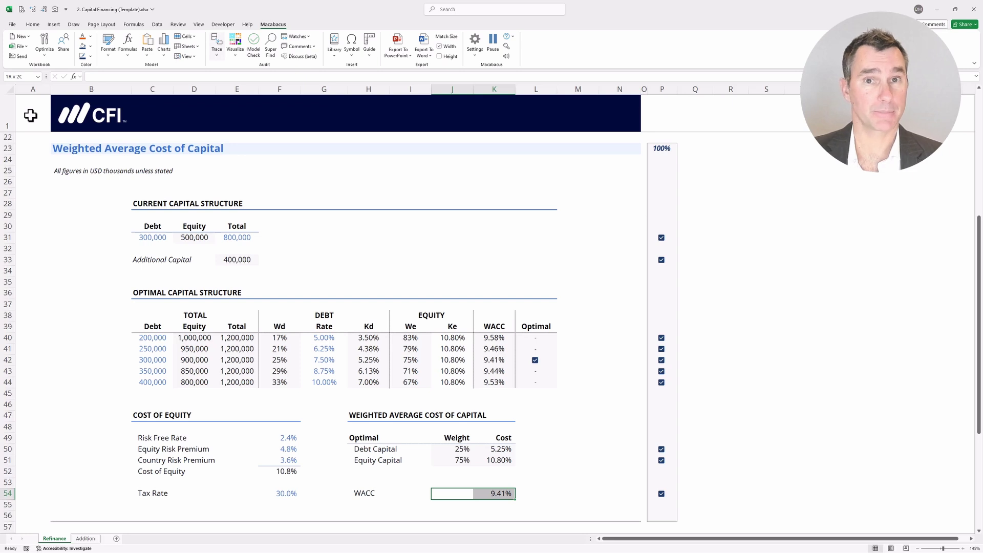
- Link the WACC cell C10 in the Project section to the calculated WACC in K54
{"action": "key", "text": "Home"}
{"action": "key", "text": "Up"}
{"action": "key", "text": "Up"}
{"action": "key", "text": "Up"}
{"action": "key", "text": "Up"}
{"action": "key", "text": "Up"}
{"action": "key", "text": "Up"}
{"action": "key", "text": "Up"}
{"action": "key", "text": "Up"}
{"action": "key", "text": "Up"}
{"action": "key", "text": "Up"}
{"action": "key", "text": "Up"}
{"action": "key", "text": "Up"}
{"action": "key", "text": "Up"}
{"action": "key", "text": "Up"}
{"action": "key", "text": "Up"}
{"action": "key", "text": "Up"}
{"action": "key", "text": "Up"}
{"action": "key", "text": "Up"}
{"action": "key", "text": "Up"}
{"action": "key", "text": "Up"}
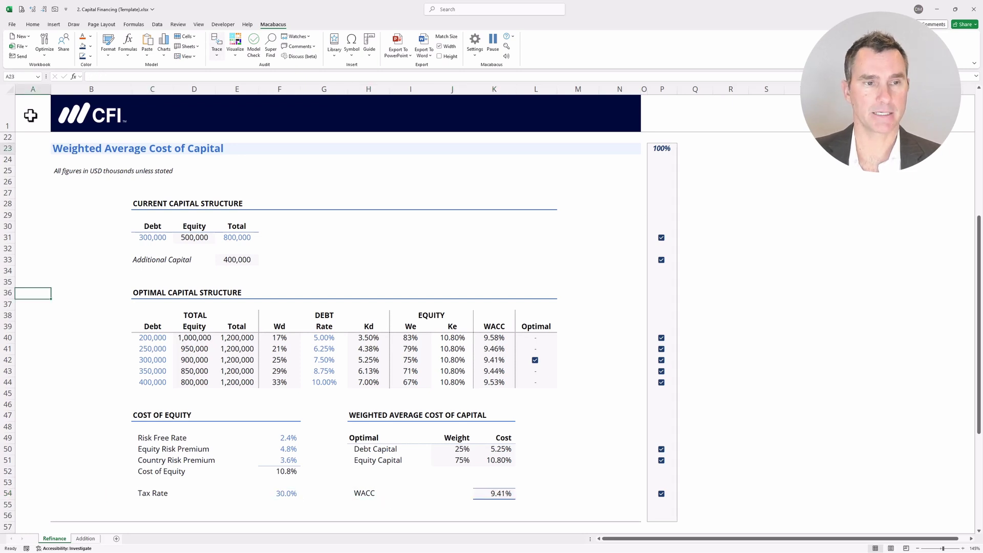
{"action": "key", "text": "Up"}
{"action": "key", "text": "Up"}
{"action": "key", "text": "Up"}
{"action": "key", "text": "Up"}
{"action": "key", "text": "Up"}
{"action": "key", "text": "Up"}
{"action": "key", "text": "Up"}
{"action": "key", "text": "Up"}
{"action": "key", "text": "Up"}
{"action": "key", "text": "Up"}
{"action": "key", "text": "Up"}
{"action": "key", "text": "Up"}
{"action": "key", "text": "Down"}
{"action": "key", "text": "Down"}
{"action": "key", "text": "Down"}
{"action": "key", "text": "Down"}
{"action": "key", "text": "Down"}
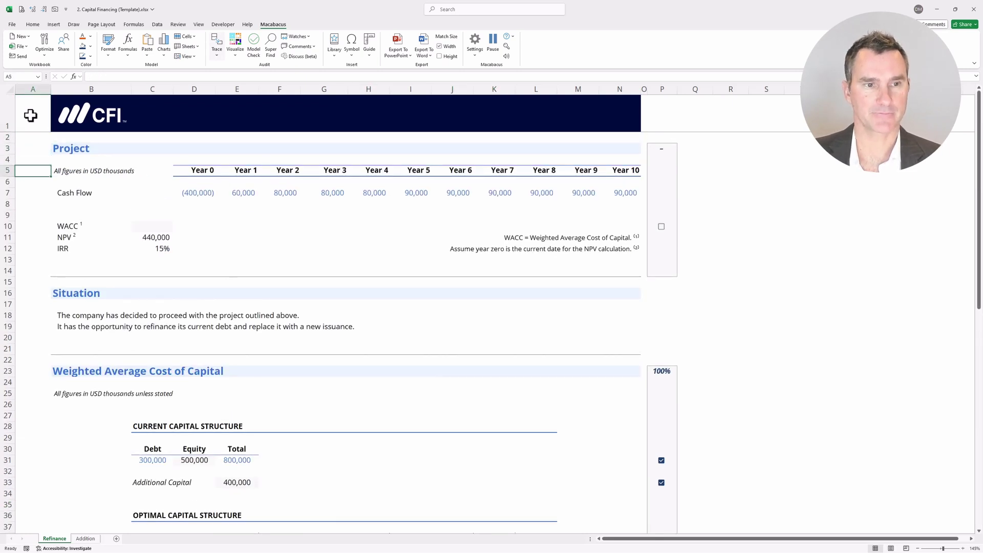
{"action": "key", "text": "Down"}
{"action": "key", "text": "Right"}
{"action": "key", "text": "Right"}
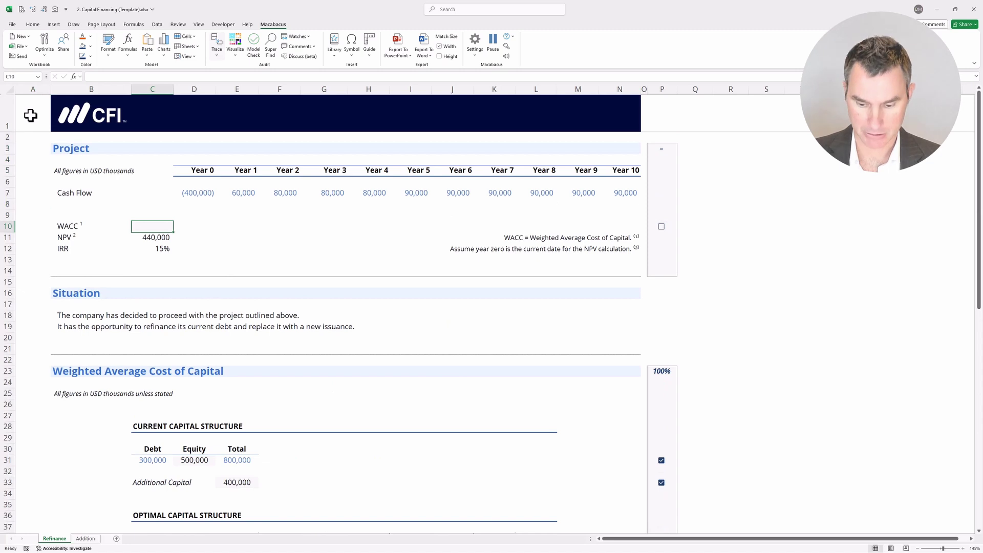
{"action": "type", "text": "="}
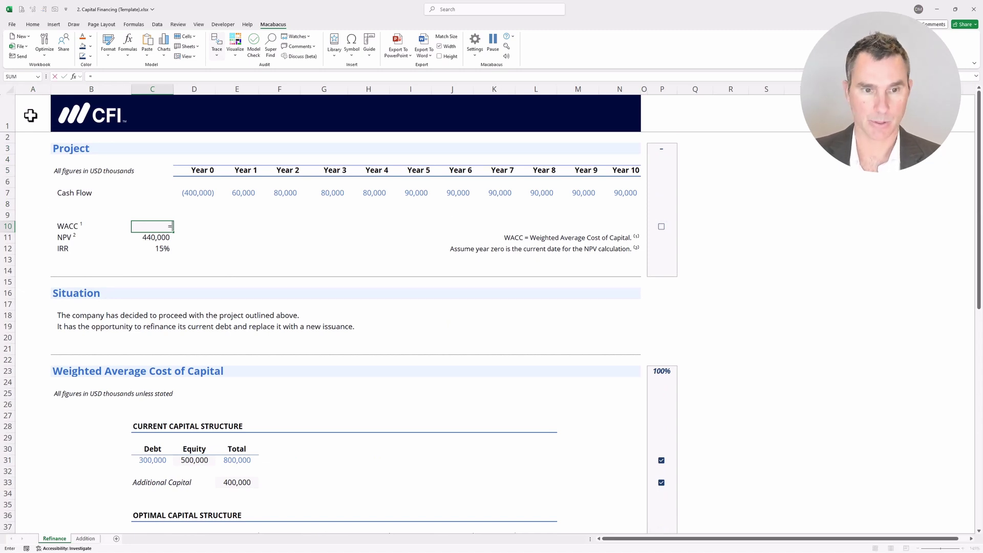
{"action": "key", "text": "Page_Down"}
{"action": "key", "text": "Down"}
{"action": "key", "text": "Down"}
{"action": "key", "text": "Down"}
{"action": "key", "text": "Down"}
{"action": "key", "text": "Down"}
{"action": "key", "text": "Down"}
{"action": "key", "text": "Right"}
{"action": "key", "text": "Right"}
{"action": "key", "text": "Right"}
{"action": "key", "text": "Right"}
{"action": "key", "text": "Right"}
{"action": "key", "text": "Right"}
{"action": "key", "text": "Up"}
{"action": "key", "text": "Up"}
{"action": "key", "text": "Up"}
{"action": "key", "text": "Up"}
{"action": "key", "text": "Right"}
{"action": "key", "text": "Right"}
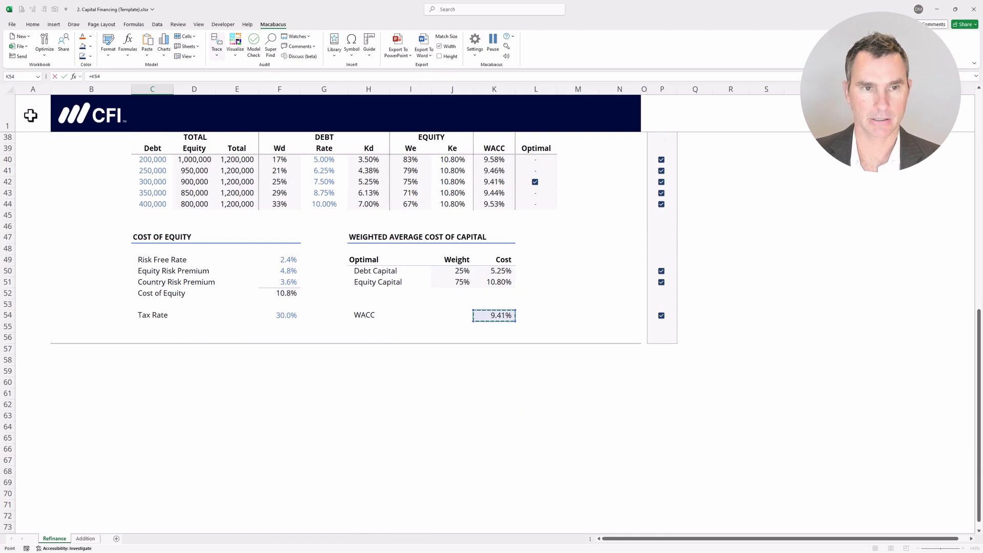
{"action": "key", "text": "Return"}
- Switch to the Addition sheet
{"action": "key", "text": "ctrl+Up"}
{"action": "key", "text": "ctrl+Up"}
{"action": "left_click", "coordinate": [30, 115]}
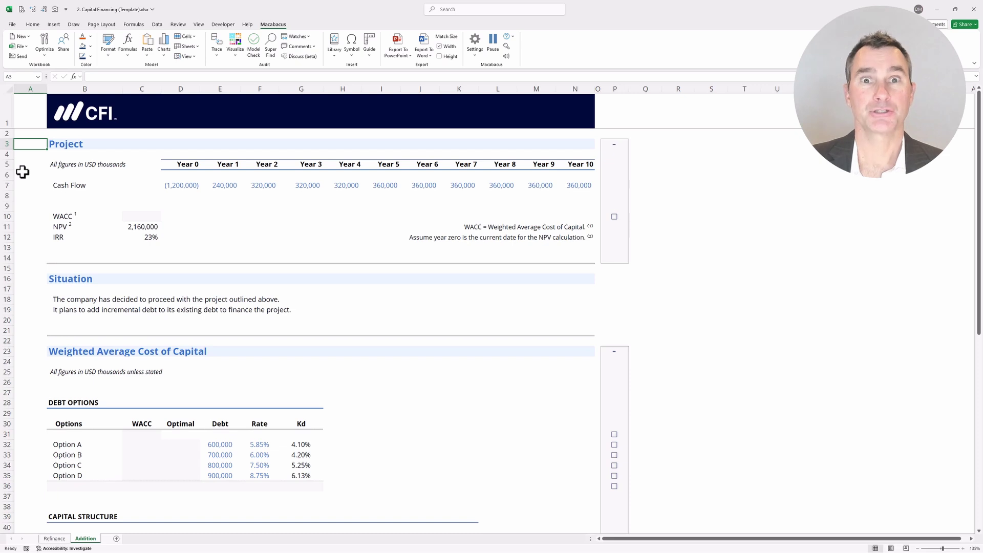
- Examine the WACC row of the Addition sheet's Project section
{"action": "key", "text": "Down"}
{"action": "key", "text": "Down"}
{"action": "key", "text": "Down"}
{"action": "key", "text": "Down"}
{"action": "key", "text": "Down"}
{"action": "key", "text": "Down"}
{"action": "key", "text": "Down"}
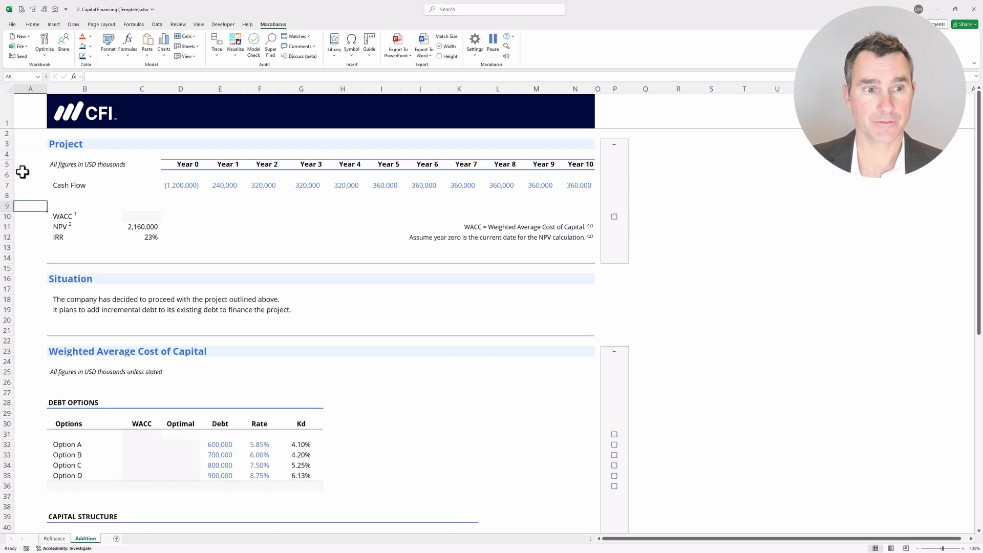
{"action": "key", "text": "Right"}
{"action": "key", "text": "shift+Right"}
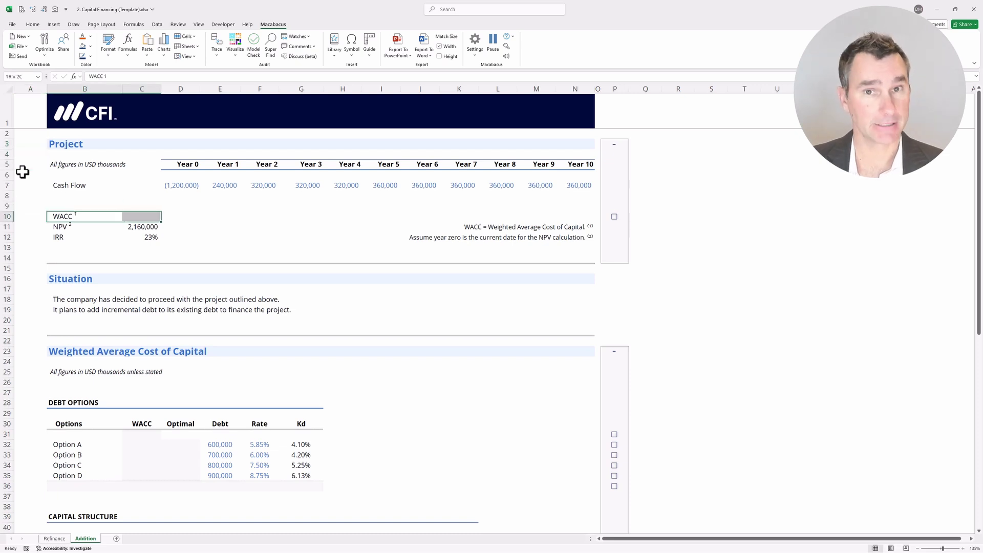
- Read the two lines of the Situation section about financing the project with incremental debt
{"action": "key", "text": "Down"}
{"action": "key", "text": "Down"}
{"action": "key", "text": "Down"}
{"action": "key", "text": "Down"}
{"action": "key", "text": "Down"}
{"action": "key", "text": "Down"}
{"action": "key", "text": "Down"}
{"action": "key", "text": "Down"}
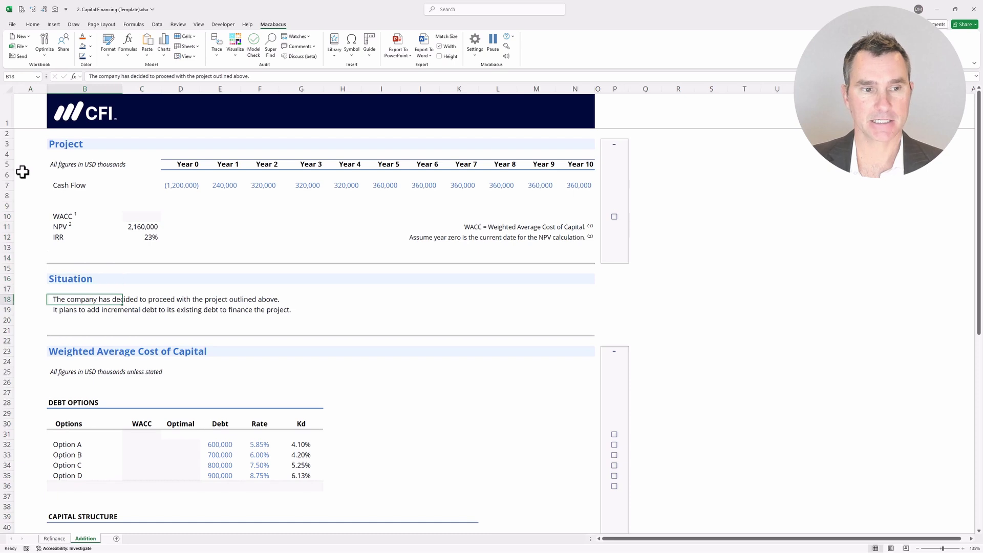
{"action": "key", "text": "shift+Right"}
{"action": "key", "text": "shift+Right"}
{"action": "key", "text": "shift+Right"}
{"action": "key", "text": "shift+Right"}
{"action": "key", "text": "shift+Right"}
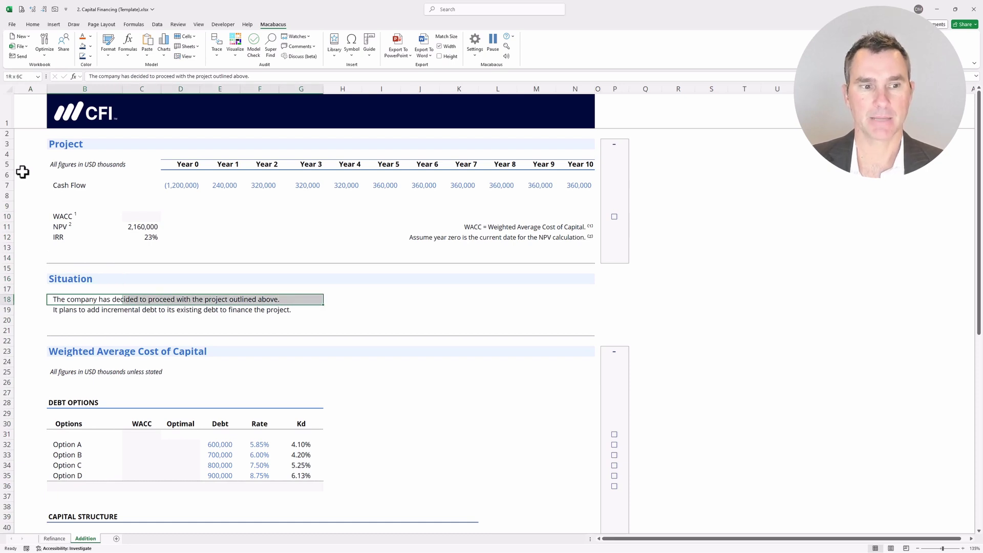
{"action": "key", "text": "shift+Down"}
{"action": "key", "text": "shift+Up"}
{"action": "key", "text": "shift+Down"}
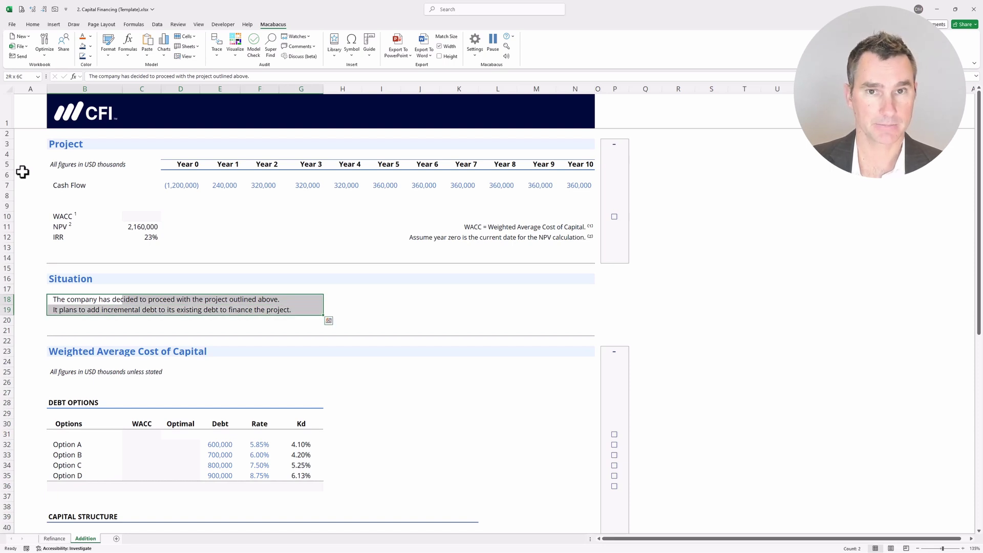
- Examine debt options A to D in the Weighted Average Cost of Capital section
{"action": "key", "text": "Left"}
{"action": "key", "text": "Down"}
{"action": "key", "text": "Down"}
{"action": "key", "text": "Down"}
{"action": "key", "text": "Down"}
{"action": "key", "text": "Down"}
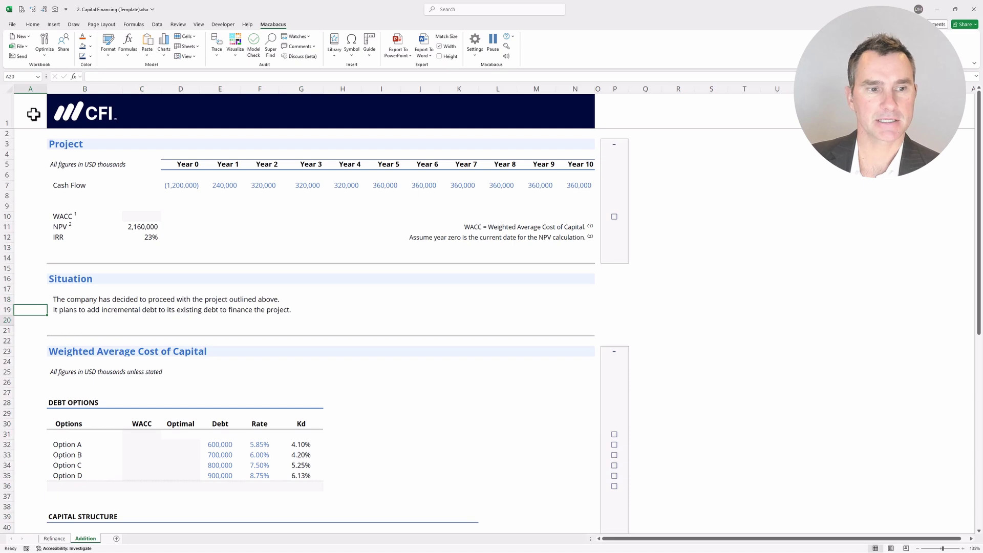
{"action": "key", "text": "Scroll_Lock"}
{"action": "key", "text": "Down"}
{"action": "scroll", "coordinate": [33, 113], "scroll_direction": "down", "scroll_amount": 6}
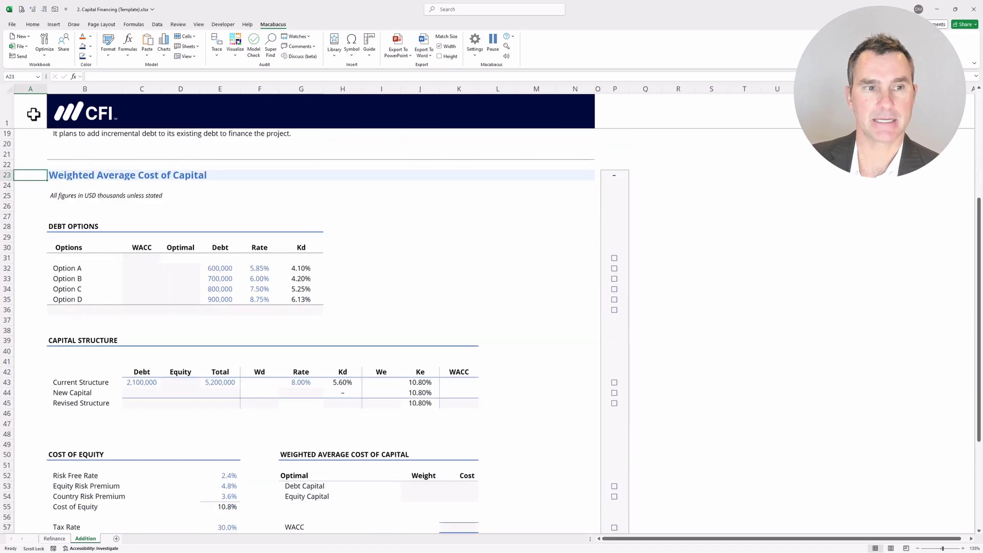
{"action": "key", "text": "Scroll_Lock"}
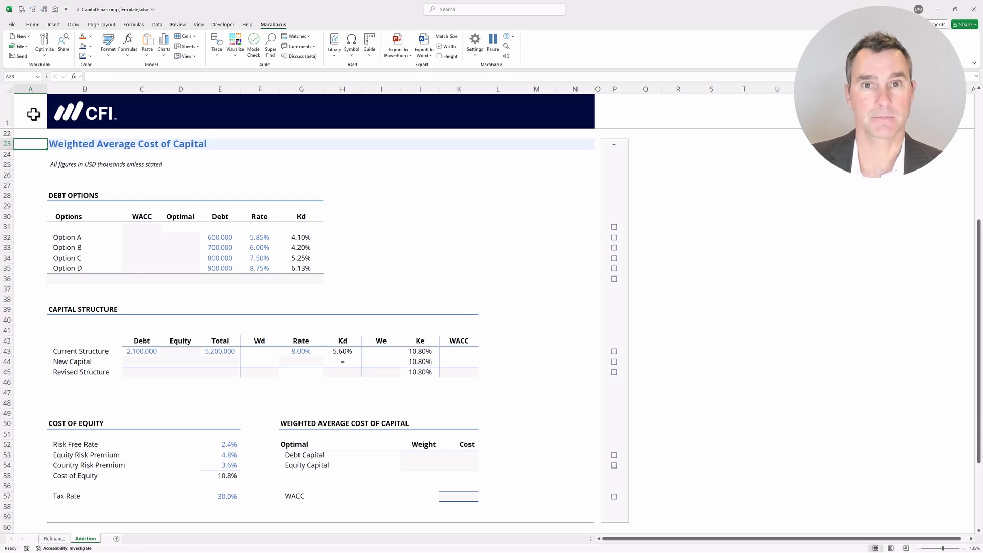
{"action": "key", "text": "Down"}
{"action": "key", "text": "Down"}
{"action": "key", "text": "Down"}
{"action": "key", "text": "Down"}
{"action": "key", "text": "Down"}
{"action": "key", "text": "Down"}
{"action": "key", "text": "Down"}
{"action": "key", "text": "Down"}
{"action": "key", "text": "Down"}
{"action": "key", "text": "shift+Right"}
{"action": "key", "text": "shift+Down"}
{"action": "key", "text": "shift+Down"}
{"action": "key", "text": "shift+Down"}
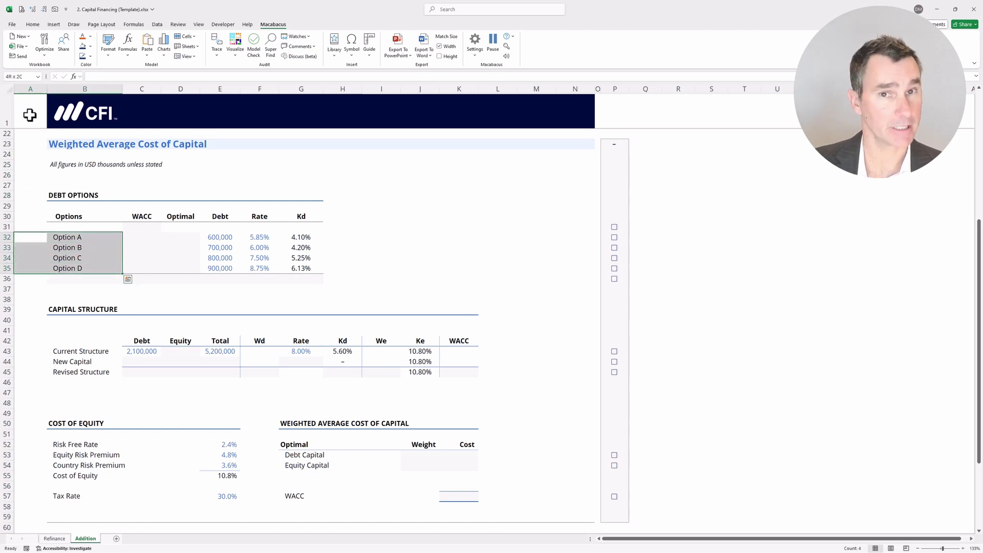
- Flag Option B as the optimal debt option by entering 1 in D33
{"action": "key", "text": "Right"}
{"action": "key", "text": "Down"}
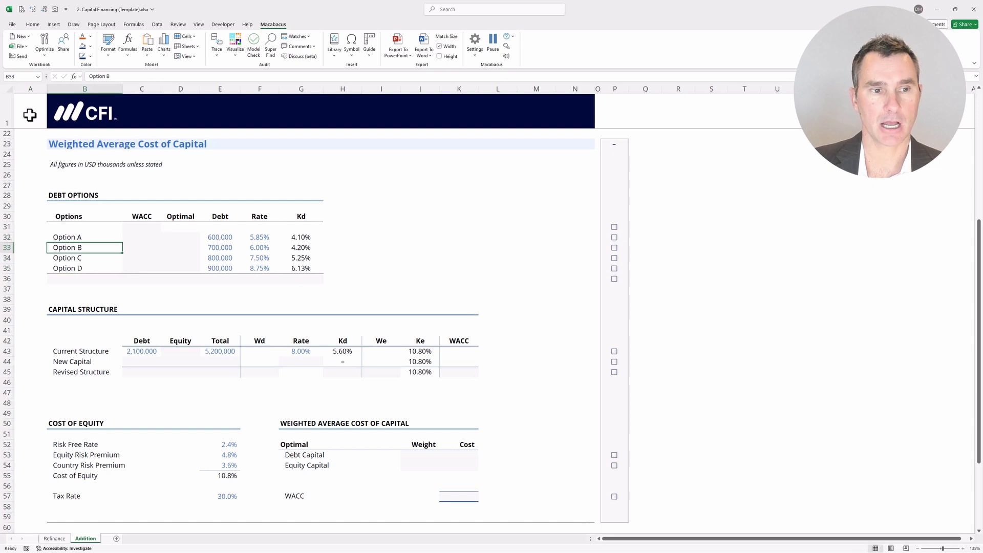
{"action": "key", "text": "Right"}
{"action": "key", "text": "Right"}
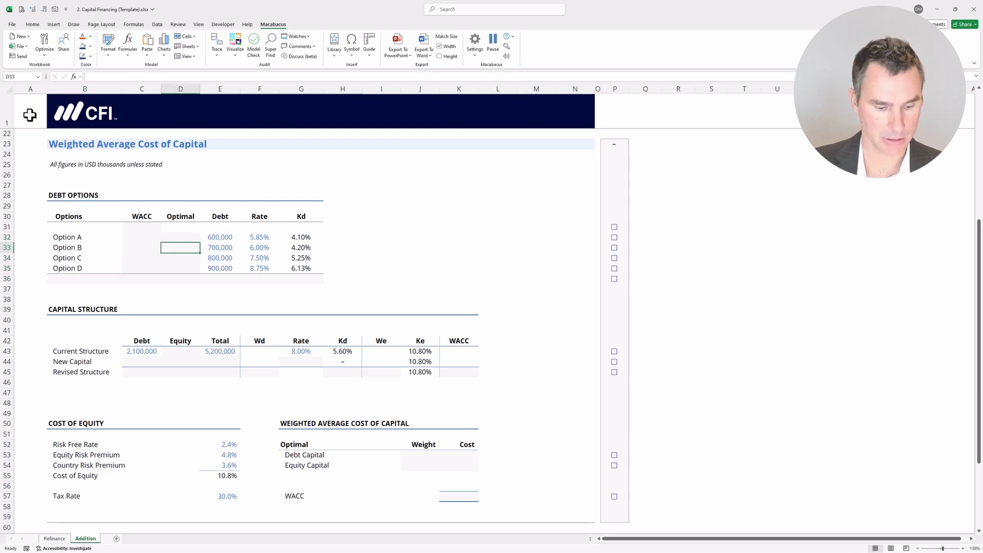
{"action": "type", "text": "1"}
{"action": "key", "text": "Return"}
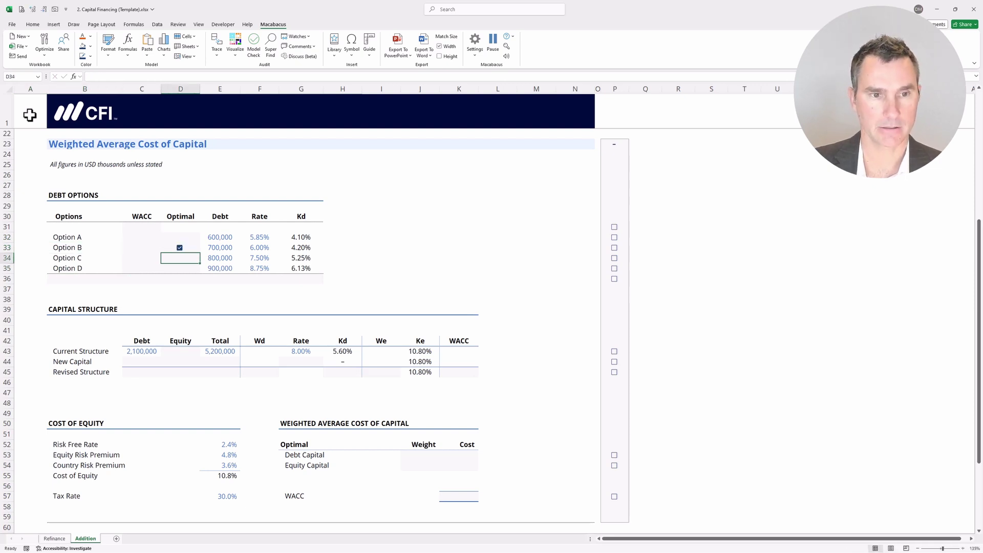
- Link the selected-option cell B36 below the debt options to Option B's name in B33
{"action": "key", "text": "Down"}
{"action": "key", "text": "Down"}
{"action": "key", "text": "Left"}
{"action": "key", "text": "Left"}
{"action": "type", "text": "="}
{"action": "key", "text": "Up"}
{"action": "key", "text": "Up"}
{"action": "key", "text": "Up"}
{"action": "key", "text": "Return"}
{"action": "key", "text": "Up"}
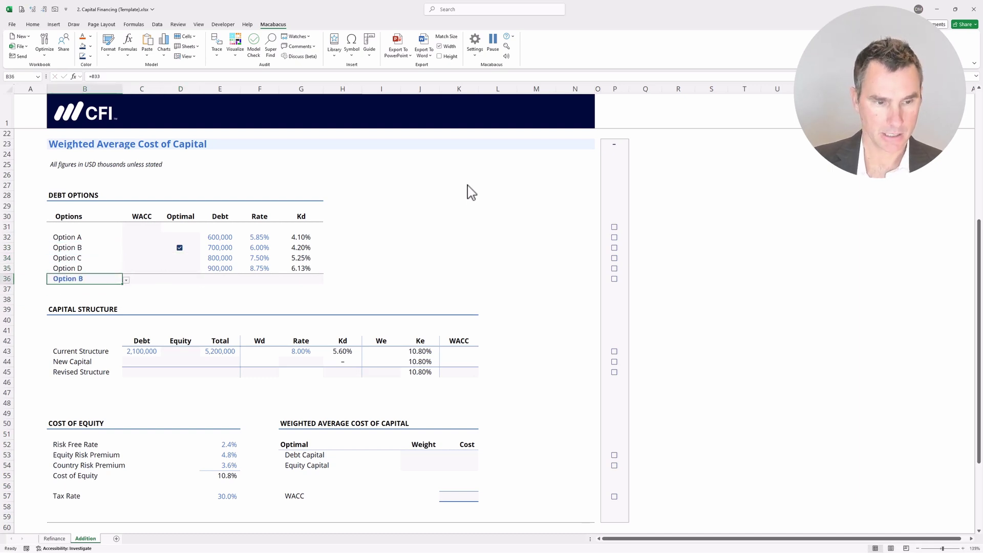
- Copy the B36 formula across row 36 to G36, pasting formulas only
{"action": "key", "text": "ctrl+c"}
{"action": "key", "text": "shift+Right"}
{"action": "key", "text": "shift+Right"}
{"action": "key", "text": "shift+Right"}
{"action": "key", "text": "shift+Right"}
{"action": "key", "text": "shift+Right"}
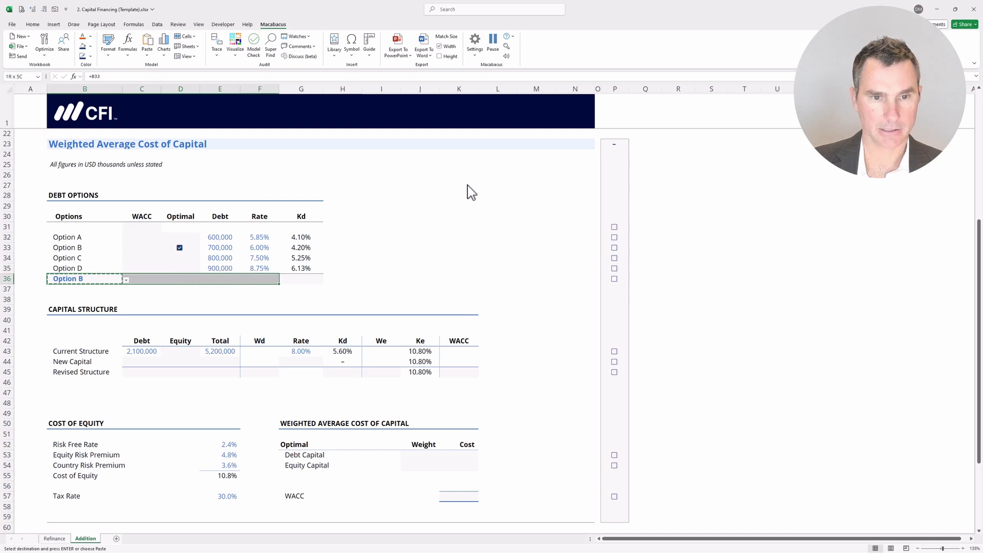
{"action": "key", "text": "alt"}
{"action": "key", "text": "e"}
{"action": "key", "text": "s"}
{"action": "key", "text": "f"}
{"action": "key", "text": "Return"}
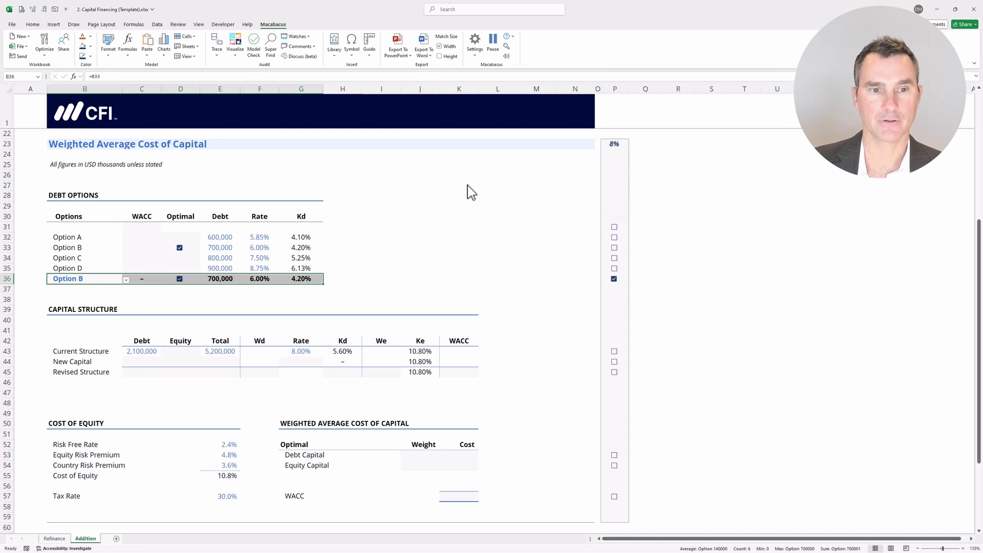
- Review the selected-option row B36:G36 against Option B's row in the debt options table
{"action": "key", "text": "shift+Left"}
{"action": "key", "text": "shift+Left"}
{"action": "key", "text": "shift+Left"}
{"action": "key", "text": "shift+Left"}
{"action": "key", "text": "shift+Left"}
{"action": "key", "text": "shift+Right"}
{"action": "key", "text": "shift+Right"}
{"action": "key", "text": "shift+Right"}
{"action": "key", "text": "shift+Right"}
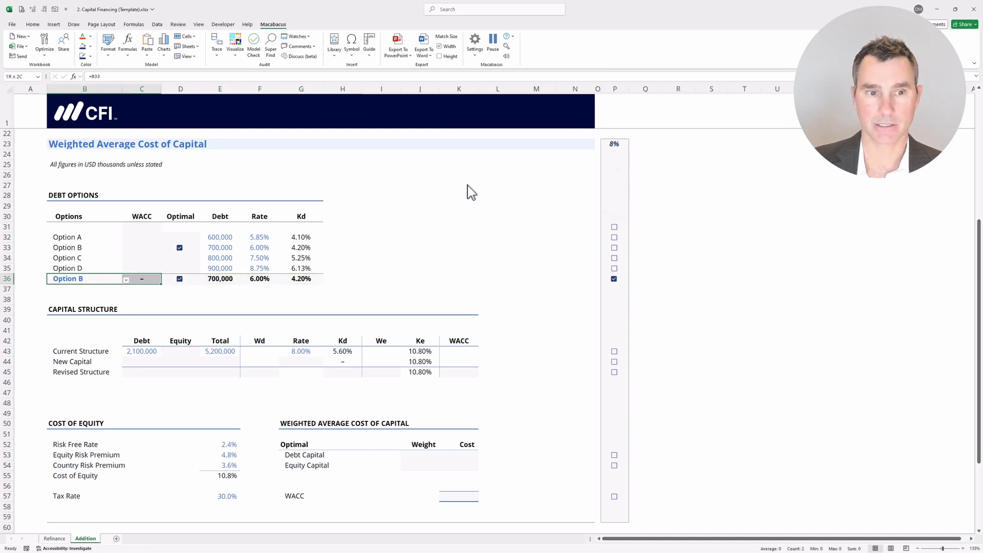
{"action": "key", "text": "shift+Right"}
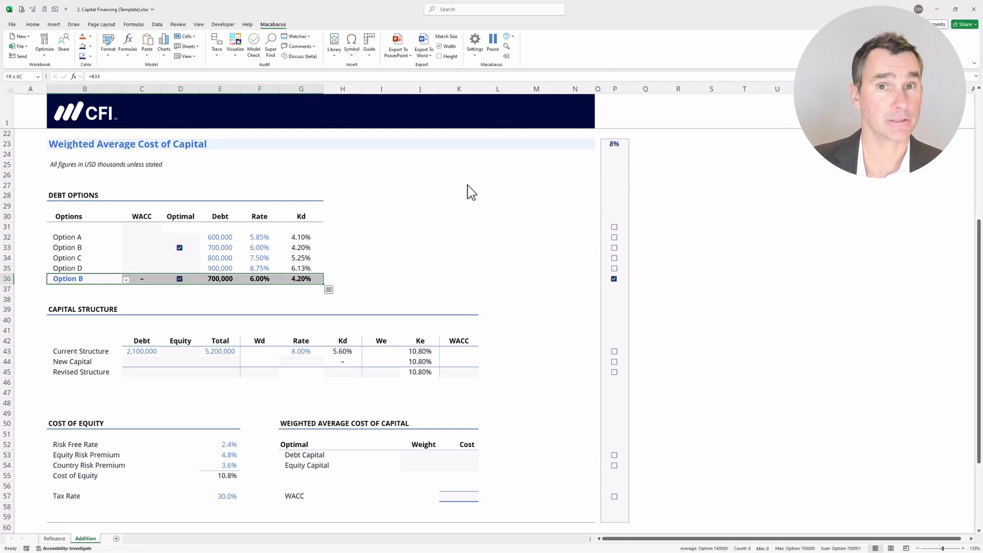
{"action": "key", "text": "Up"}
{"action": "key", "text": "Up"}
{"action": "key", "text": "Up"}
{"action": "key", "text": "Right"}
{"action": "key", "text": "Right"}
{"action": "key", "text": "Left"}
{"action": "key", "text": "Left"}
{"action": "key", "text": "Left"}
{"action": "key", "text": "shift+Right"}
{"action": "key", "text": "Down"}
{"action": "key", "text": "Down"}
{"action": "key", "text": "Down"}
{"action": "key", "text": "Right"}
{"action": "key", "text": "ctrl+shift+Right"}
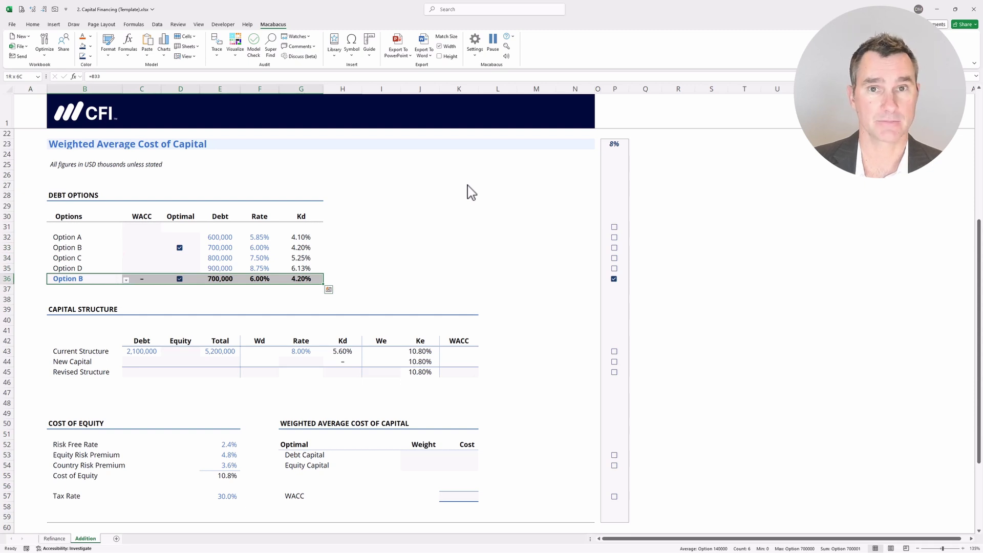
{"action": "key", "text": "ctrl+shift+Left"}
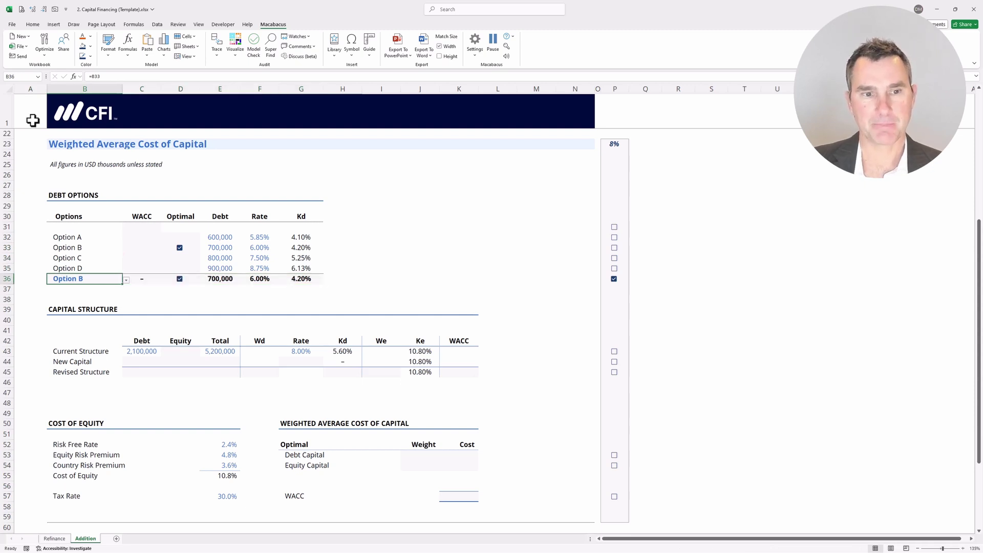
{"action": "key", "text": "ctrl+shift+Right"}
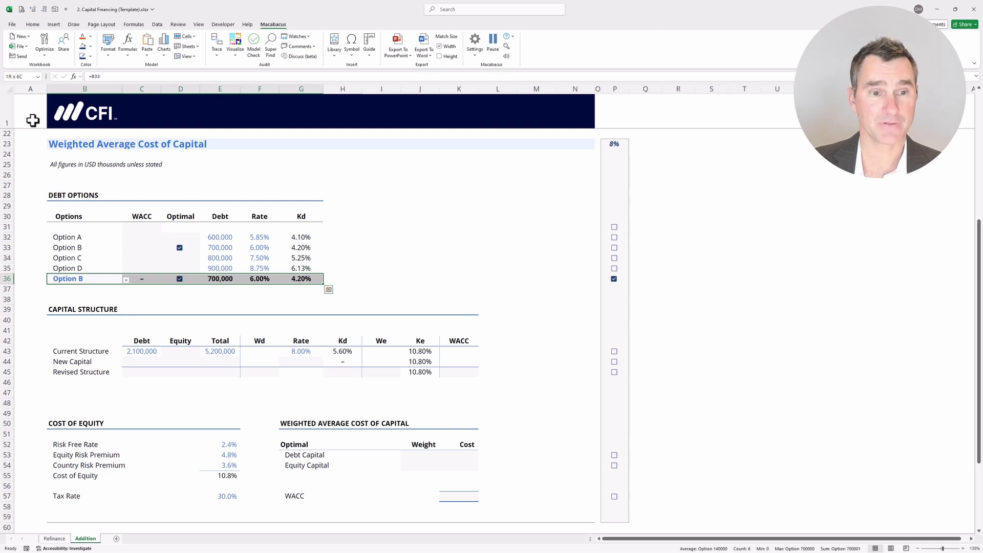
- Examine the Capital Structure table and the cost of equity and WACC tables below it
{"action": "key", "text": "Down"}
{"action": "key", "text": "Down"}
{"action": "key", "text": "Down"}
{"action": "key", "text": "Right"}
{"action": "key", "text": "Down"}
{"action": "key", "text": "Down"}
{"action": "key", "text": "Down"}
{"action": "key", "text": "shift+Down"}
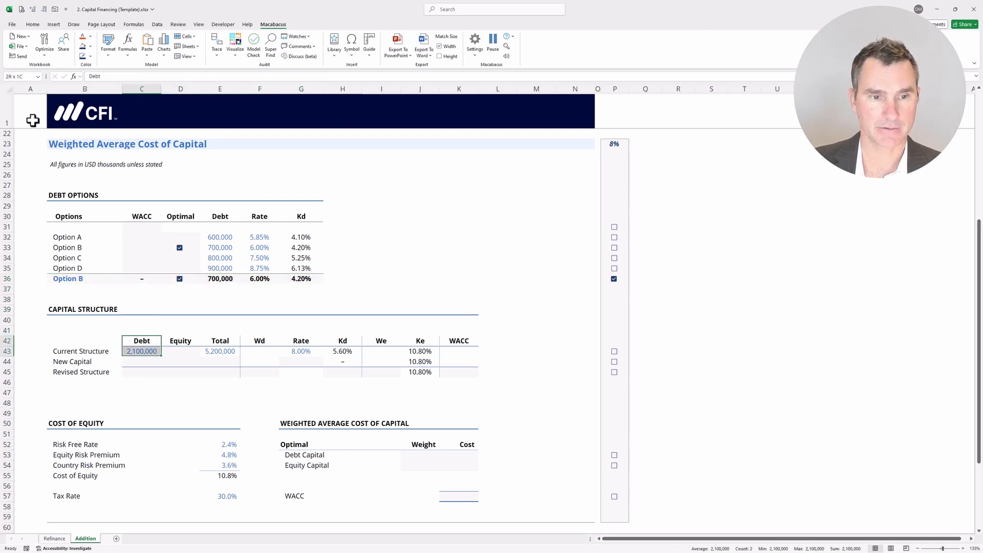
{"action": "key", "text": "shift+Down"}
{"action": "key", "text": "shift+Down"}
{"action": "key", "text": "shift+Right"}
{"action": "key", "text": "shift+Right"}
{"action": "key", "text": "shift+Right"}
{"action": "key", "text": "shift+Right"}
{"action": "key", "text": "shift+Right"}
{"action": "key", "text": "shift+Right"}
{"action": "key", "text": "shift+Right"}
{"action": "key", "text": "shift+Right"}
{"action": "key", "text": "shift+Down"}
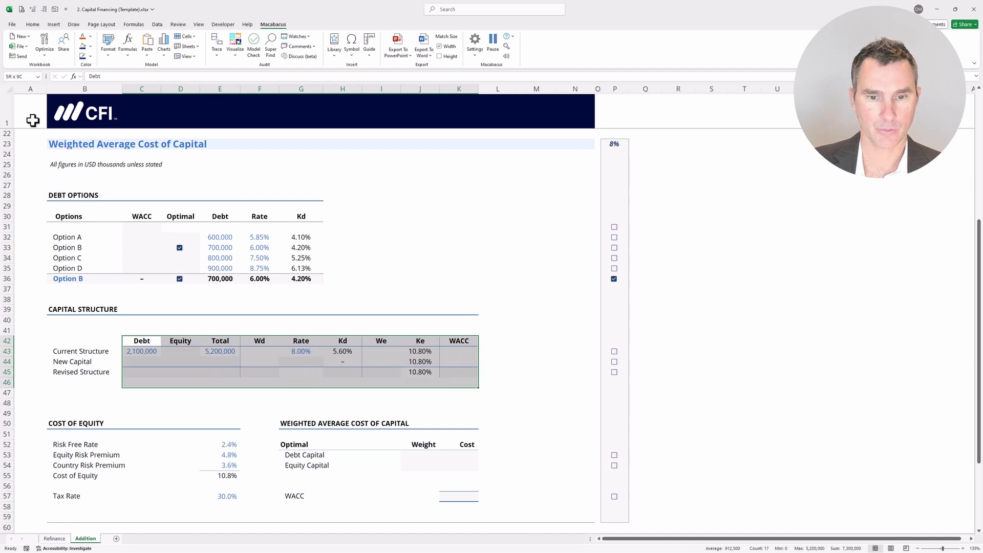
{"action": "key", "text": "shift+Down"}
{"action": "key", "text": "shift+Down"}
{"action": "key", "text": "shift+Down"}
{"action": "key", "text": "shift+Down"}
{"action": "key", "text": "shift+Down"}
{"action": "key", "text": "shift+Down"}
{"action": "key", "text": "shift+Down"}
{"action": "key", "text": "shift+Down"}
{"action": "key", "text": "shift+Down"}
{"action": "key", "text": "shift+Down"}
{"action": "key", "text": "shift+Down"}
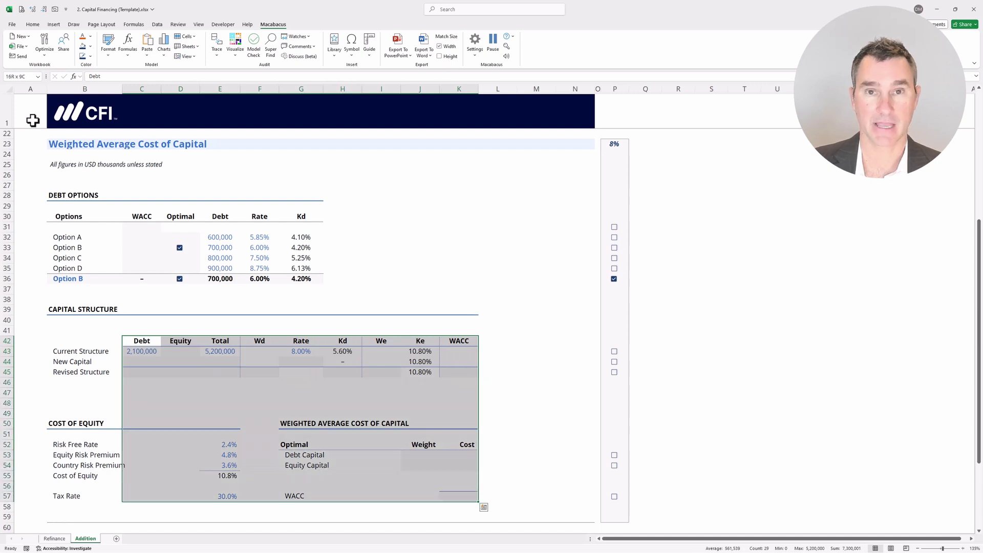
- Examine the Kd cells H43:H45 for the current, new and revised capital structures
{"action": "key", "text": "Right"}
{"action": "key", "text": "Right"}
{"action": "key", "text": "Right"}
{"action": "key", "text": "Right"}
{"action": "key", "text": "Right"}
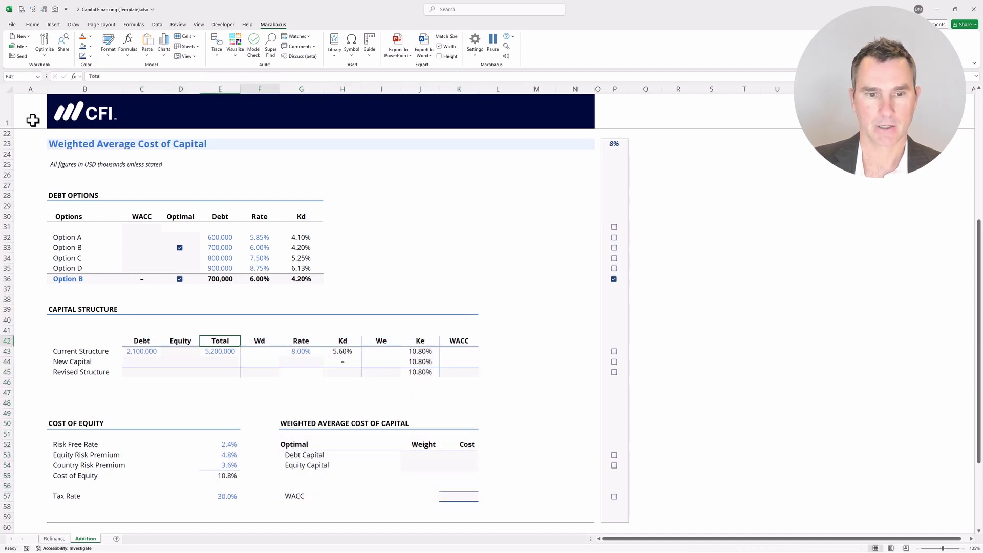
{"action": "key", "text": "shift+Down"}
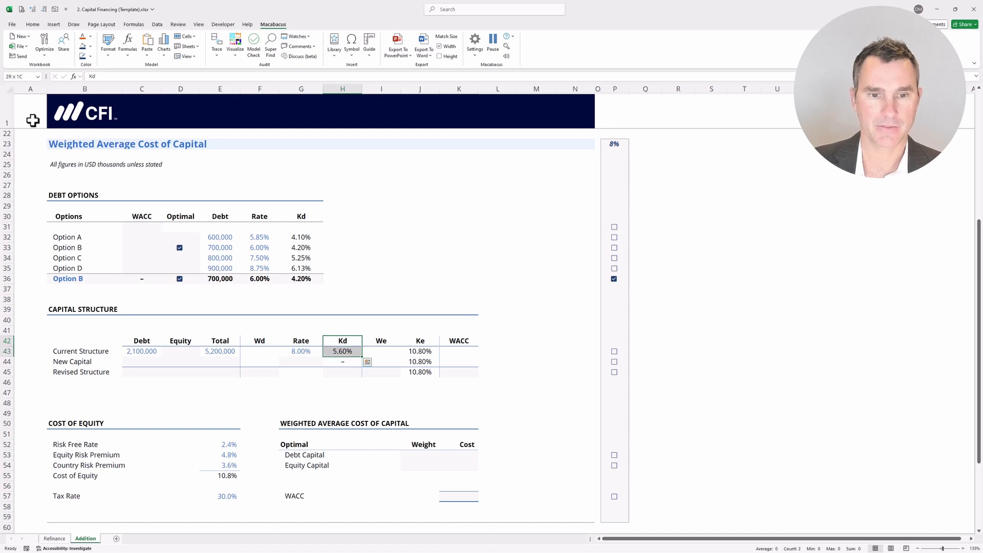
{"action": "key", "text": "shift+Down"}
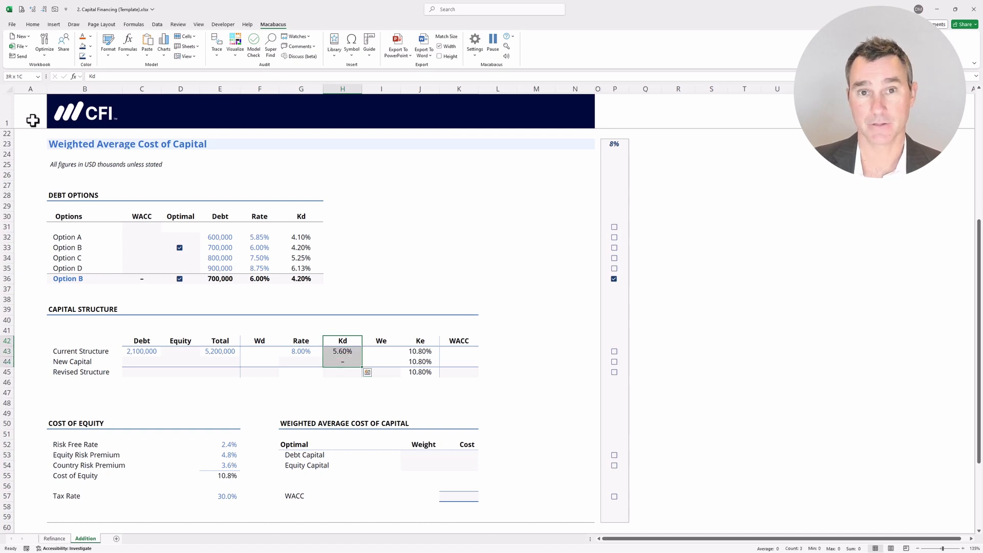
{"action": "key", "text": "Down"}
{"action": "key", "text": "Down"}
{"action": "key", "text": "Down"}
{"action": "key", "text": "Down"}
{"action": "key", "text": "shift+Up"}
{"action": "key", "text": "shift+Down"}
{"action": "key", "text": "shift+Up"}
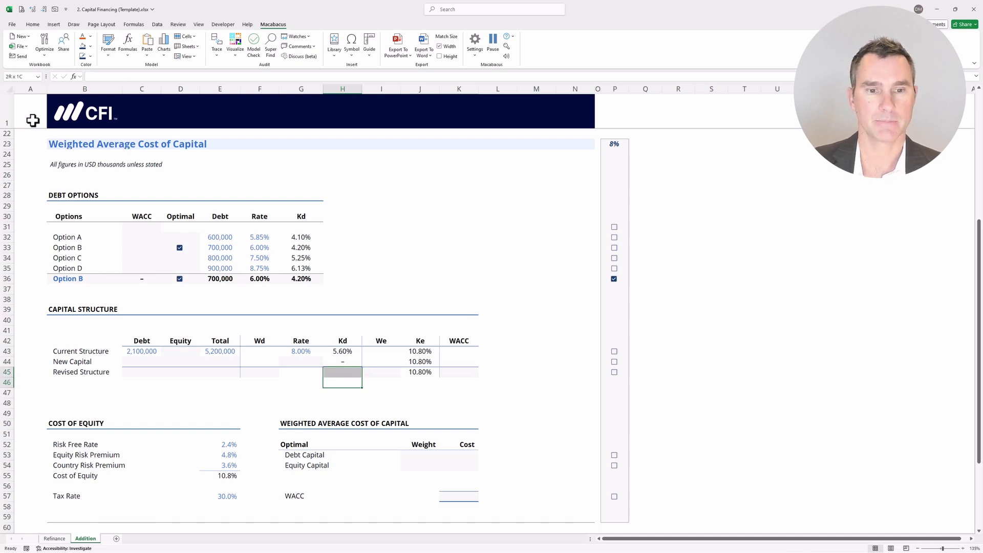
{"action": "key", "text": "Up"}
{"action": "key", "text": "Up"}
{"action": "key", "text": "shift+Down"}
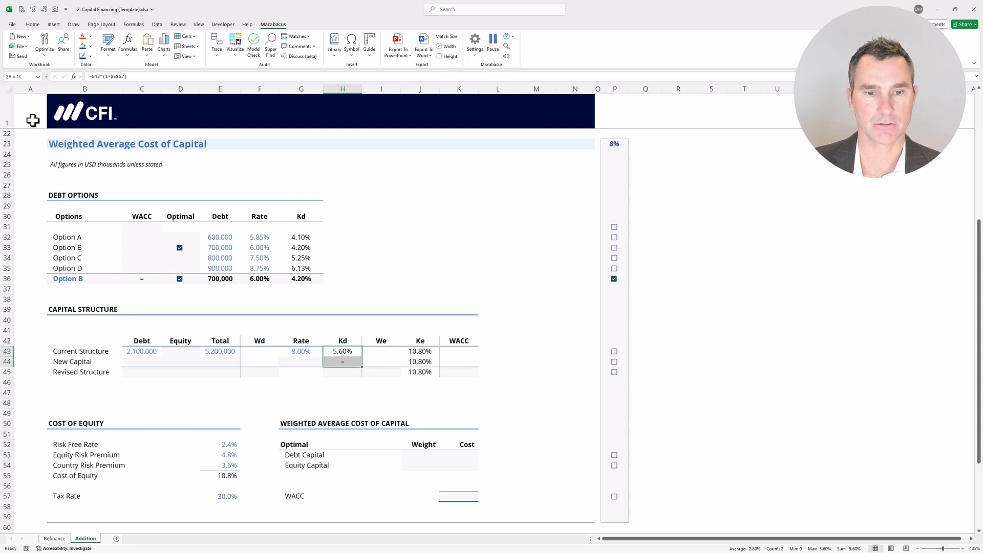
{"action": "key", "text": "ctrl+v"}
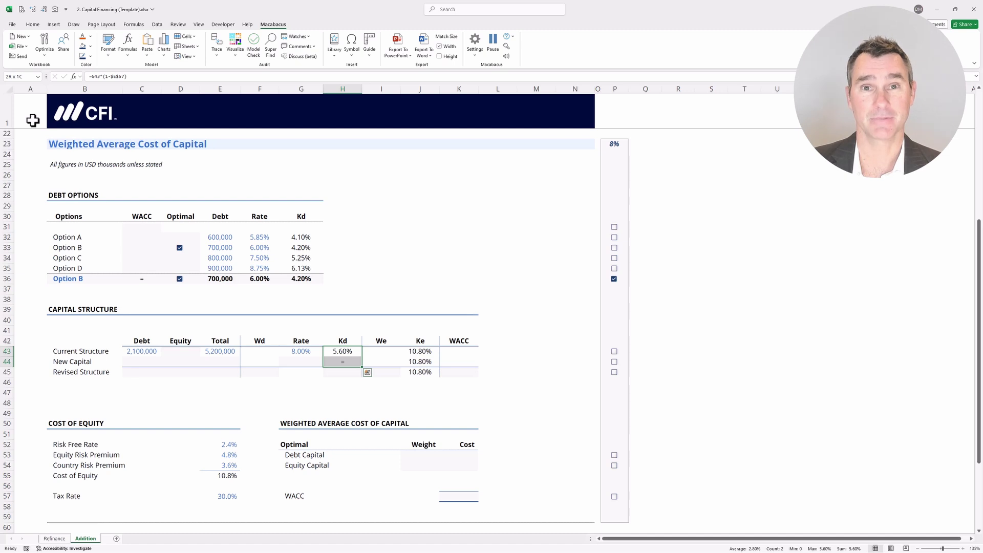
{"action": "key", "text": "Escape"}
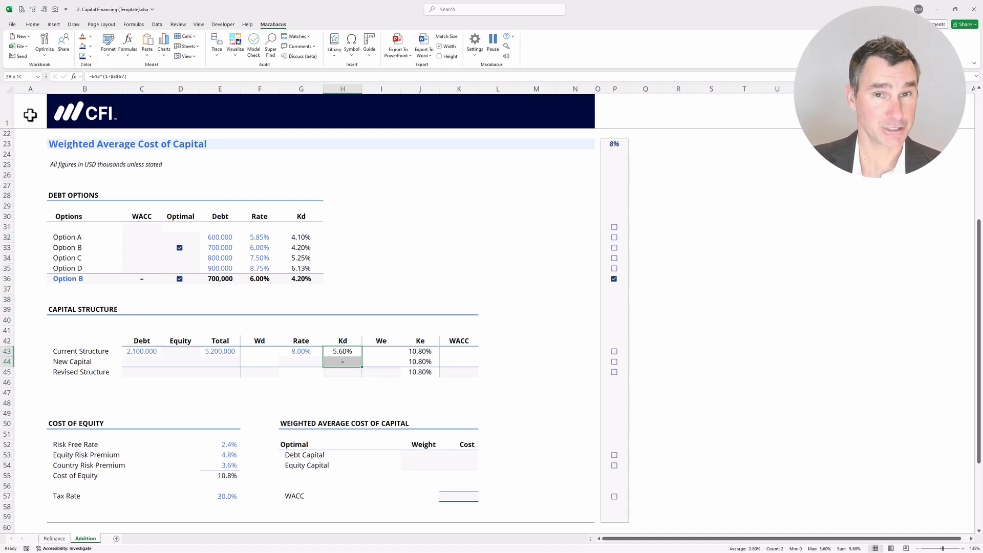
- Examine the WACC column C30:C36 of the debt options table
{"action": "key", "text": "Left"}
{"action": "key", "text": "Left"}
{"action": "key", "text": "Left"}
{"action": "key", "text": "Left"}
{"action": "key", "text": "Up"}
{"action": "key", "text": "Up"}
{"action": "key", "text": "Up"}
{"action": "key", "text": "Up"}
{"action": "key", "text": "Up"}
{"action": "key", "text": "Up"}
{"action": "key", "text": "Up"}
{"action": "key", "text": "Up"}
{"action": "key", "text": "Up"}
{"action": "key", "text": "Up"}
{"action": "key", "text": "Up"}
{"action": "key", "text": "Up"}
{"action": "key", "text": "Up"}
{"action": "key", "text": "Left"}
{"action": "key", "text": "shift+Down"}
{"action": "key", "text": "shift+Down"}
{"action": "key", "text": "shift+Down"}
{"action": "key", "text": "shift+Down"}
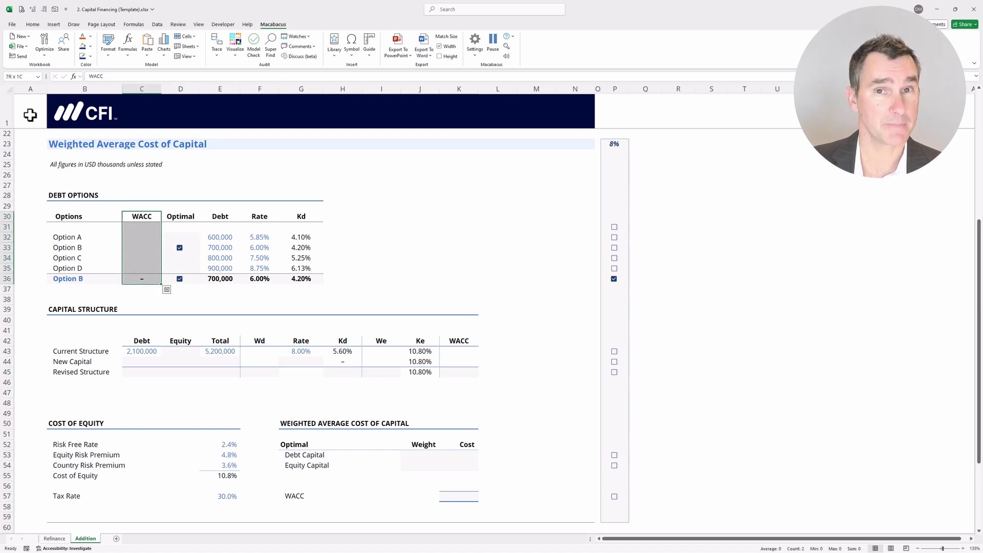
- Examine the blank row B31:C31 above Option A and the WACC cells C32:C35 for the four options
{"action": "key", "text": "Down"}
{"action": "key", "text": "Left"}
{"action": "key", "text": "shift+Right"}
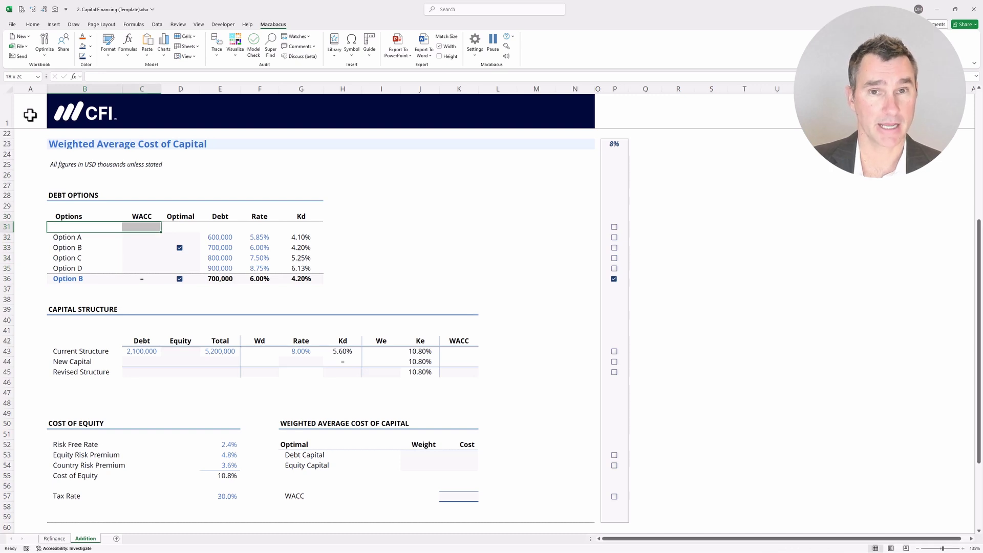
{"action": "key", "text": "Down"}
{"action": "key", "text": "Right"}
{"action": "key", "text": "shift+Down"}
{"action": "key", "text": "shift+Down"}
{"action": "key", "text": "shift+Down"}
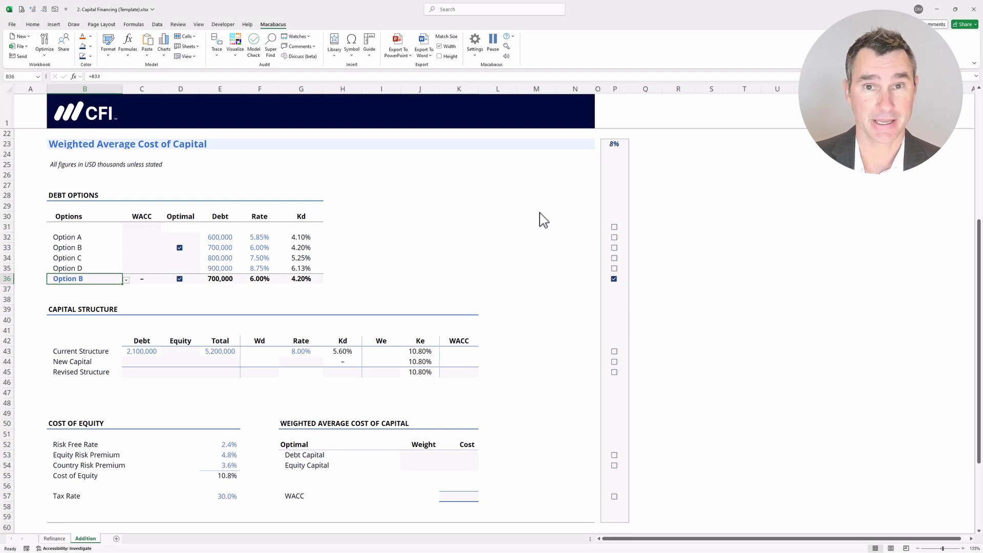
- Replace the formula in B36 with an XLOOKUP that finds 1 in D32:D35 and returns the option name from B32:B35
{"action": "key", "text": "F2"}
{"action": "key", "text": "Escape"}
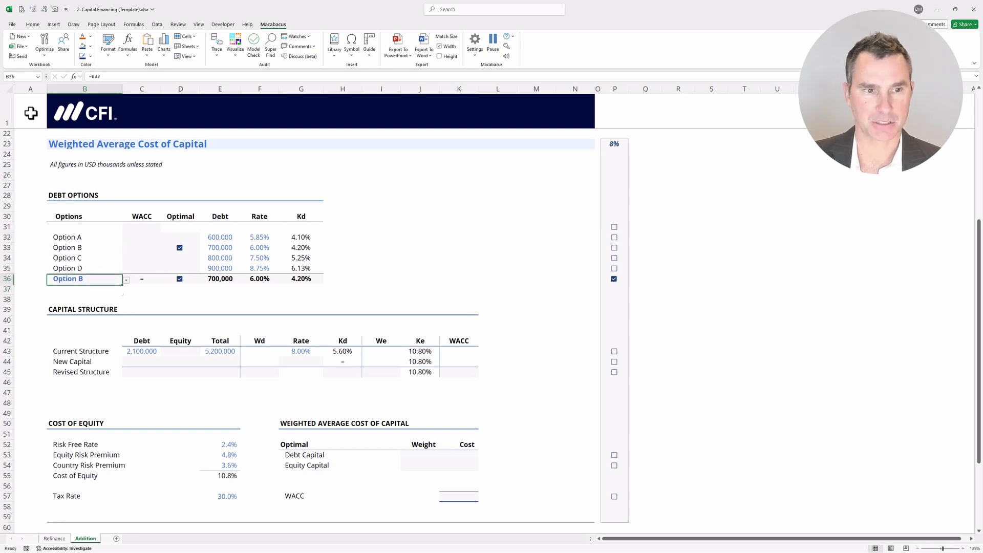
{"action": "type", "text": "=XL"}
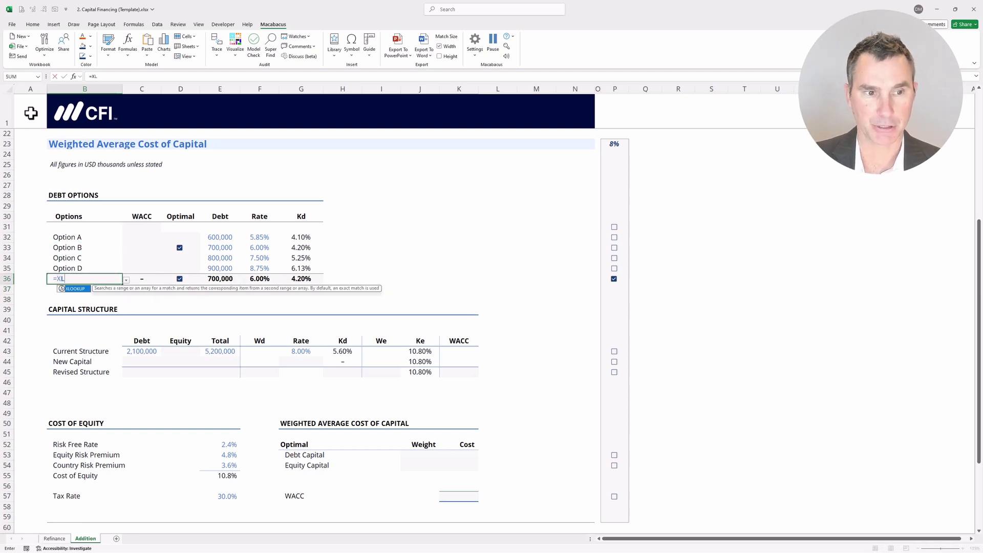
{"action": "key", "text": "Tab"}
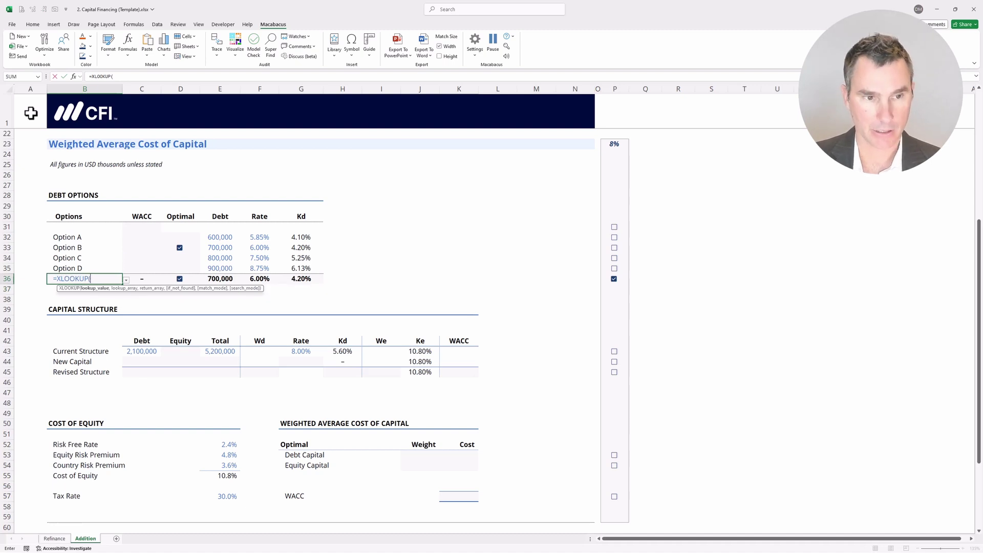
{"action": "type", "text": "1,"}
{"action": "key", "text": "Up"}
{"action": "key", "text": "Up"}
{"action": "key", "text": "Right"}
{"action": "key", "text": "Right"}
{"action": "key", "text": "Up"}
{"action": "key", "text": "Up"}
{"action": "key", "text": "shift+Down"}
{"action": "key", "text": "shift+Down"}
{"action": "key", "text": "shift+Down"}
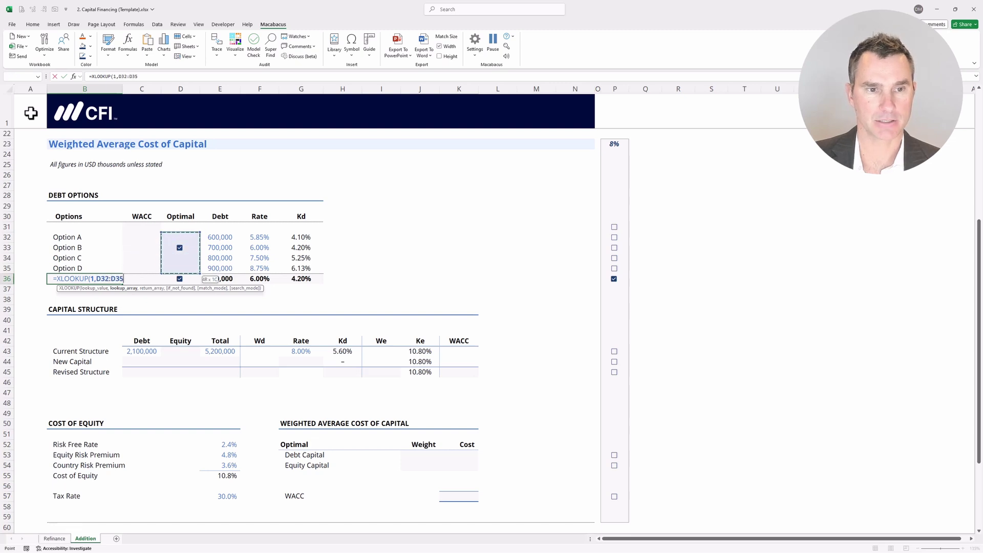
{"action": "type", "text": ","}
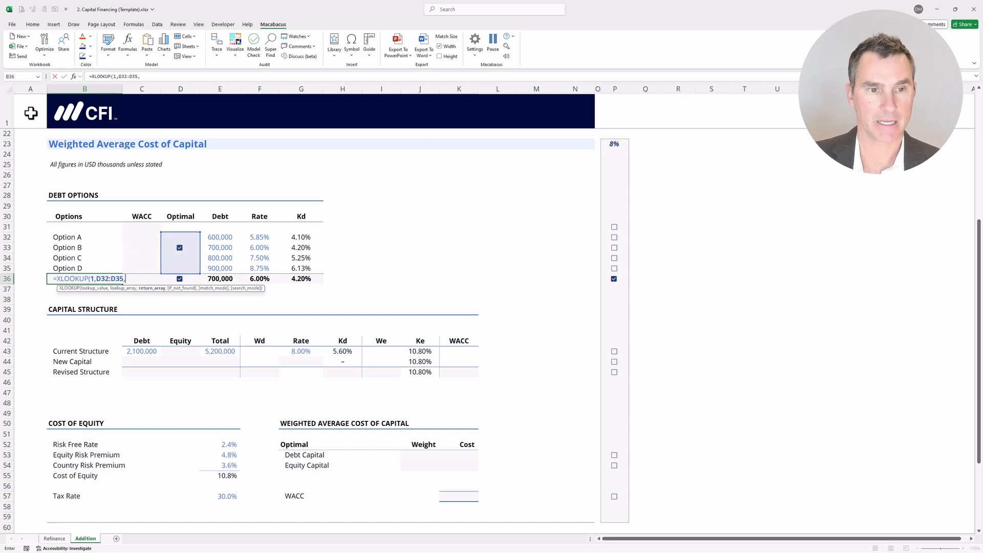
{"action": "key", "text": "Up"}
{"action": "key", "text": "Up"}
{"action": "key", "text": "Up"}
{"action": "key", "text": "Up"}
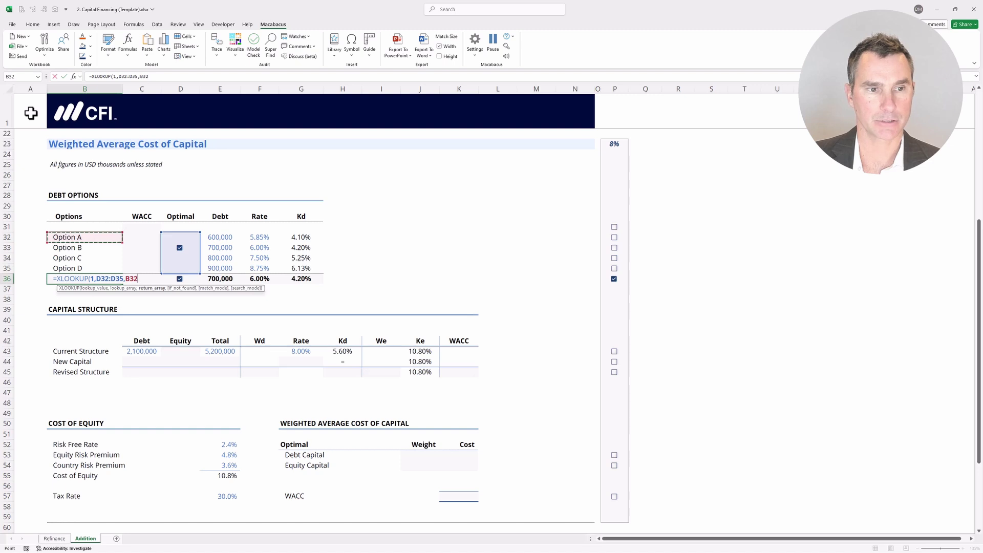
{"action": "key", "text": "shift+Down"}
{"action": "key", "text": "shift+Down"}
{"action": "key", "text": "shift+Down"}
{"action": "key", "text": "Return"}
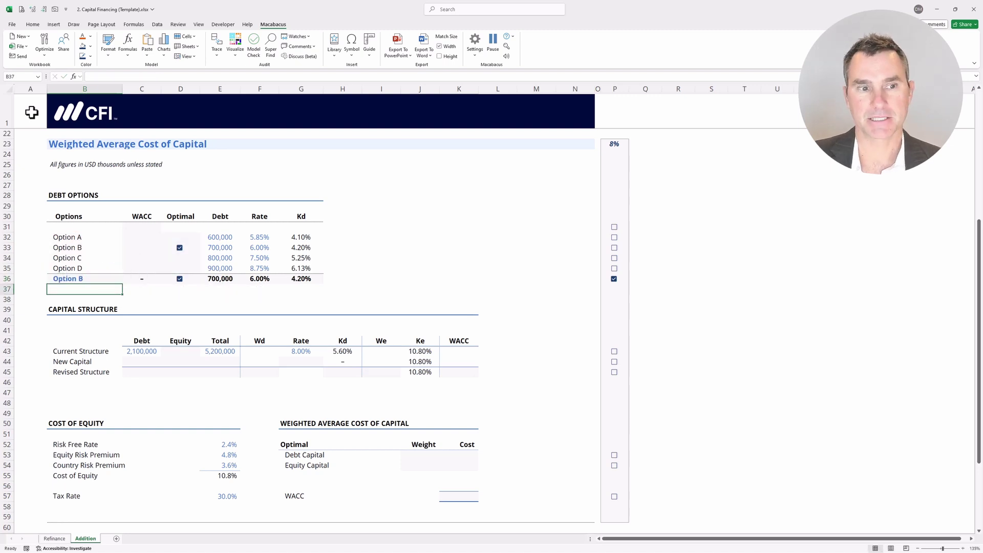
- Enter an XLOOKUP in G36 that finds $B$36 in B32:B35 and returns the Kd from G32:G35
{"action": "key", "text": "shift+Up"}
{"action": "key", "text": "shift+Down"}
{"action": "key", "text": "shift+Up"}
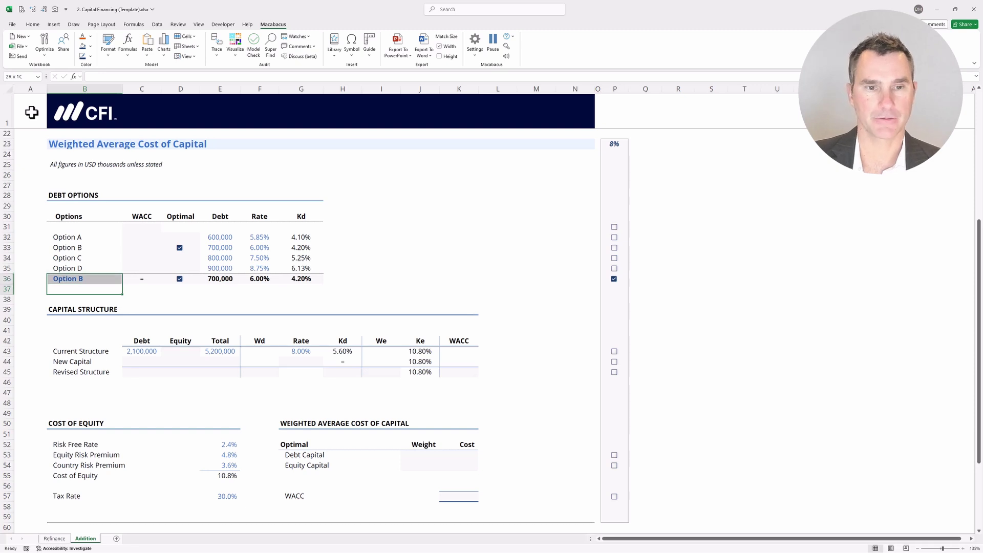
{"action": "key", "text": "Right"}
{"action": "key", "text": "Right"}
{"action": "key", "text": "Right"}
{"action": "key", "text": "Right"}
{"action": "key", "text": "Right"}
{"action": "key", "text": "shift+Up"}
{"action": "type", "text": "=XL"}
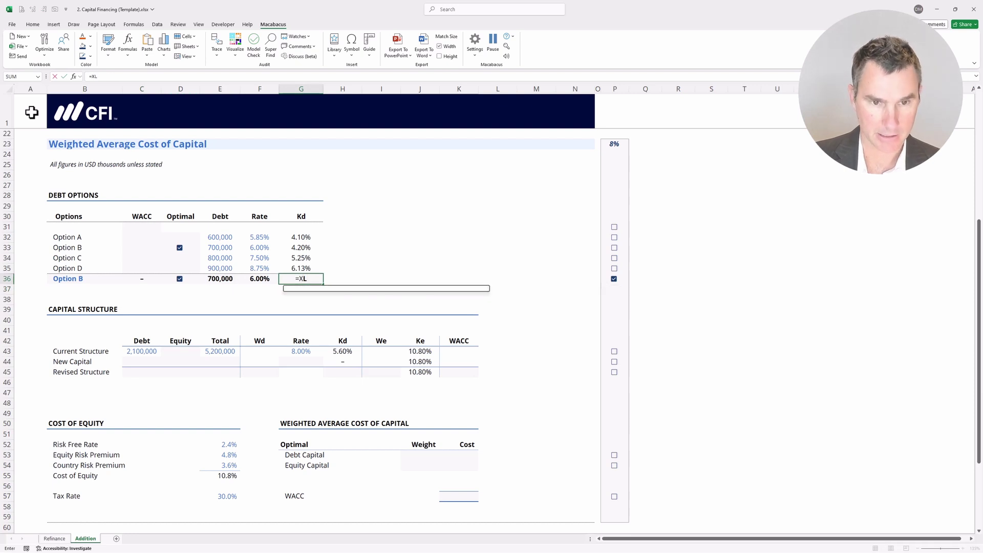
{"action": "key", "text": "Tab"}
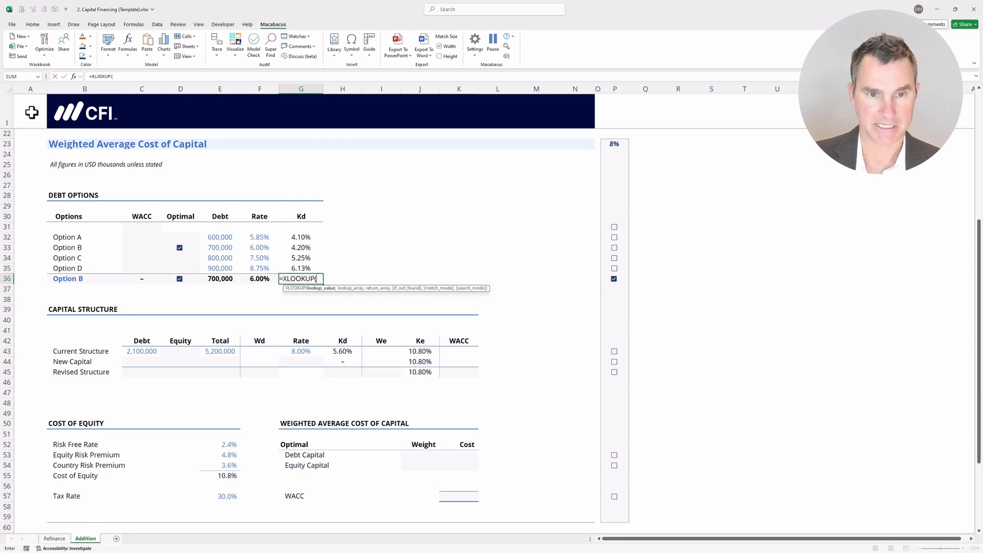
{"action": "key", "text": "Left"}
{"action": "key", "text": "Left"}
{"action": "key", "text": "Left"}
{"action": "key", "text": "Left"}
{"action": "key", "text": "Left"}
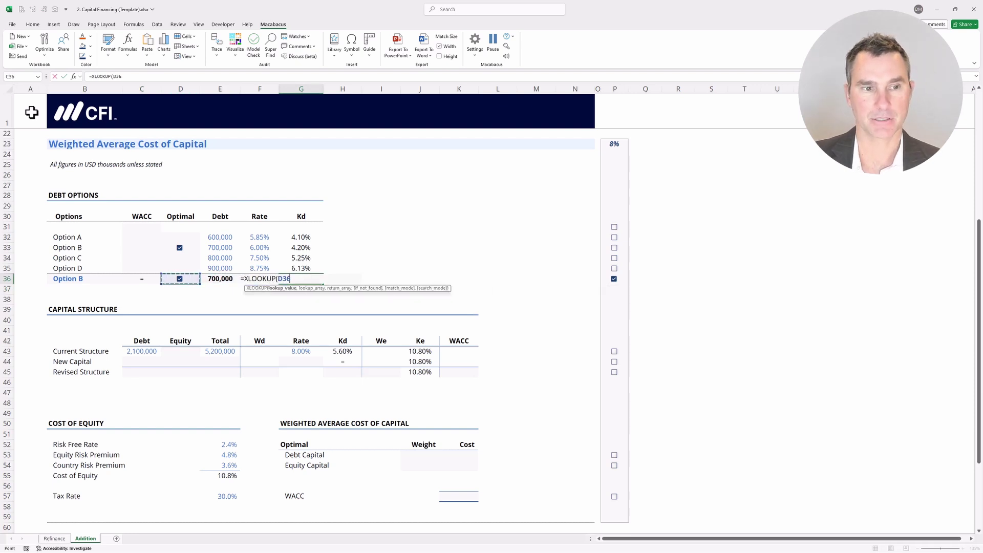
{"action": "key", "text": "F4"}
{"action": "type", "text": ","}
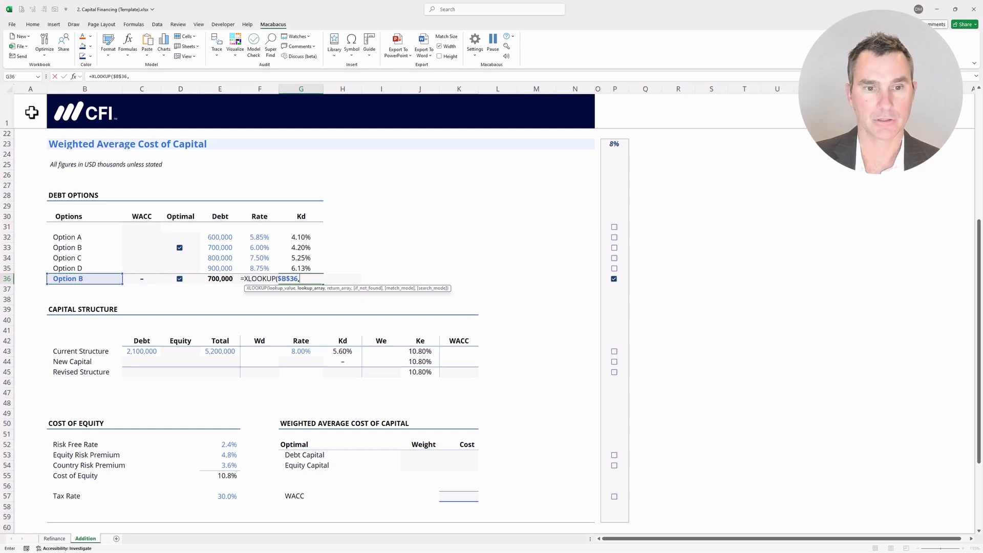
{"action": "key", "text": "Left"}
{"action": "key", "text": "Left"}
{"action": "key", "text": "Left"}
{"action": "key", "text": "Left"}
{"action": "key", "text": "Left"}
{"action": "key", "text": "Up"}
{"action": "key", "text": "Up"}
{"action": "key", "text": "Up"}
{"action": "key", "text": "Up"}
{"action": "key", "text": "shift+Down"}
{"action": "key", "text": "shift+Down"}
{"action": "key", "text": "shift+Down"}
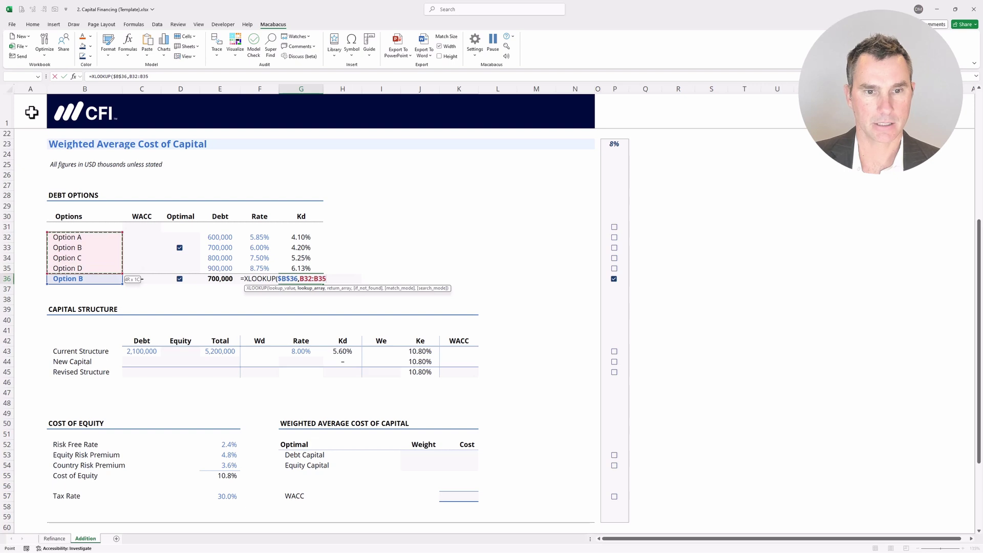
{"action": "type", "text": ","}
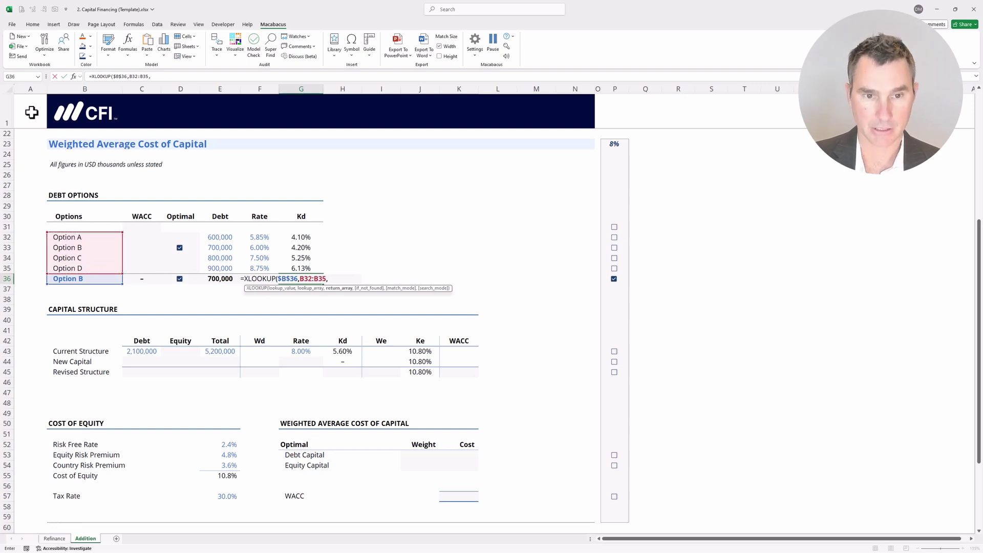
{"action": "key", "text": "Right"}
{"action": "key", "text": "Right"}
{"action": "key", "text": "Left"}
{"action": "key", "text": "Left"}
{"action": "key", "text": "Up"}
{"action": "key", "text": "Up"}
{"action": "key", "text": "Up"}
{"action": "key", "text": "Up"}
{"action": "key", "text": "shift+Down"}
{"action": "key", "text": "shift+Down"}
{"action": "key", "text": "shift+Down"}
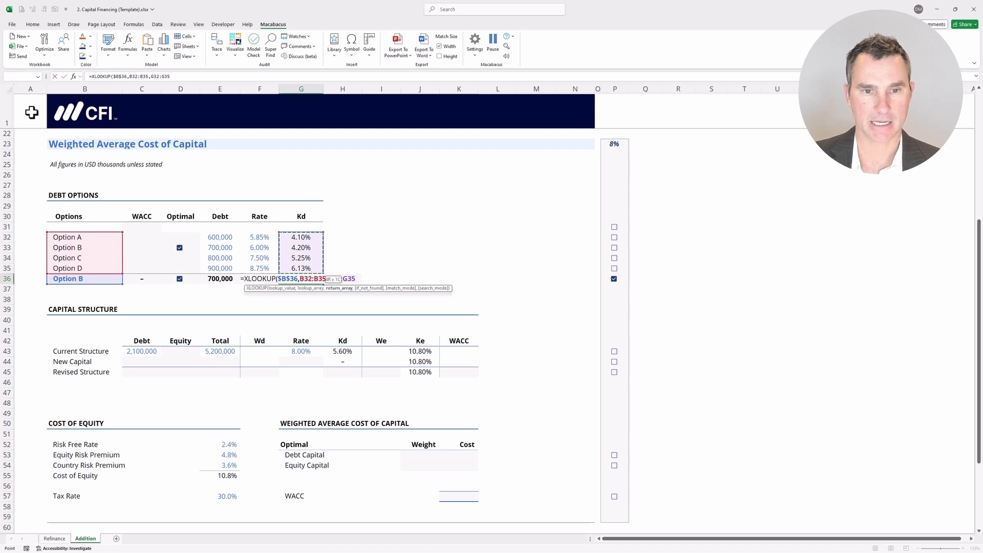
{"action": "key", "text": "ctrl+Return"}
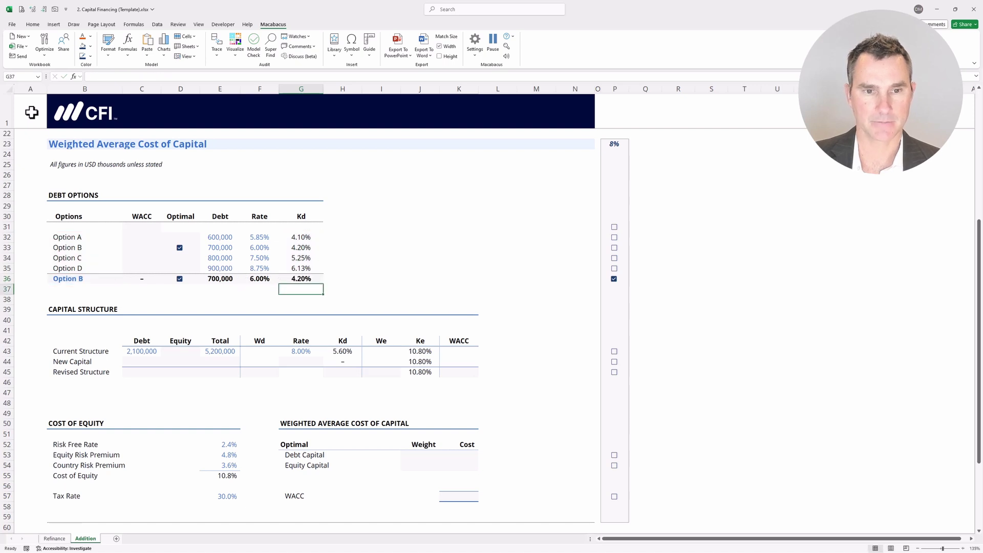
- Make the lookup array in the G36 formula absolute as $B$32:$B$35
{"action": "key", "text": "F2"}
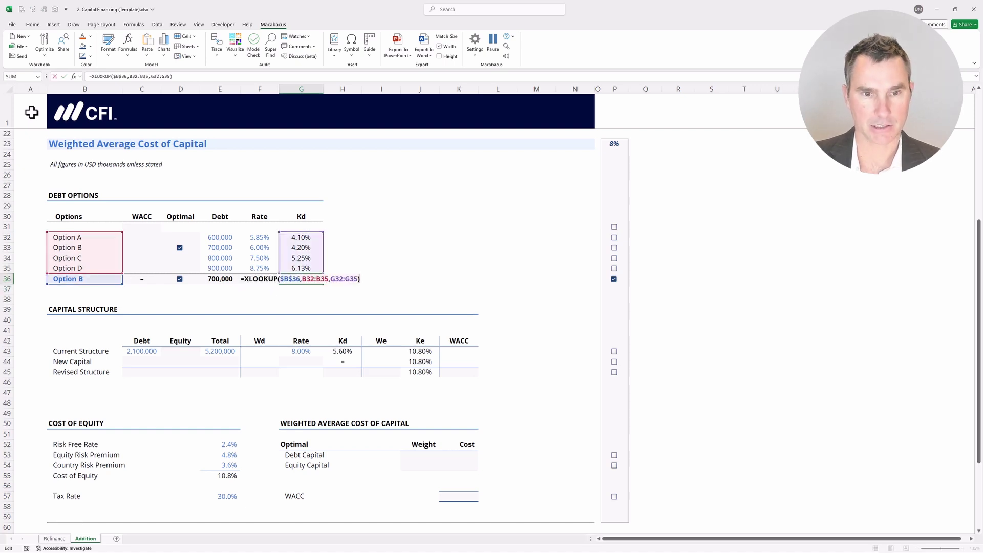
{"action": "key", "text": "Left"}
{"action": "key", "text": "Left"}
{"action": "key", "text": "Left"}
{"action": "key", "text": "Left"}
{"action": "key", "text": "Left"}
{"action": "key", "text": "Left"}
{"action": "key", "text": "Left"}
{"action": "key", "text": "Left"}
{"action": "key", "text": "Left"}
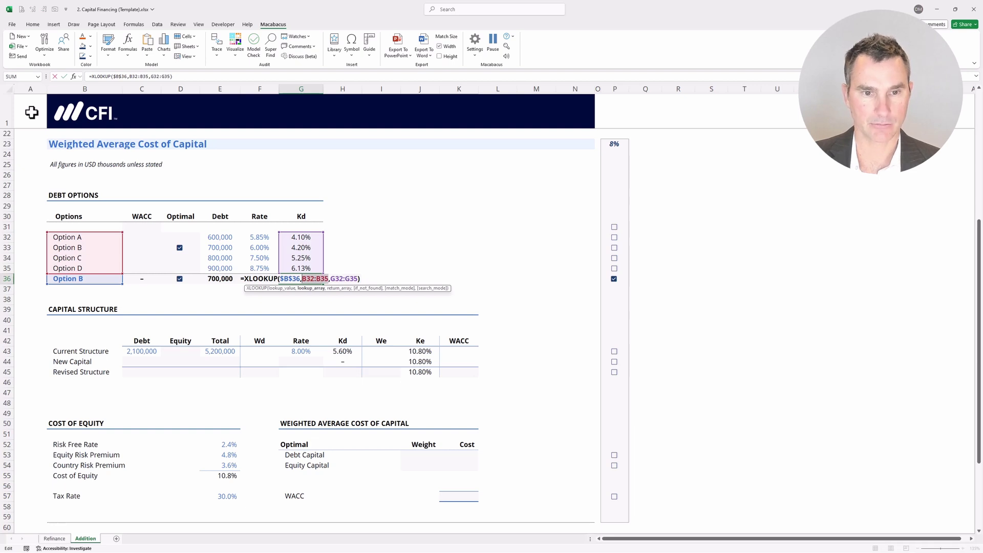
{"action": "key", "text": "F4"}
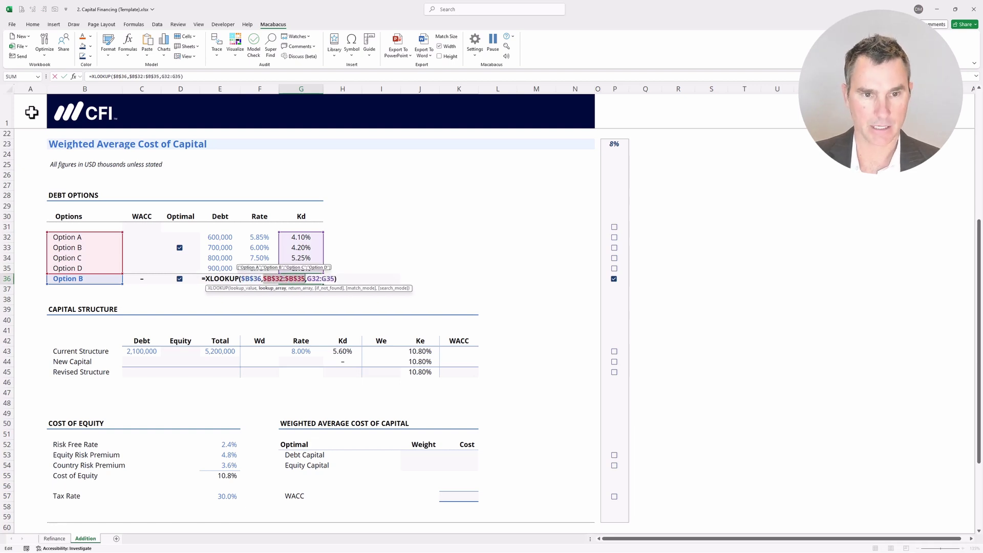
{"action": "key", "text": "Return"}
- Copy the G36 XLOOKUP across row 36 back to C36, pasting formulas only
{"action": "left_click", "coordinate": [301, 278]}
{"action": "key", "text": "ctrl+c"}
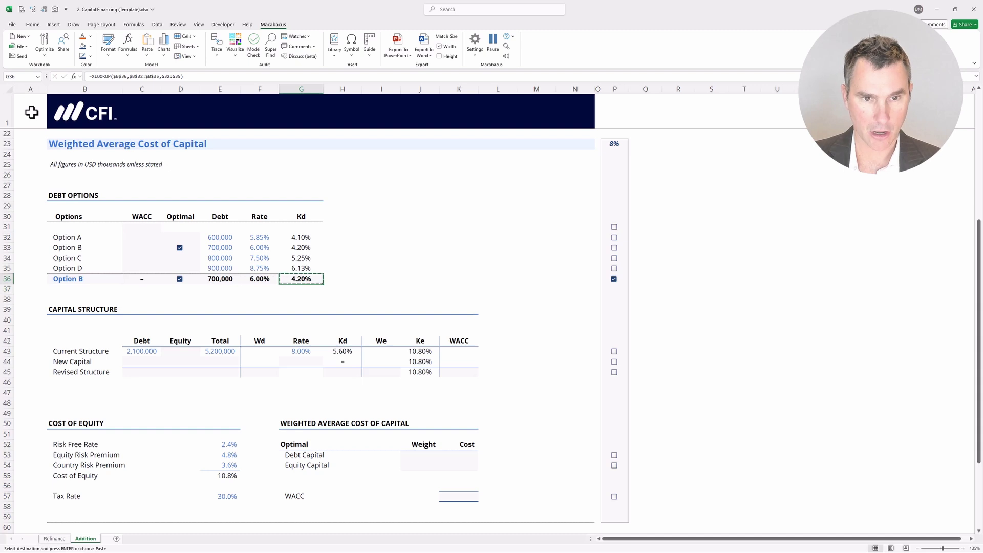
{"action": "left_click_drag", "start_coordinate": [290, 281], "coordinate": [133, 280]}
{"action": "key", "text": "alt"}
{"action": "key", "text": "e"}
{"action": "key", "text": "s"}
{"action": "key", "text": "f"}
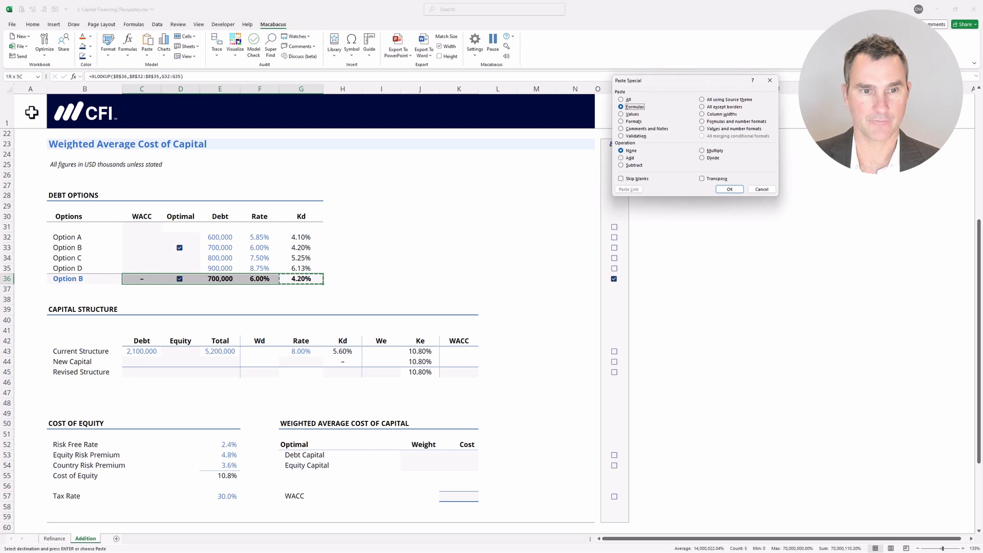
{"action": "key", "text": "Return"}
{"action": "key", "text": "Escape"}
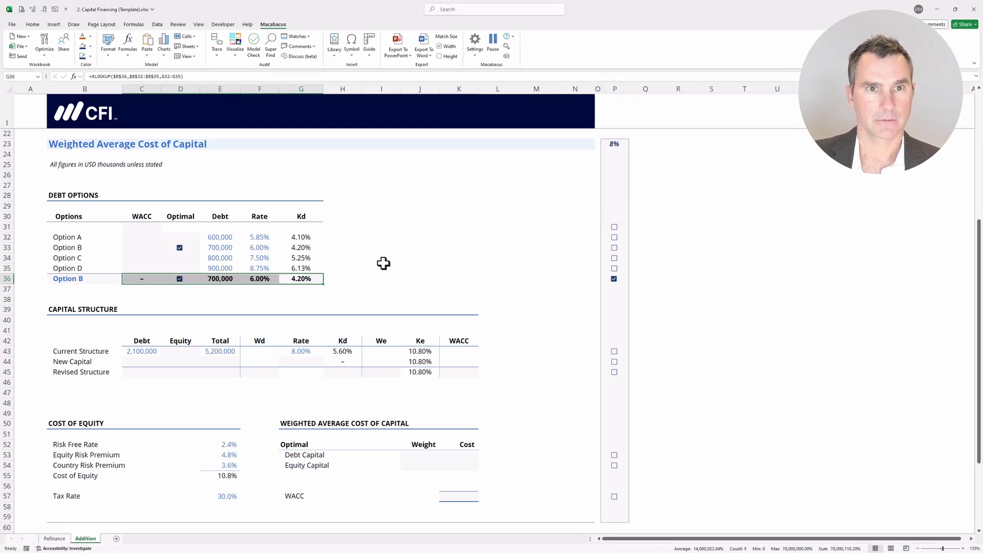
- Calculate the current structure's equity in D43 as total minus debt with =E43-C43
{"action": "key", "text": "Down"}
{"action": "key", "text": "Down"}
{"action": "key", "text": "Down"}
{"action": "key", "text": "Down"}
{"action": "key", "text": "Down"}
{"action": "key", "text": "Down"}
{"action": "key", "text": "Down"}
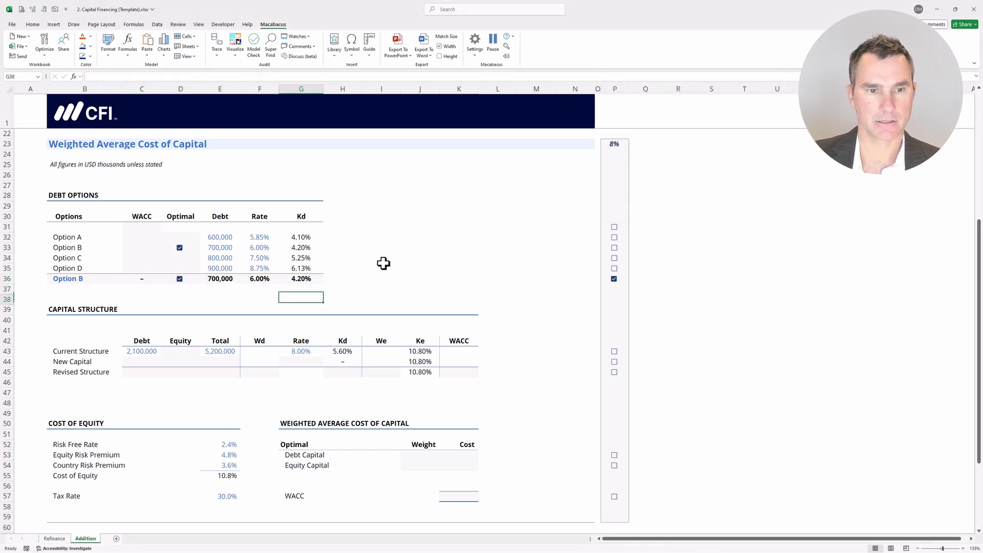
{"action": "key", "text": "Left"}
{"action": "key", "text": "Left"}
{"action": "key", "text": "Left"}
{"action": "type", "text": "="}
{"action": "key", "text": "Right"}
{"action": "type", "text": "-"}
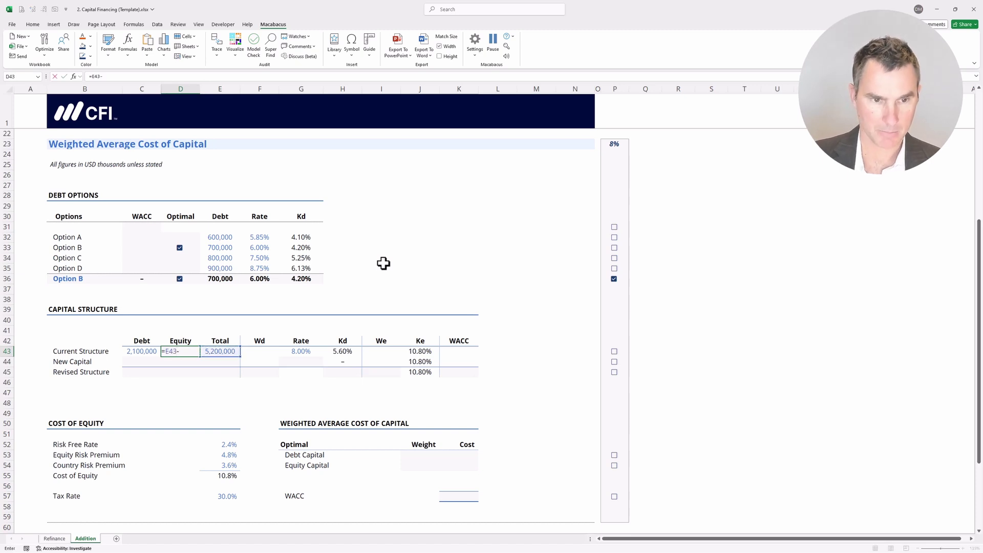
{"action": "key", "text": "Left"}
{"action": "key", "text": "Return"}
- Copy the D43 equity formula down to D45, pasting formulas only
{"action": "key", "text": "Up"}
{"action": "key", "text": "ctrl+c"}
{"action": "key", "text": "shift+Down"}
{"action": "key", "text": "shift+Down"}
{"action": "key", "text": "alt"}
{"action": "key", "text": "e"}
{"action": "key", "text": "s"}
{"action": "key", "text": "f"}
{"action": "key", "text": "Return"}
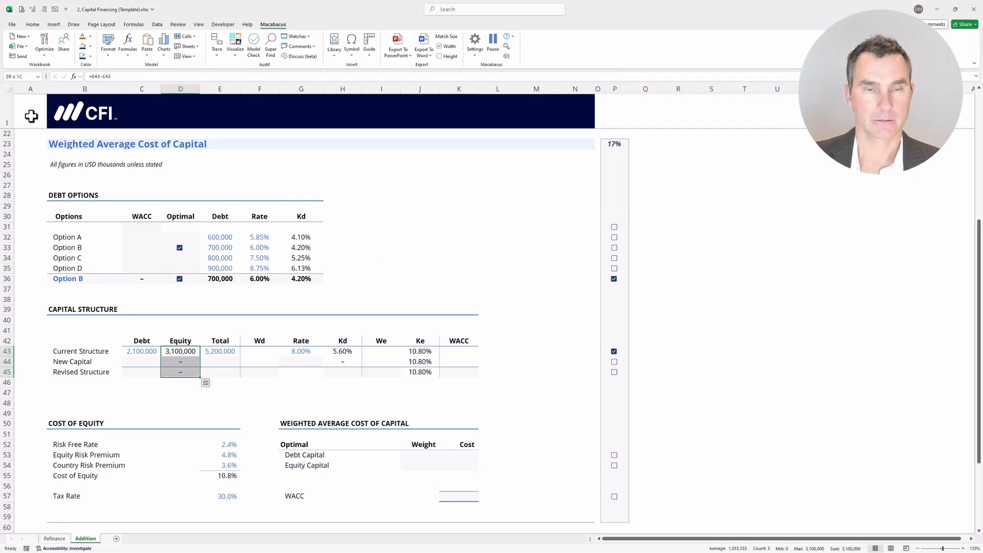
- Link the New Capital total in E44 to the project's Year 0 cash flow with the sign reversed, using =-D7
{"action": "key", "text": "Right"}
{"action": "key", "text": "Down"}
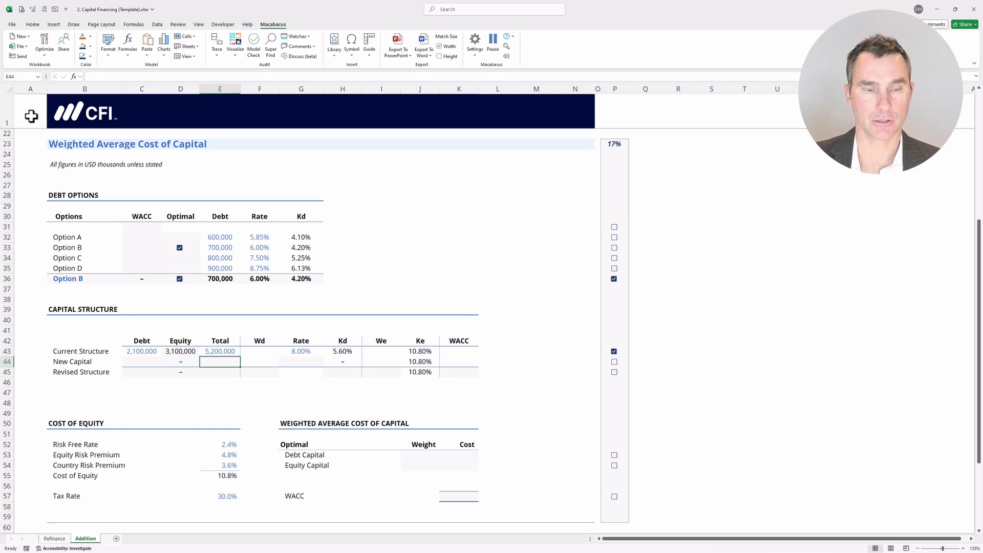
{"action": "type", "text": "=-"}
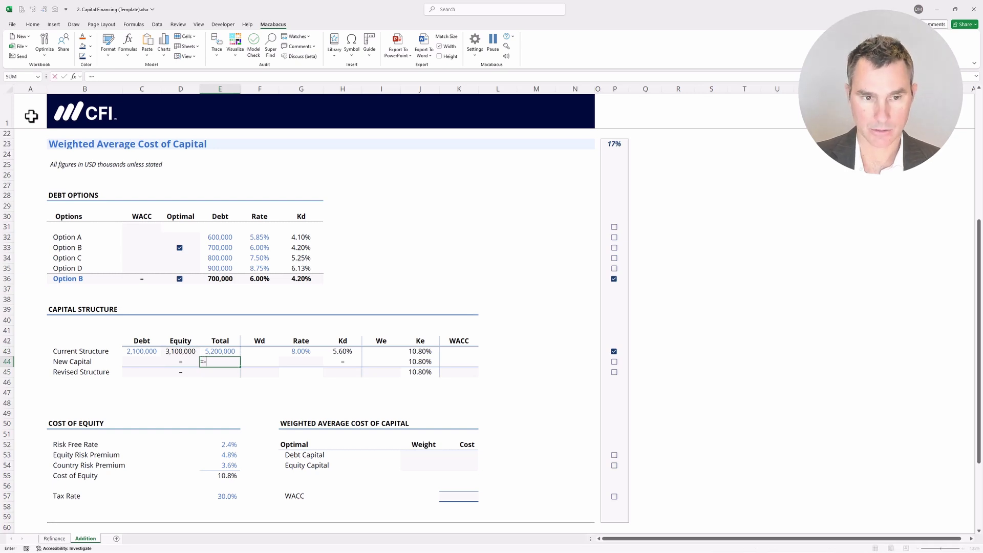
{"action": "key", "text": "ctrl+Up"}
{"action": "key", "text": "ctrl+Up"}
{"action": "key", "text": "ctrl+Up"}
{"action": "key", "text": "ctrl+Up"}
{"action": "key", "text": "ctrl+Up"}
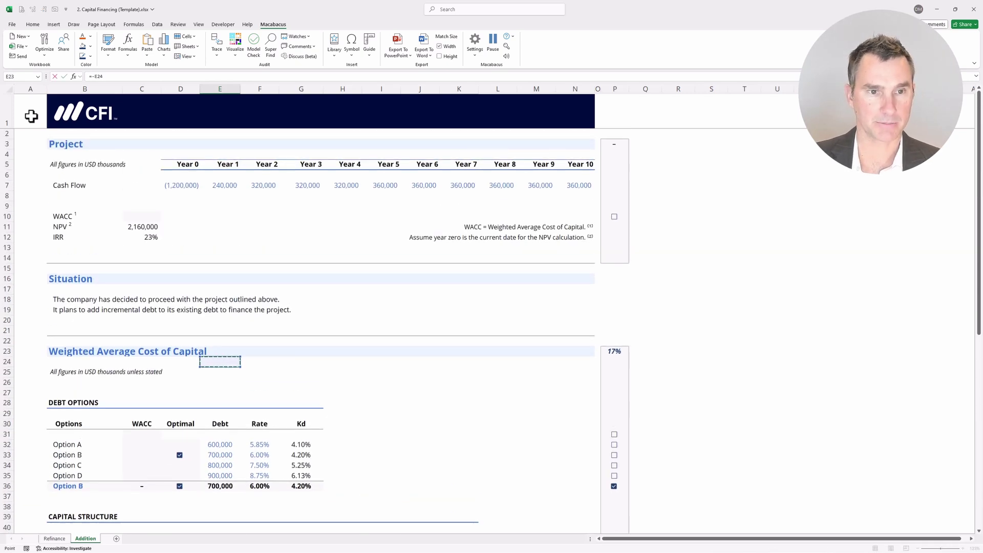
{"action": "key", "text": "Left"}
{"action": "key", "text": "ctrl+Up"}
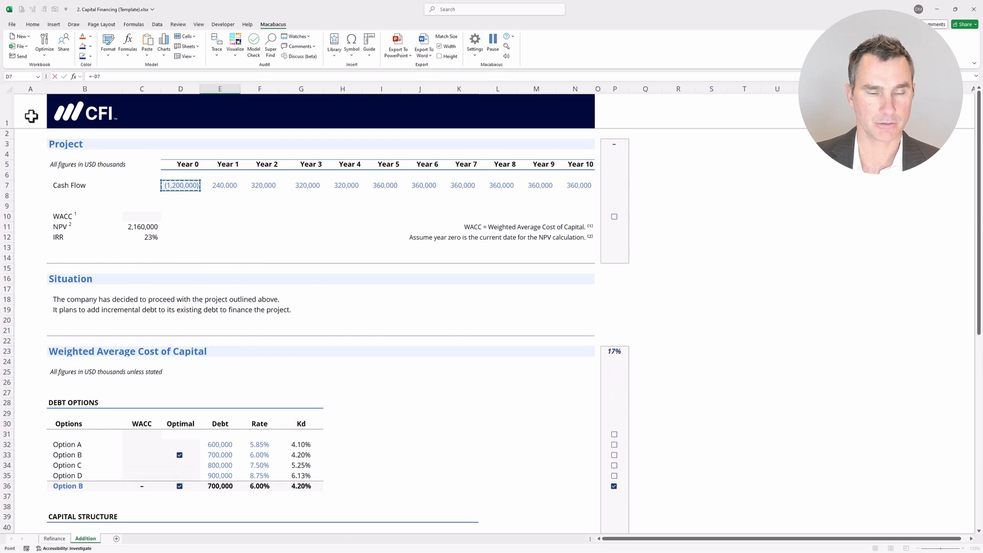
{"action": "key", "text": "Return"}
{"action": "key", "text": "Scroll_Lock"}
{"action": "key", "text": "Down"}
{"action": "key", "text": "Down"}
{"action": "key", "text": "Down"}
{"action": "key", "text": "Down"}
{"action": "key", "text": "Down"}
{"action": "key", "text": "Down"}
{"action": "key", "text": "Down"}
{"action": "key", "text": "Down"}
{"action": "key", "text": "Down"}
{"action": "key", "text": "Down"}
{"action": "key", "text": "Down"}
{"action": "key", "text": "Down"}
{"action": "key", "text": "Down"}
{"action": "key", "text": "Down"}
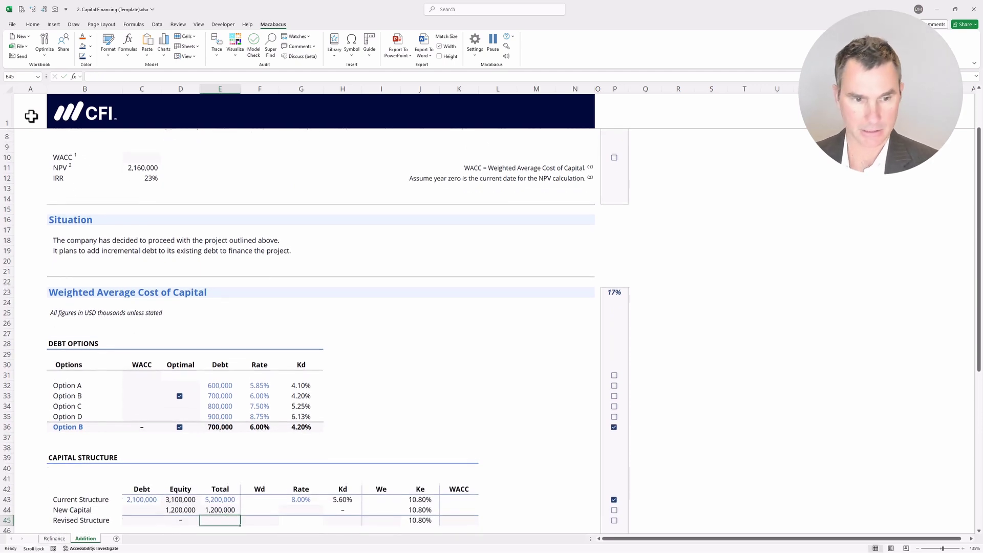
{"action": "key", "text": "Down"}
{"action": "key", "text": "Scroll_Lock"}
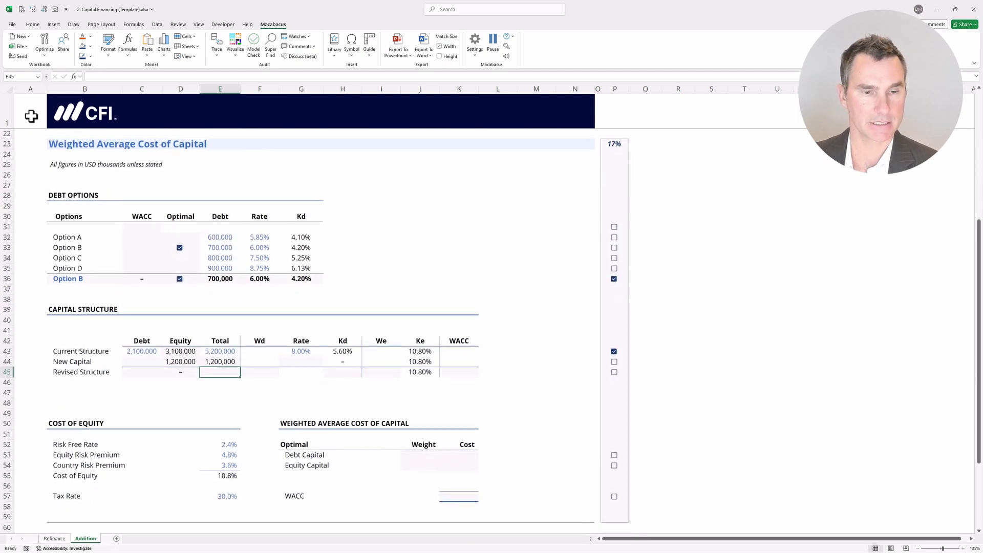
- Link the New Capital debt in C44 to the selected option's debt amount with =E36
{"action": "key", "text": "Up"}
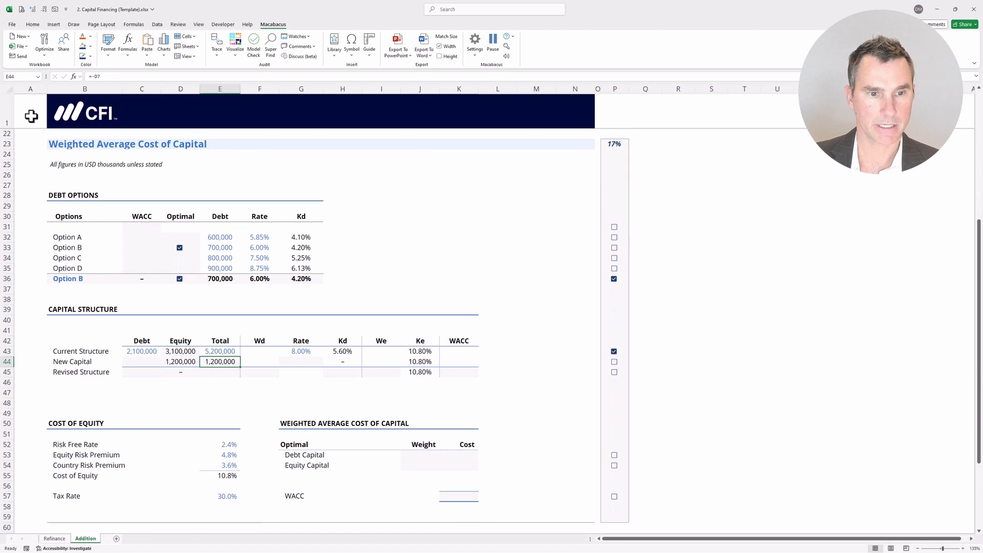
{"action": "key", "text": "Left"}
{"action": "key", "text": "Left"}
{"action": "type", "text": "="}
{"action": "key", "text": "Up"}
{"action": "key", "text": "Up"}
{"action": "key", "text": "Up"}
{"action": "key", "text": "Up"}
{"action": "key", "text": "Up"}
{"action": "key", "text": "Up"}
{"action": "key", "text": "Up"}
{"action": "key", "text": "Up"}
{"action": "key", "text": "Right"}
{"action": "key", "text": "Right"}
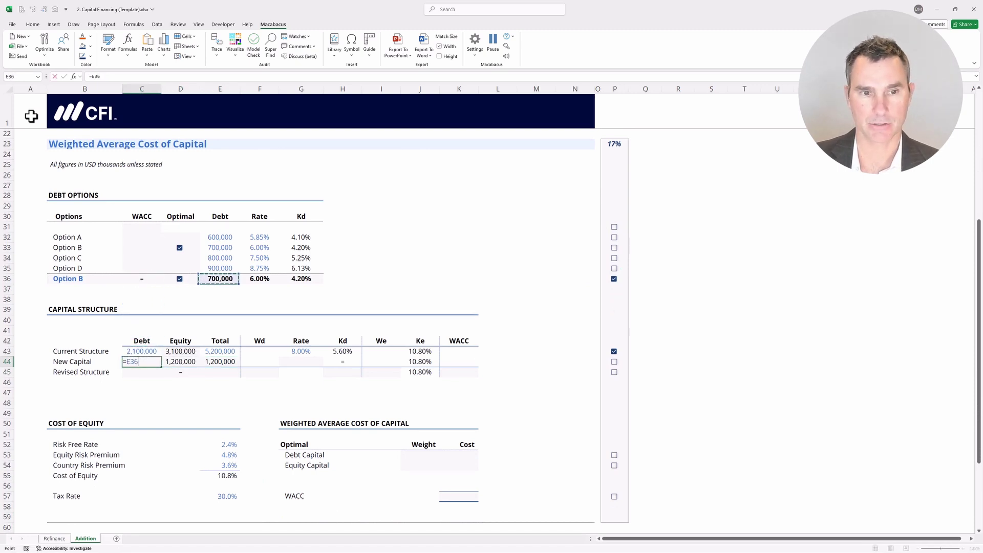
{"action": "key", "text": "Return"}
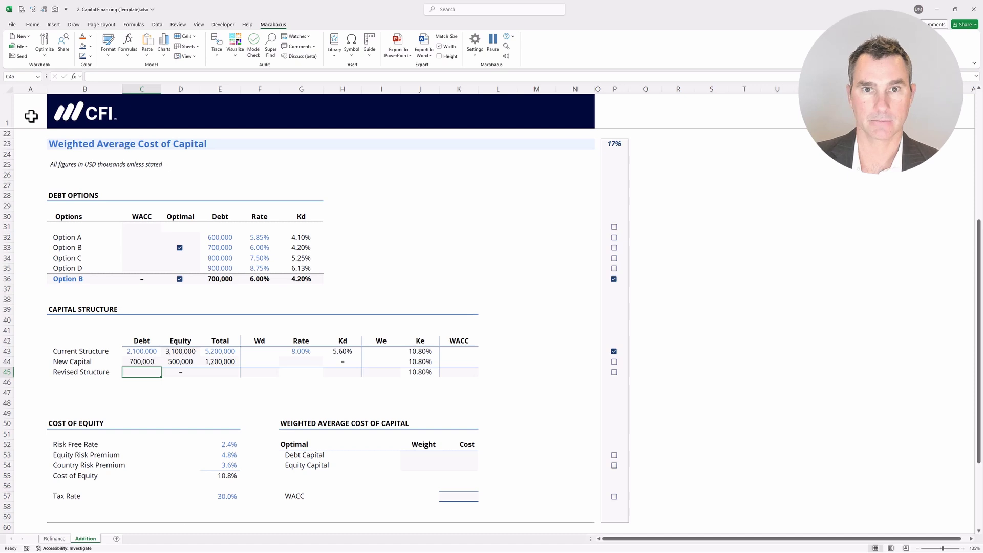
- Sum the current and new debt for the Revised Structure in C45 with =SUM(C43:C44)
{"action": "key", "text": "shift+Down"}
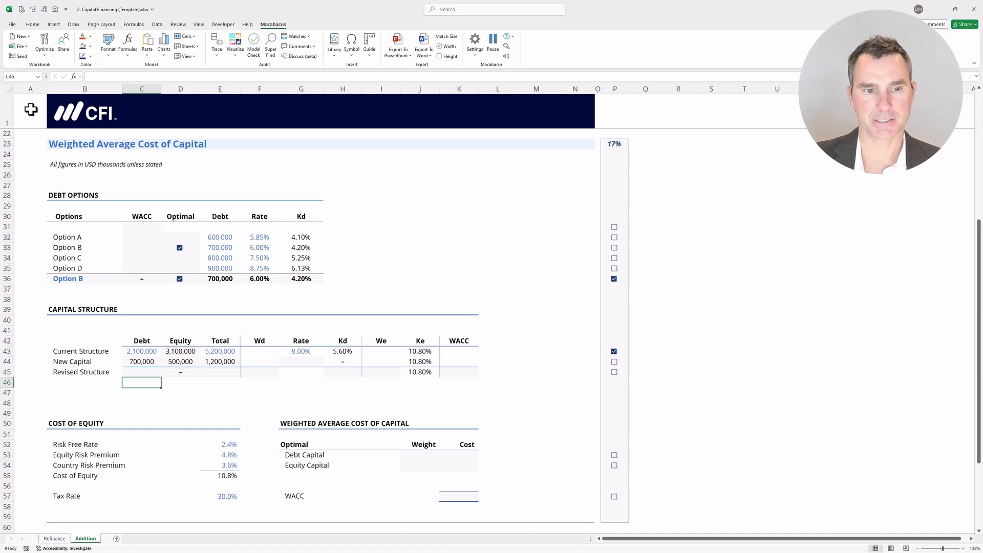
{"action": "key", "text": "shift+Up"}
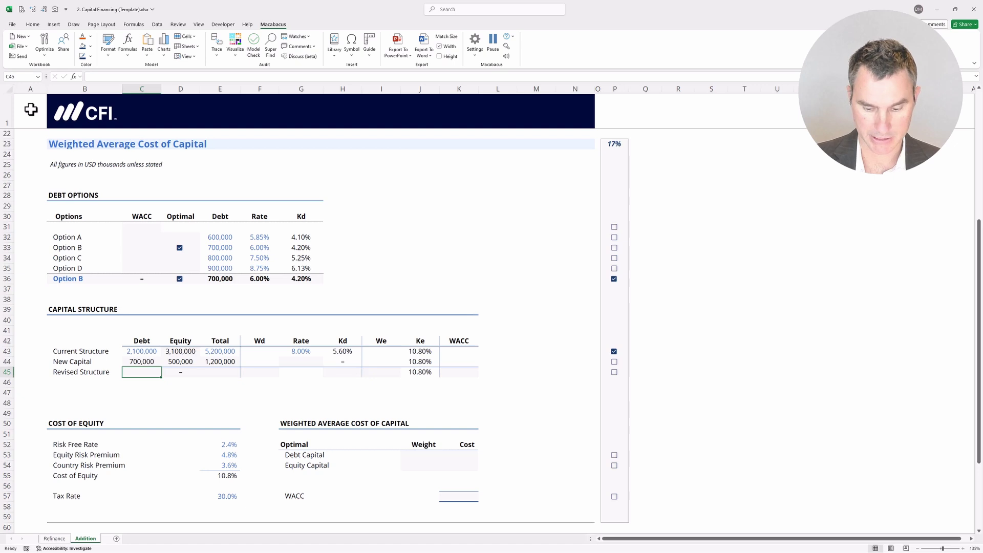
{"action": "key", "text": "alt+equal"}
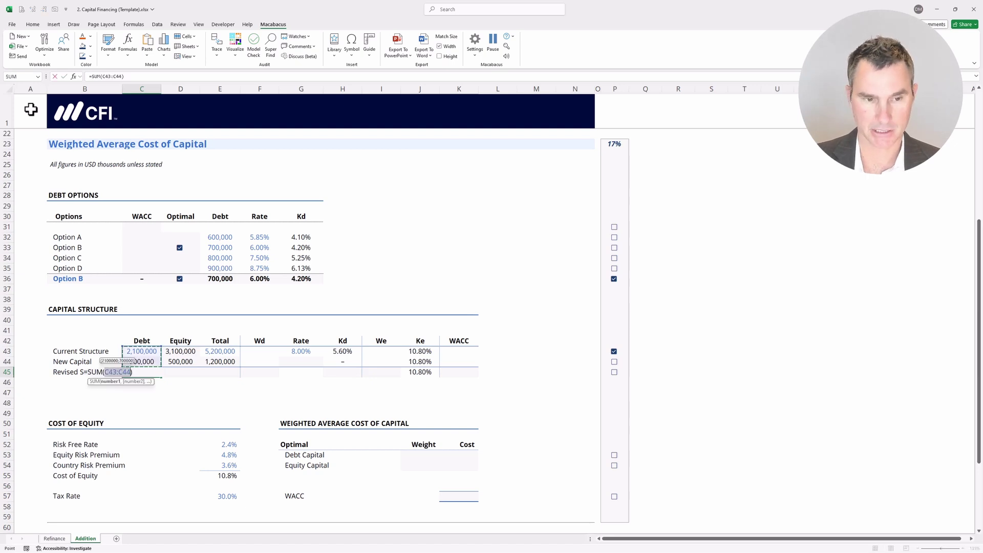
{"action": "key", "text": "Return"}
- Sum the current and new total capital for the Revised Structure in E45
{"action": "key", "text": "Up"}
{"action": "key", "text": "Right"}
{"action": "key", "text": "Right"}
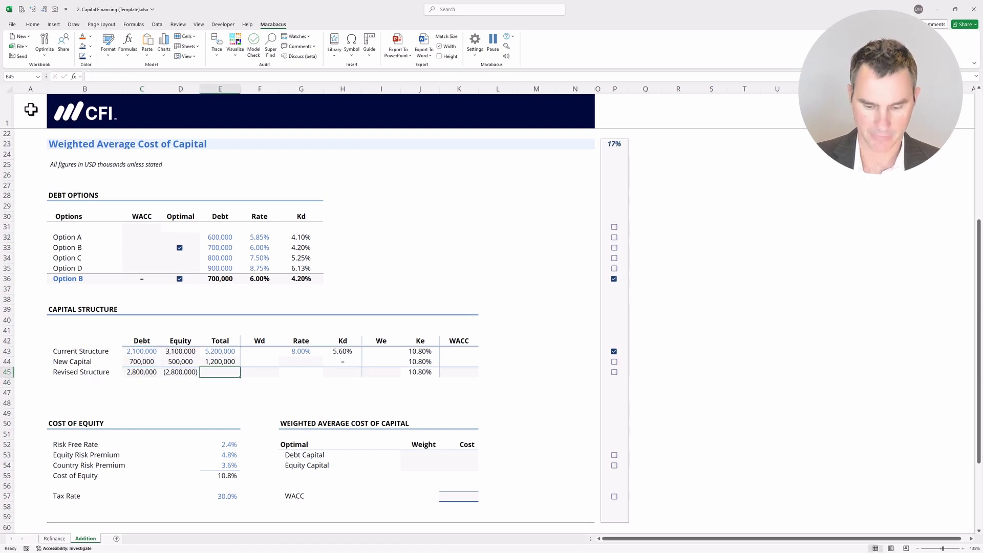
{"action": "key", "text": "alt+equal"}
{"action": "key", "text": "Return"}
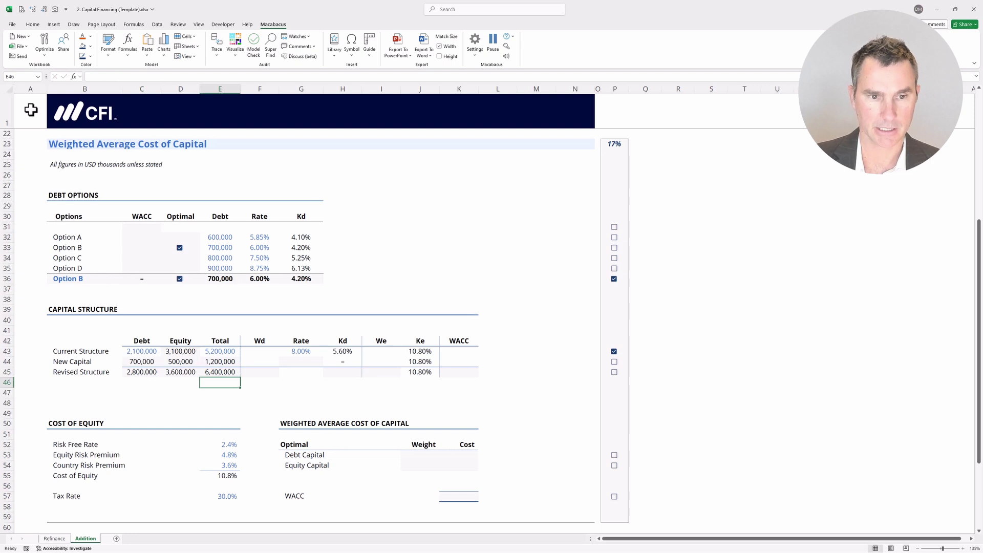
- Calculate the Revised Structure's debt weight (Wd) in F45 as debt divided by total, using =C45/E45
{"action": "key", "text": "Right"}
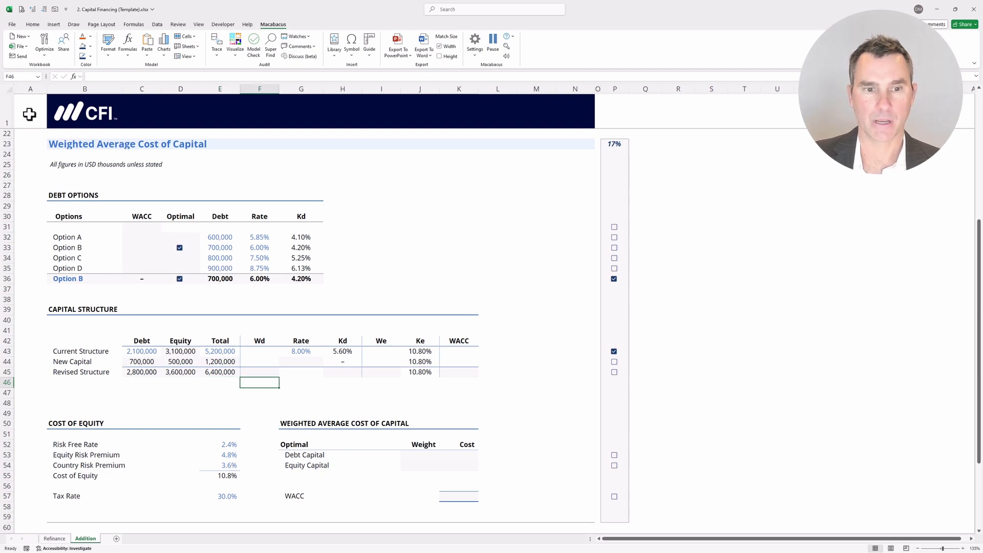
{"action": "key", "text": "Up"}
{"action": "type", "text": "="}
{"action": "key", "text": "Left"}
{"action": "key", "text": "Left"}
{"action": "key", "text": "Left"}
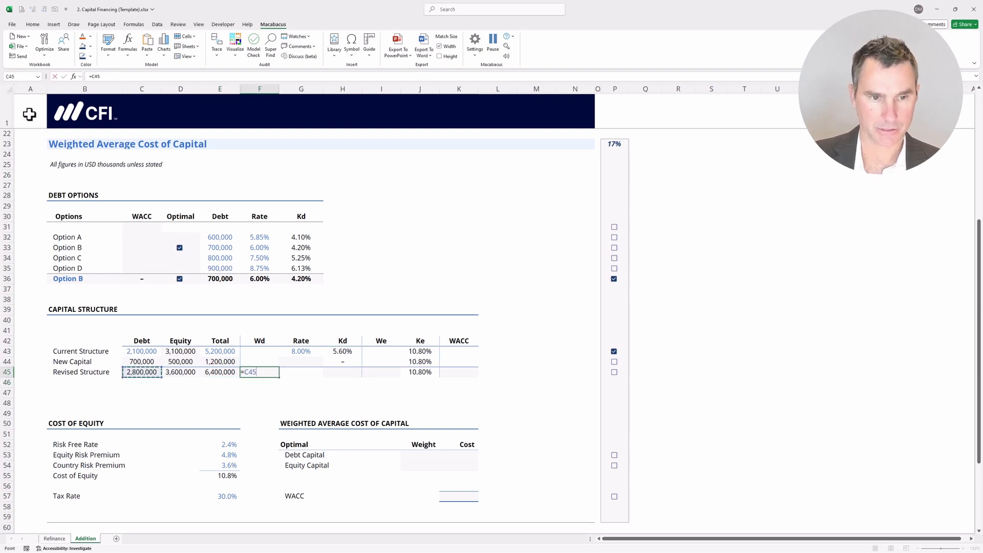
{"action": "type", "text": "/"}
{"action": "key", "text": "Left"}
{"action": "key", "text": "Return"}
- Link the New Capital rate in G44 to the selected option's rate with =F36
{"action": "key", "text": "Up"}
{"action": "key", "text": "Up"}
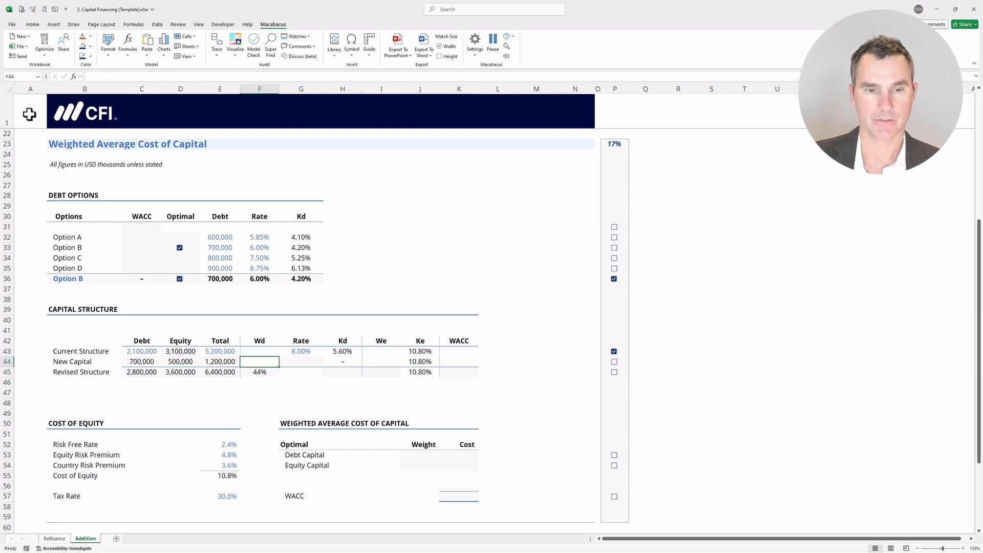
{"action": "key", "text": "Right"}
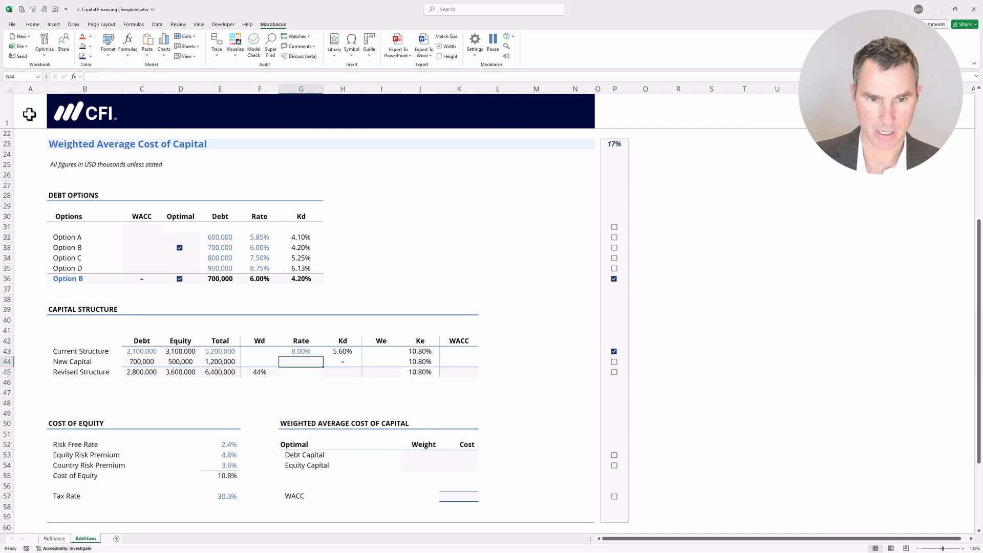
{"action": "type", "text": "="}
{"action": "key", "text": "Up"}
{"action": "key", "text": "Up"}
{"action": "key", "text": "Up"}
{"action": "key", "text": "Up"}
{"action": "key", "text": "Up"}
{"action": "key", "text": "Left"}
{"action": "key", "text": "Up"}
{"action": "key", "text": "Up"}
{"action": "key", "text": "Up"}
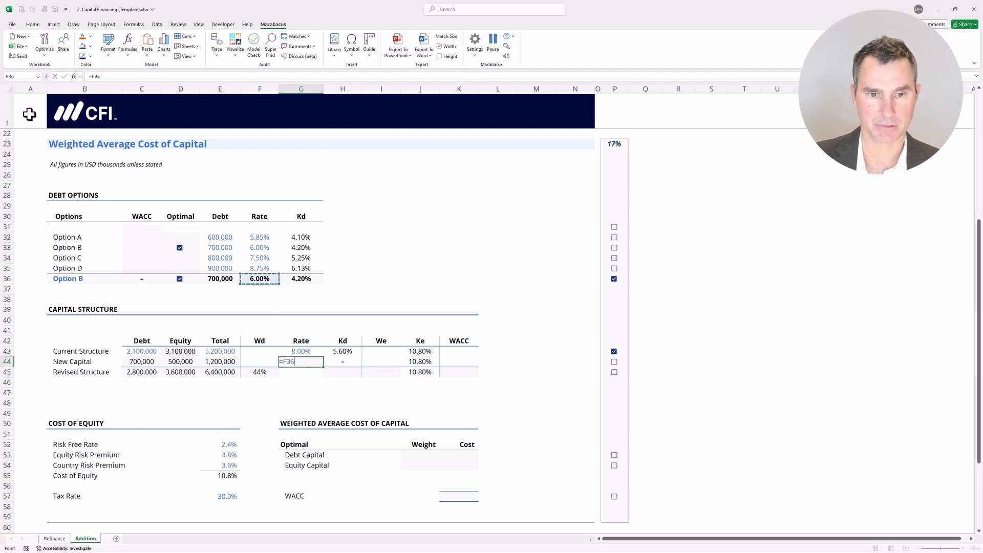
{"action": "key", "text": "Return"}
- Calculate the Revised Structure's equity weight (We) in I45 as equity divided by total, using =D45/E45
{"action": "key", "text": "Right"}
{"action": "key", "text": "shift+Down"}
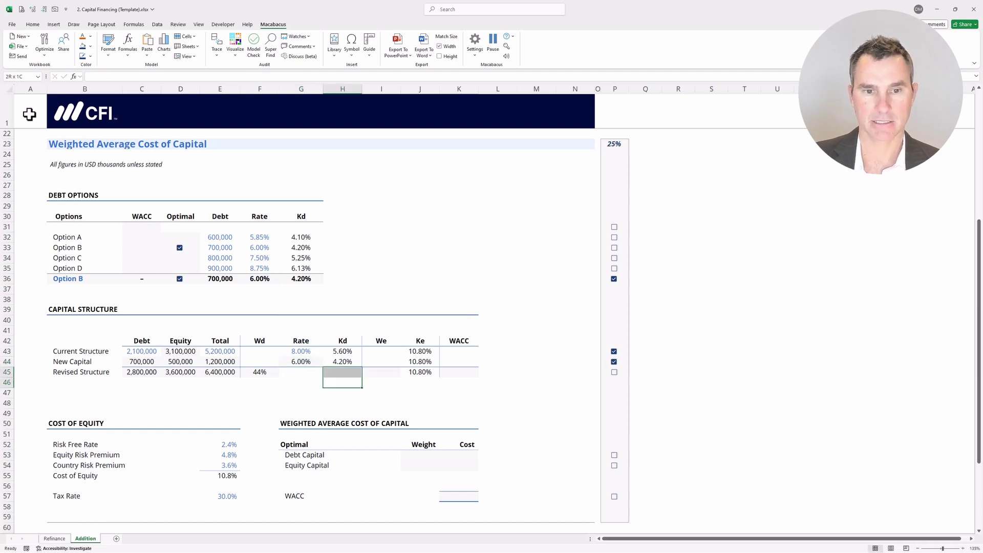
{"action": "key", "text": "Right"}
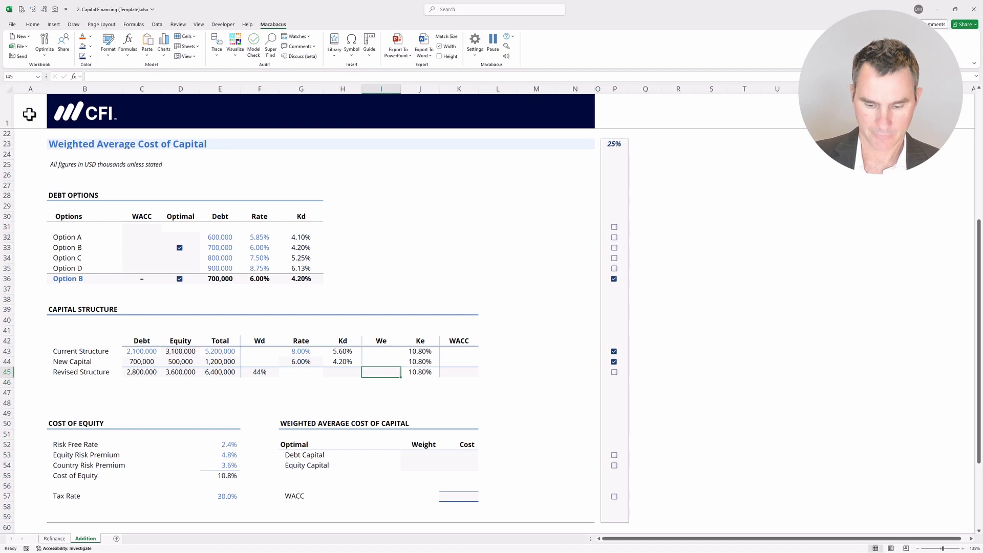
{"action": "type", "text": "="}
{"action": "key", "text": "Left"}
{"action": "key", "text": "Left"}
{"action": "key", "text": "Left"}
{"action": "key", "text": "Left"}
{"action": "key", "text": "Left"}
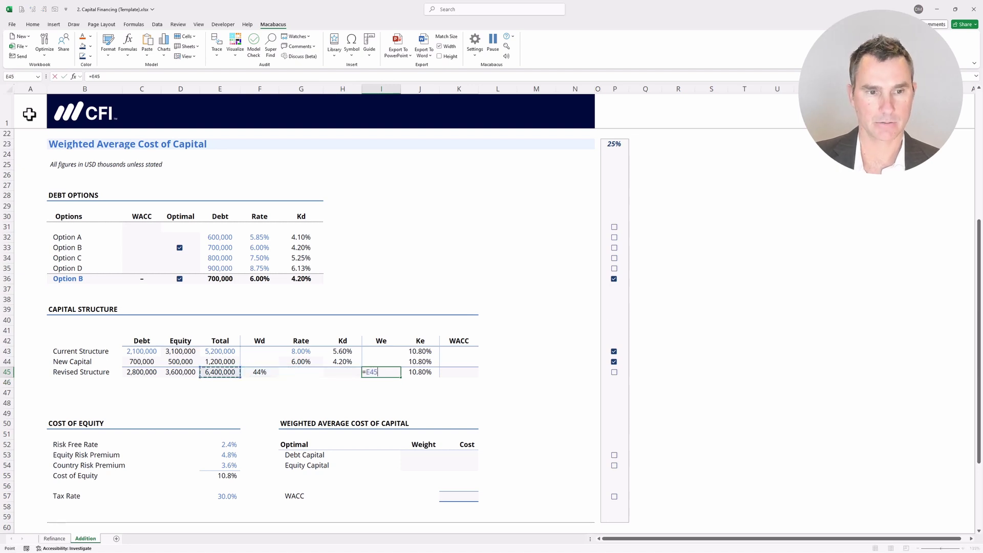
{"action": "type", "text": "/"}
{"action": "key", "text": "Left"}
{"action": "key", "text": "Left"}
{"action": "key", "text": "Left"}
{"action": "key", "text": "Left"}
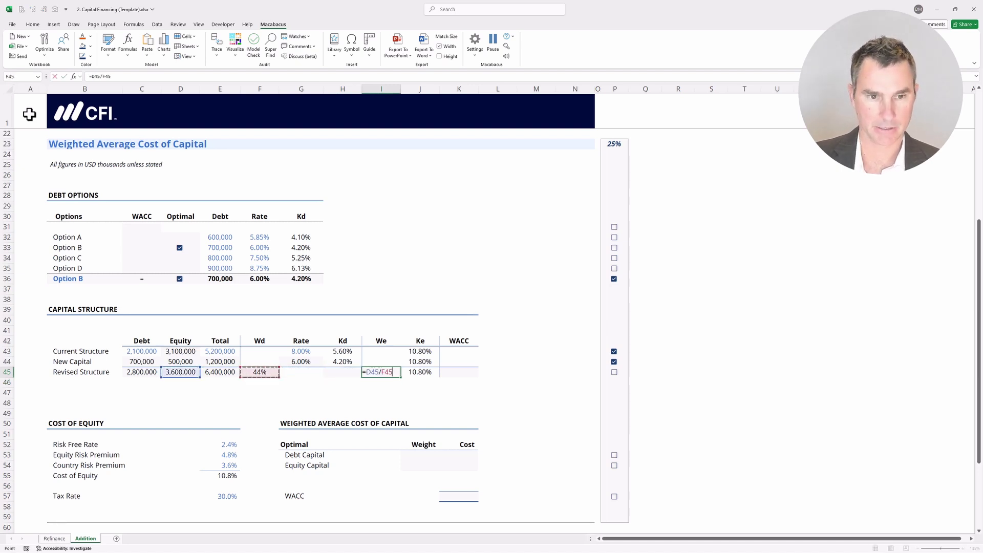
{"action": "key", "text": "Return"}
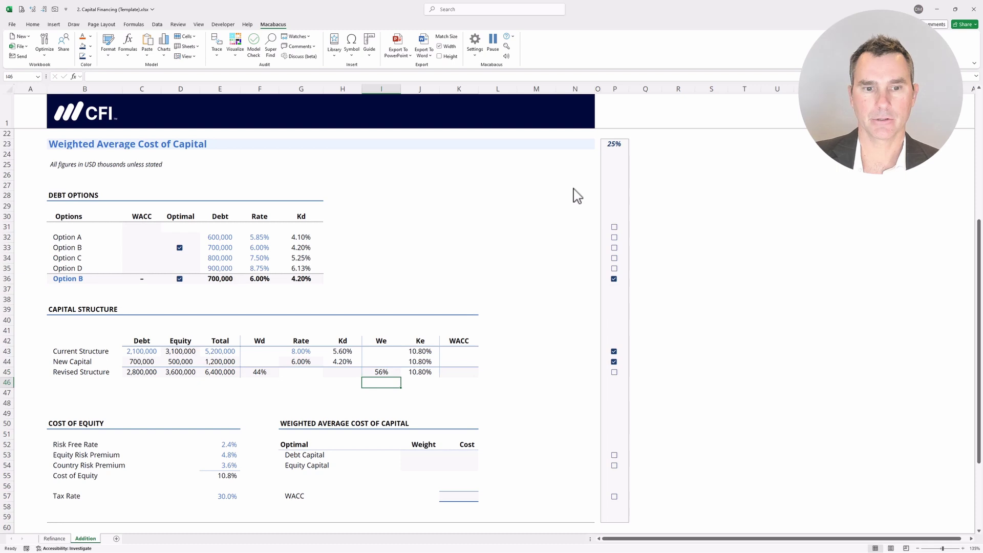
- Examine the Kd values and debt amounts of the Current Structure and New Capital rows
{"action": "key", "text": "Left"}
{"action": "key", "text": "shift+Up"}
{"action": "key", "text": "Up"}
{"action": "key", "text": "Up"}
{"action": "key", "text": "shift+Up"}
{"action": "key", "text": "Left"}
{"action": "key", "text": "Left"}
{"action": "key", "text": "Left"}
{"action": "key", "text": "Left"}
{"action": "key", "text": "Left"}
{"action": "key", "text": "Up"}
{"action": "key", "text": "shift+Down"}
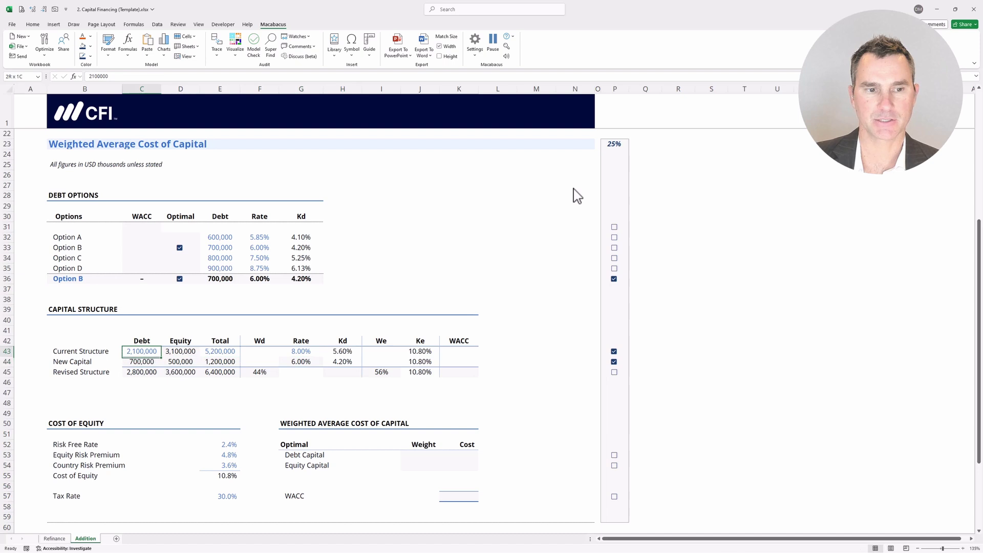
- Start the Revised Structure's cost of debt formula in H45 with the current debt's weighted cost, =(C43/C45)*H43
{"action": "key", "text": "Down"}
{"action": "key", "text": "Down"}
{"action": "key", "text": "Right"}
{"action": "key", "text": "Right"}
{"action": "key", "text": "Right"}
{"action": "key", "text": "Right"}
{"action": "key", "text": "Right"}
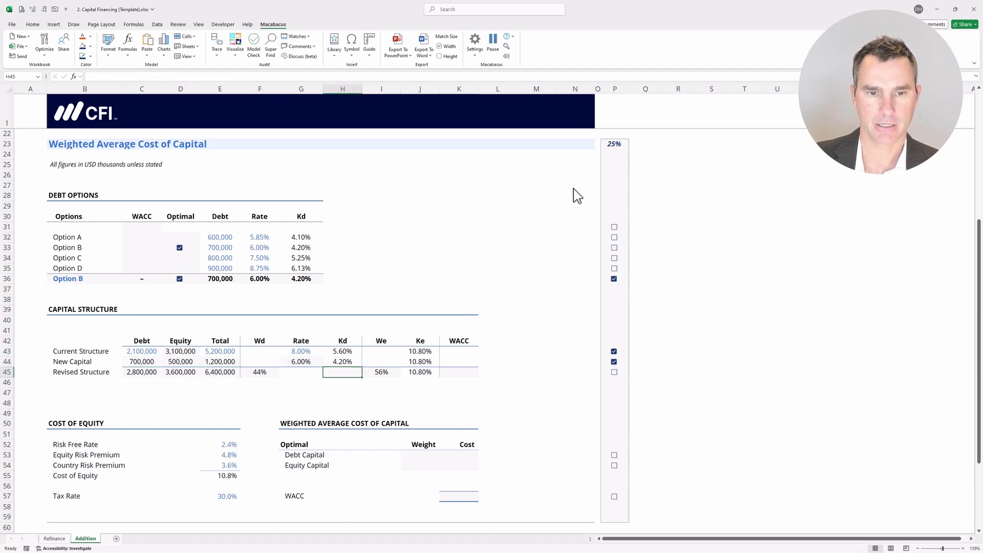
{"action": "type", "text": "="}
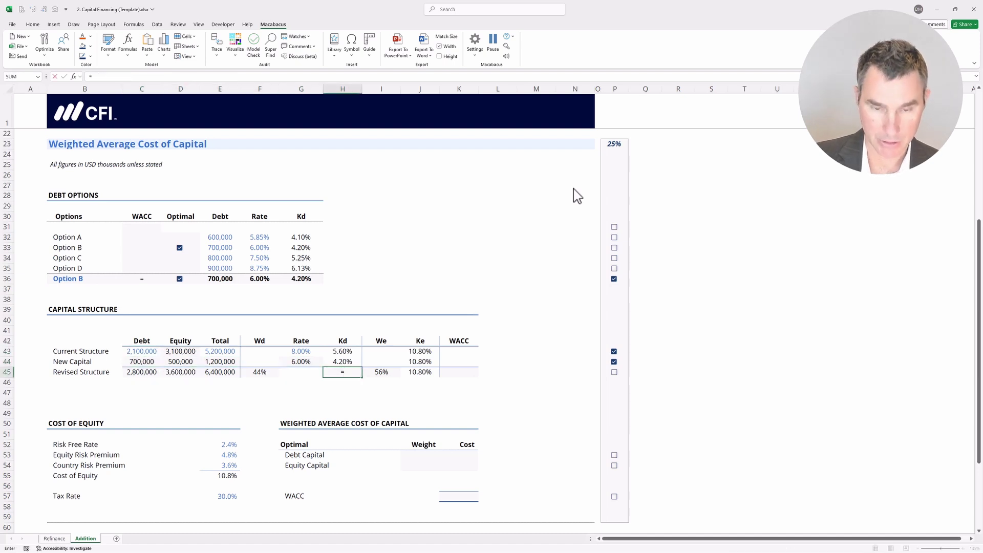
{"action": "type", "text": "("}
{"action": "key", "text": "Up"}
{"action": "key", "text": "Up"}
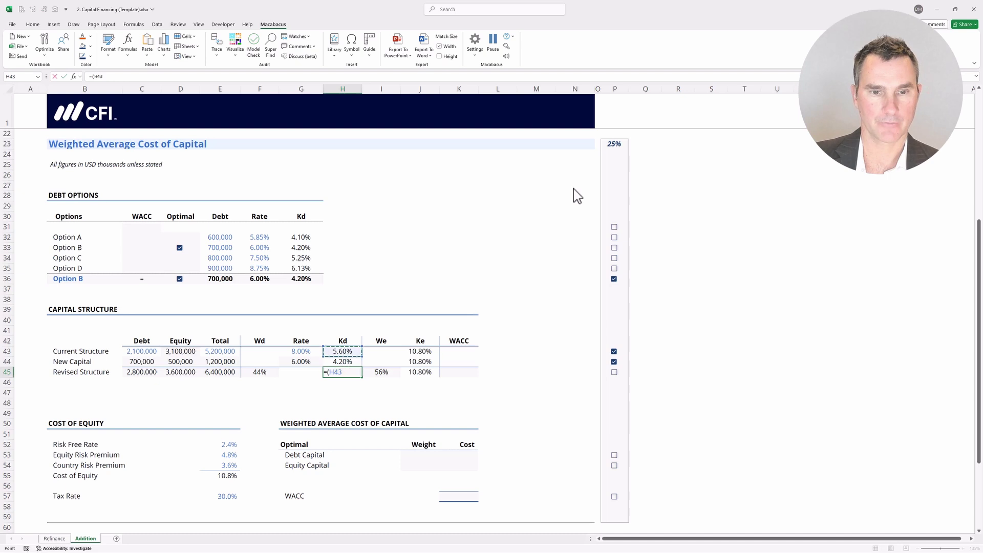
{"action": "key", "text": "Left"}
{"action": "key", "text": "Left"}
{"action": "key", "text": "Left"}
{"action": "key", "text": "Left"}
{"action": "key", "text": "Left"}
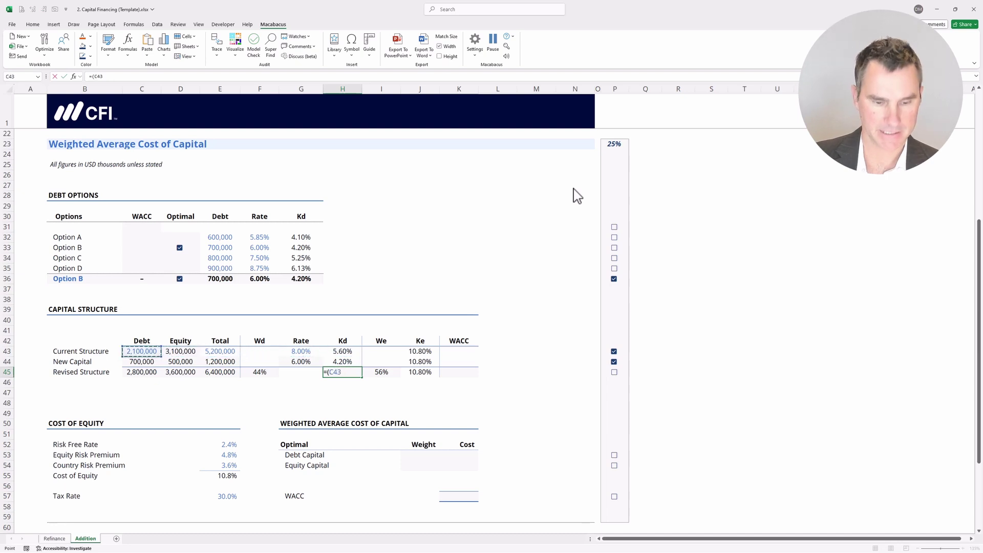
{"action": "type", "text": "/"}
{"action": "key", "text": "Left"}
{"action": "key", "text": "Left"}
{"action": "key", "text": "Left"}
{"action": "key", "text": "Left"}
{"action": "key", "text": "Left"}
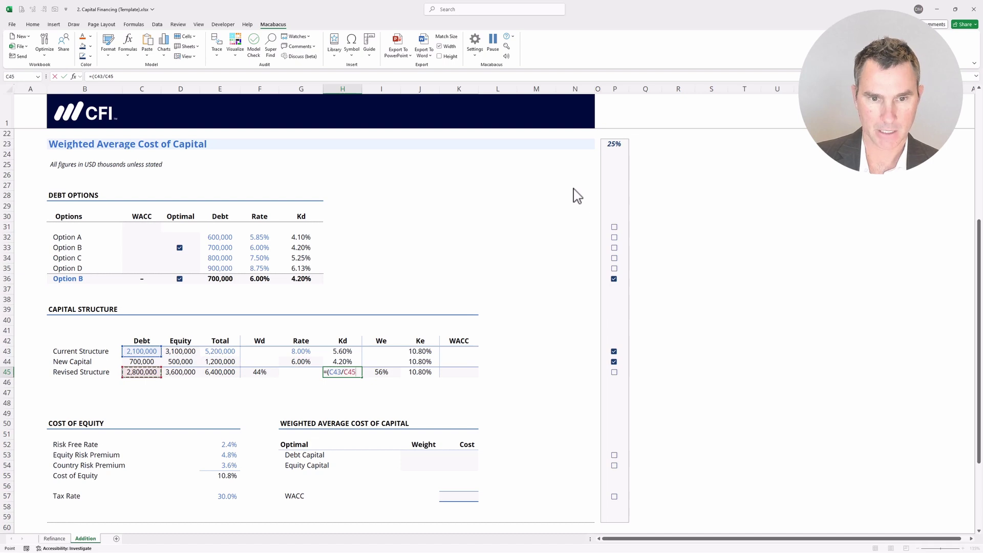
{"action": "type", "text": ")*"}
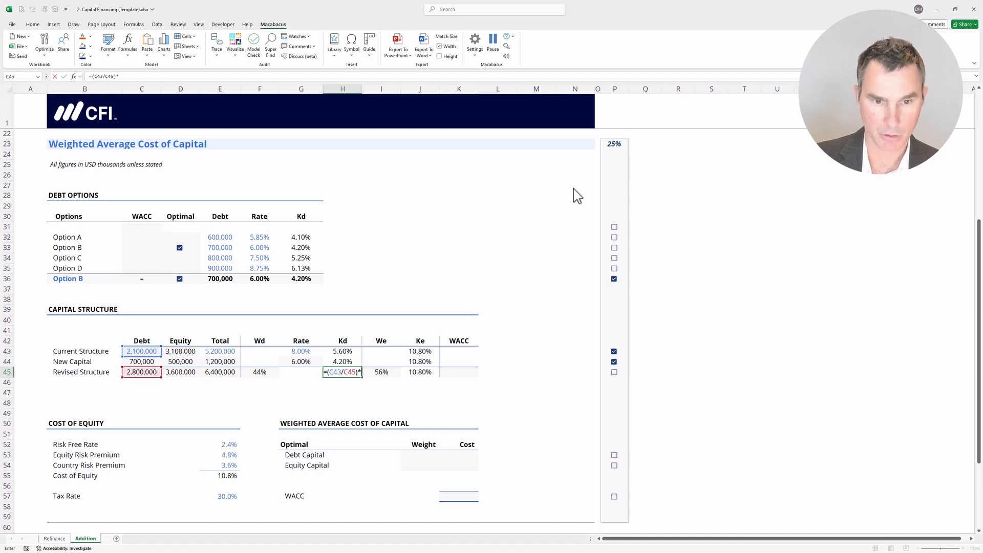
{"action": "key", "text": "Up"}
{"action": "key", "text": "Up"}
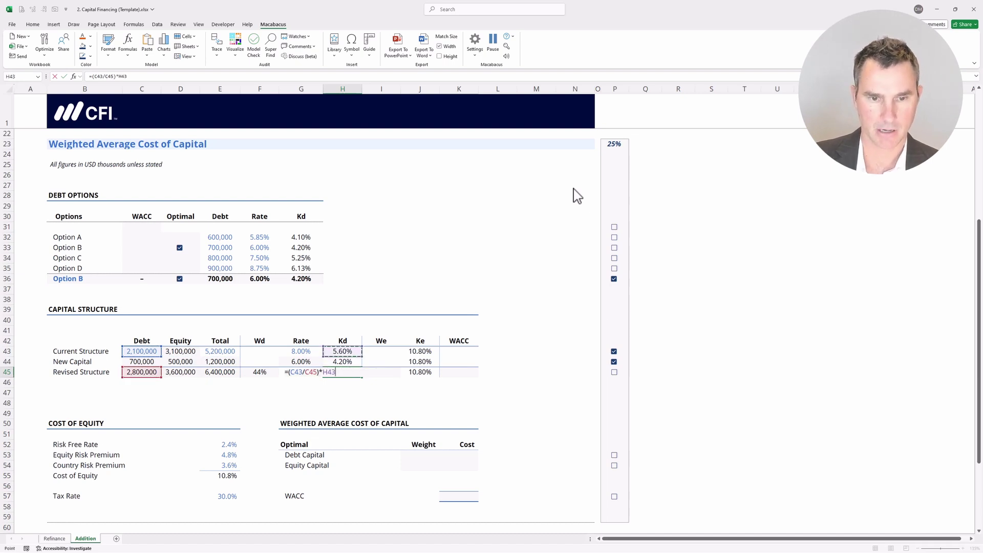
- Complete the Revised Structure's cost of debt formula in H45 by adding the new debt's weighted cost, +(C44/C45)*H44
{"action": "type", "text": "+"}
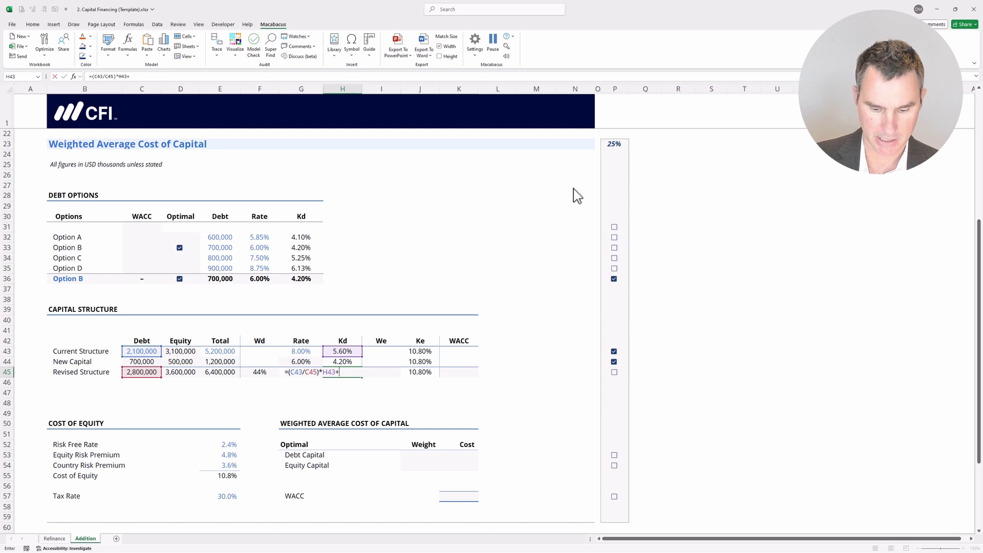
{"action": "type", "text": "("}
{"action": "key", "text": "Up"}
{"action": "key", "text": "Left"}
{"action": "key", "text": "Left"}
{"action": "key", "text": "Left"}
{"action": "key", "text": "Left"}
{"action": "key", "text": "Left"}
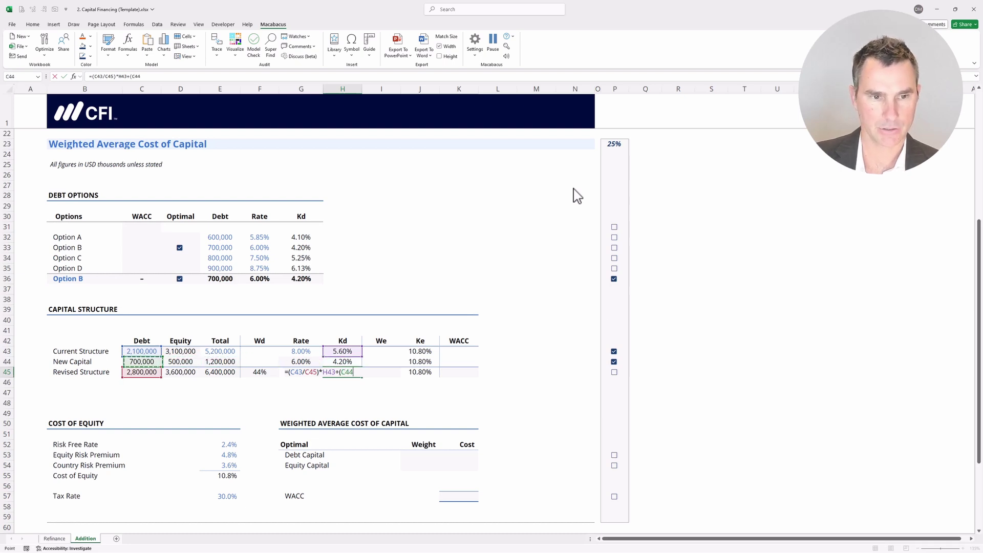
{"action": "type", "text": "/"}
{"action": "key", "text": "Left"}
{"action": "key", "text": "Left"}
{"action": "key", "text": "Left"}
{"action": "key", "text": "Left"}
{"action": "key", "text": "Left"}
{"action": "type", "text": ")"}
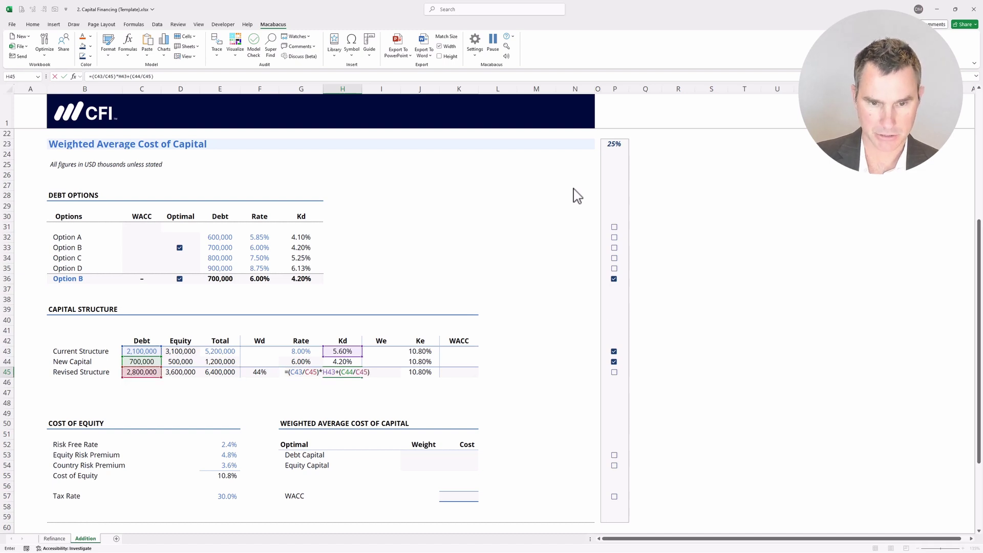
{"action": "key", "text": "Up"}
{"action": "key", "text": "Return"}
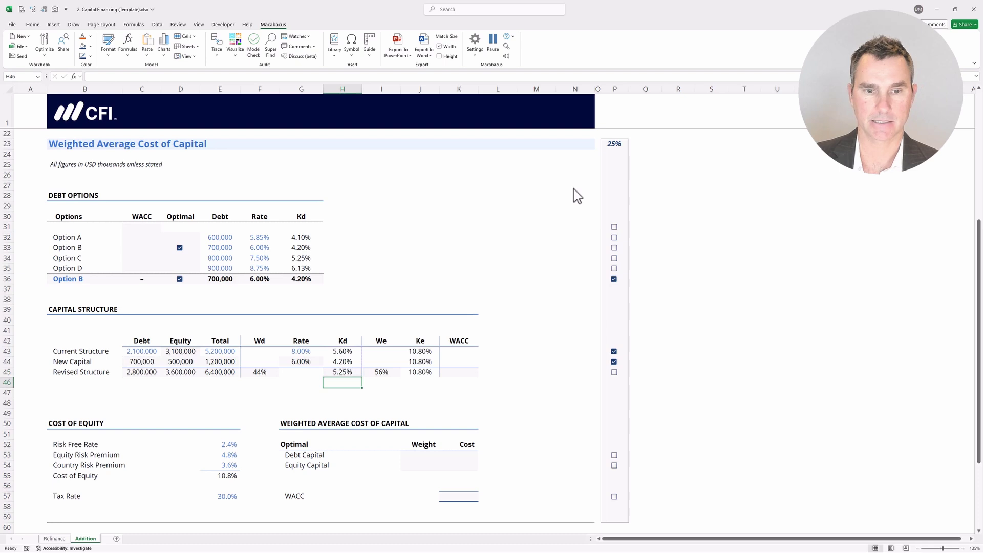
- Calculate the Revised Structure's WACC in K45 from the debt and equity weights and costs, using =F45*H45+I45*J45
{"action": "key", "text": "Right"}
{"action": "key", "text": "Right"}
{"action": "key", "text": "Right"}
{"action": "key", "text": "Up"}
{"action": "type", "text": "="}
{"action": "key", "text": "Left"}
{"action": "key", "text": "Left"}
{"action": "key", "text": "Left"}
{"action": "key", "text": "Left"}
{"action": "key", "text": "Left"}
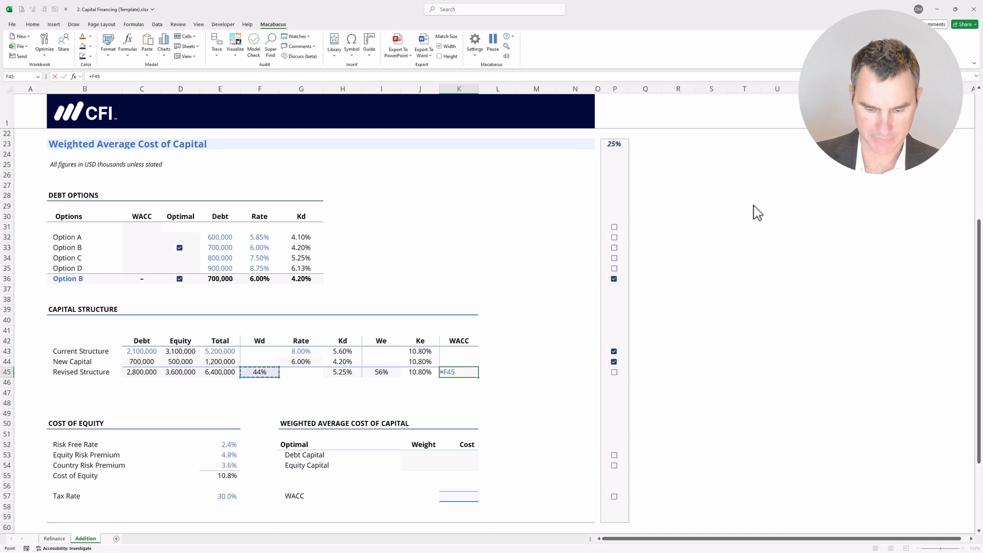
{"action": "type", "text": "*"}
{"action": "key", "text": "Left"}
{"action": "key", "text": "Left"}
{"action": "key", "text": "Left"}
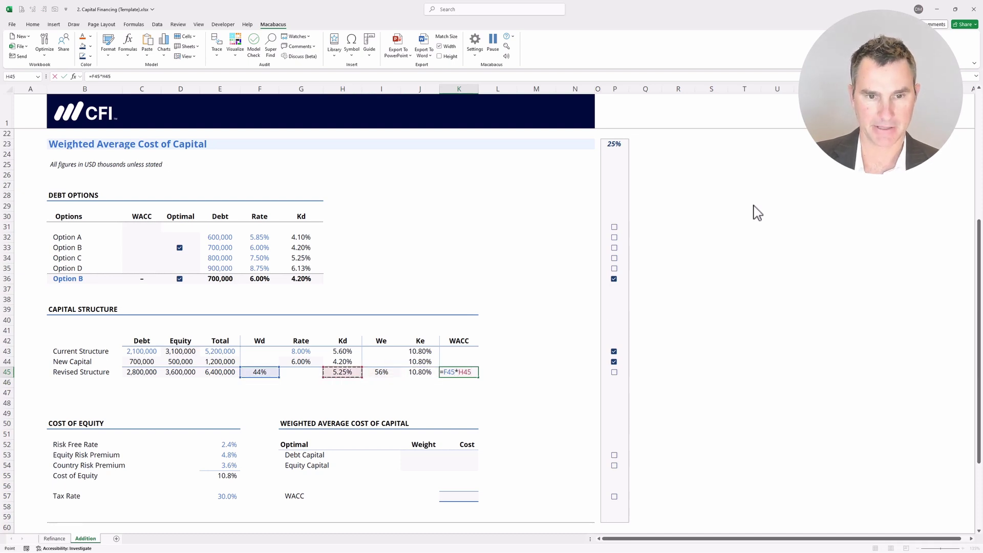
{"action": "type", "text": "+"}
{"action": "key", "text": "Left"}
{"action": "key", "text": "Left"}
{"action": "type", "text": "*"}
{"action": "key", "text": "Left"}
{"action": "key", "text": "Return"}
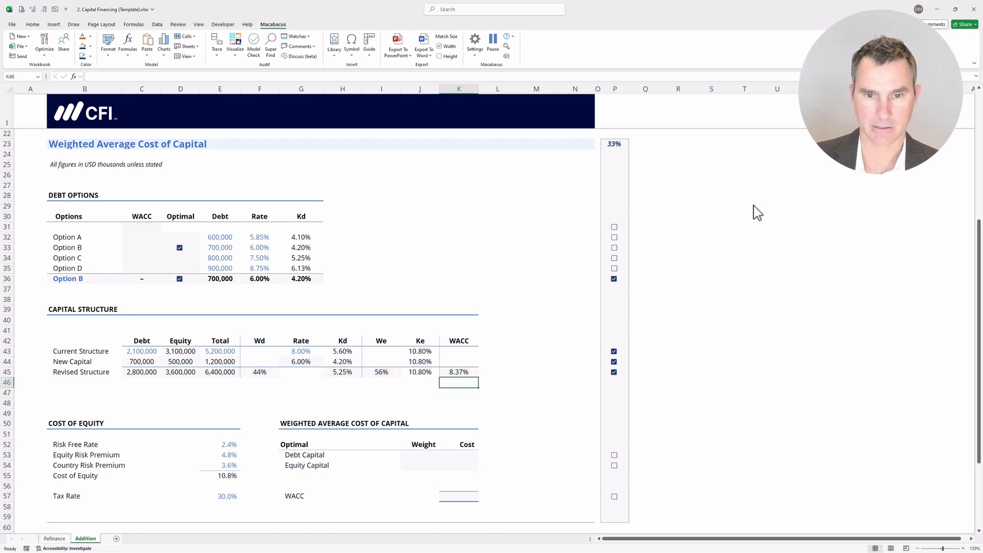
- Link the optimal Debt Capital weight in J53 to the Revised Structure's Wd with =F45
{"action": "key", "text": "Down"}
{"action": "key", "text": "Down"}
{"action": "key", "text": "Down"}
{"action": "key", "text": "Down"}
{"action": "key", "text": "Down"}
{"action": "key", "text": "Down"}
{"action": "key", "text": "Down"}
{"action": "key", "text": "Left"}
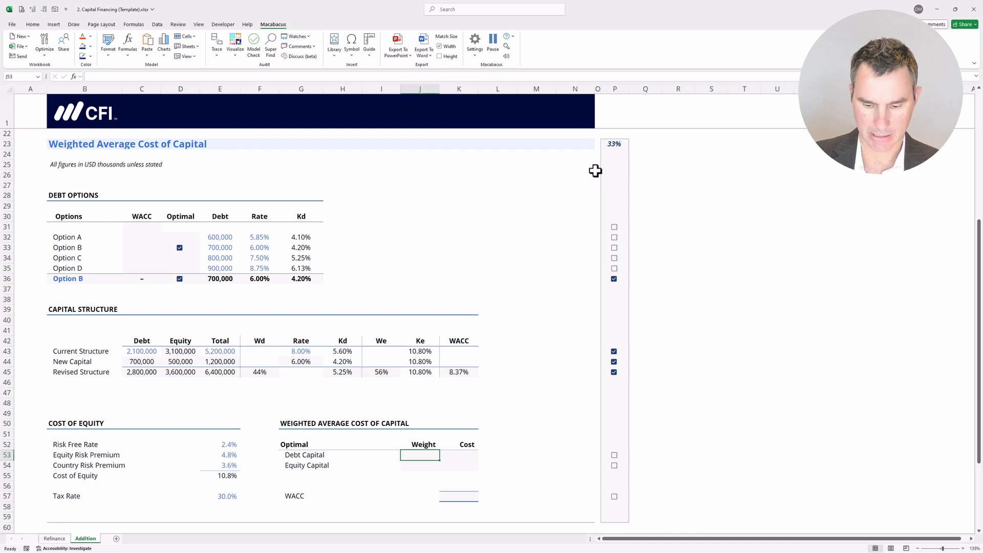
{"action": "type", "text": "="}
{"action": "key", "text": "Up"}
{"action": "key", "text": "Up"}
{"action": "key", "text": "Up"}
{"action": "key", "text": "Left"}
{"action": "key", "text": "Left"}
{"action": "key", "text": "Left"}
{"action": "key", "text": "Up"}
{"action": "key", "text": "Up"}
{"action": "key", "text": "Up"}
{"action": "key", "text": "Left"}
{"action": "key", "text": "Up"}
{"action": "key", "text": "Up"}
{"action": "key", "text": "Return"}
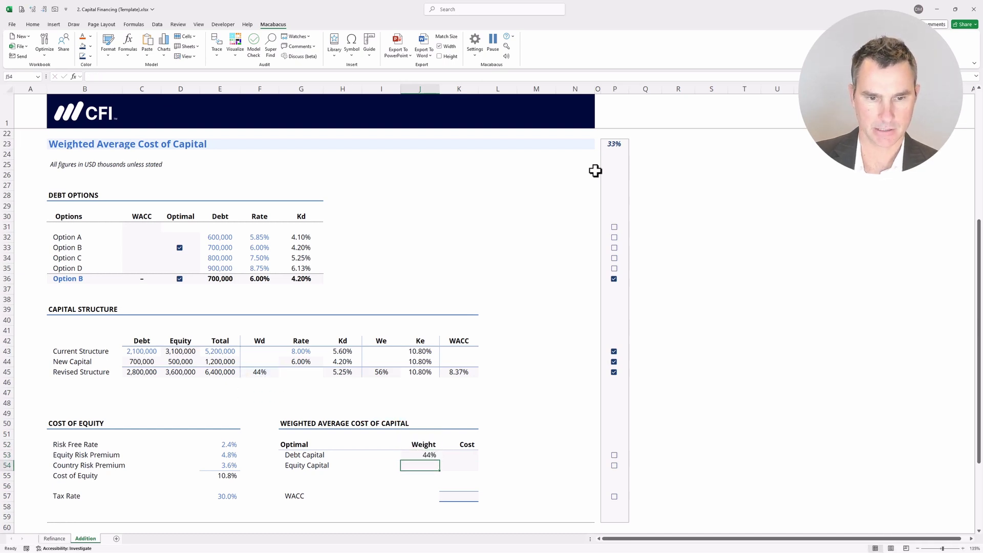
- Link the optimal Equity Capital weight in J54 to the Revised Structure's We with =I45
{"action": "type", "text": "="}
{"action": "key", "text": "Up"}
{"action": "key", "text": "Up"}
{"action": "key", "text": "Up"}
{"action": "key", "text": "Up"}
{"action": "key", "text": "Left"}
{"action": "key", "text": "Up"}
{"action": "key", "text": "Up"}
{"action": "key", "text": "Up"}
{"action": "key", "text": "Up"}
{"action": "key", "text": "Up"}
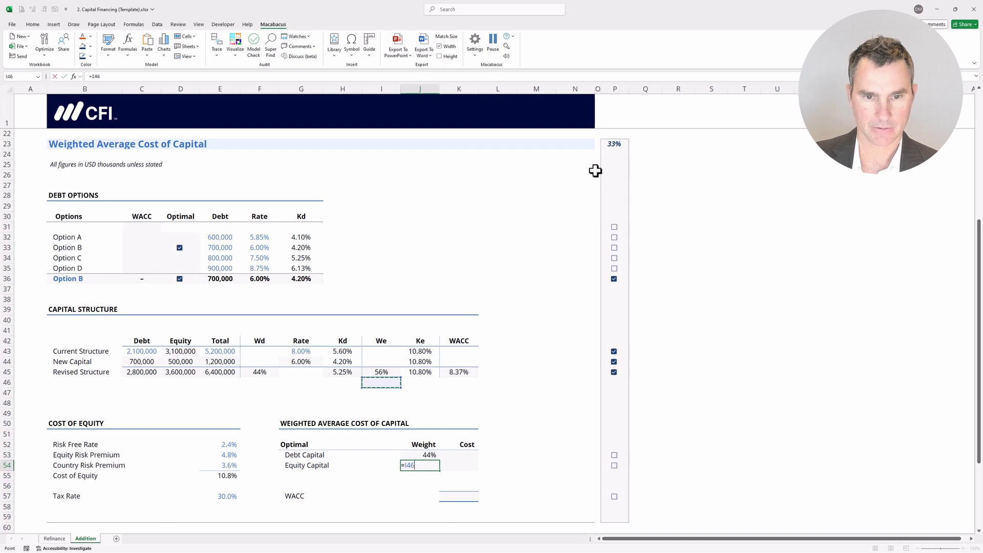
{"action": "key", "text": "Return"}
- Link the Debt Capital cost in K53 to the Revised Structure's Kd with =H45
{"action": "key", "text": "Up"}
{"action": "key", "text": "Up"}
{"action": "key", "text": "shift+Down"}
{"action": "key", "text": "Right"}
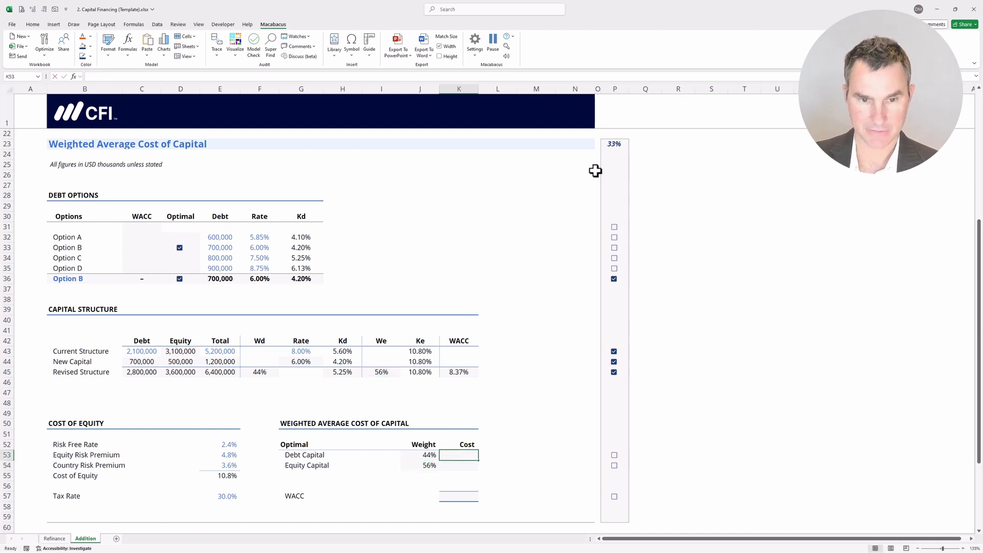
{"action": "type", "text": "="}
{"action": "key", "text": "Up"}
{"action": "key", "text": "Up"}
{"action": "key", "text": "Up"}
{"action": "key", "text": "Up"}
{"action": "key", "text": "Up"}
{"action": "key", "text": "Up"}
{"action": "key", "text": "Up"}
{"action": "key", "text": "Left"}
{"action": "key", "text": "Left"}
{"action": "key", "text": "Left"}
{"action": "key", "text": "Up"}
{"action": "key", "text": "Return"}
- Link the Equity Capital cost in K54 to the Revised Structure's Ke with =J45
{"action": "type", "text": "="}
{"action": "key", "text": "Up"}
{"action": "key", "text": "Up"}
{"action": "key", "text": "Up"}
{"action": "key", "text": "Up"}
{"action": "key", "text": "Up"}
{"action": "key", "text": "Up"}
{"action": "key", "text": "Up"}
{"action": "key", "text": "Up"}
{"action": "key", "text": "Left"}
{"action": "key", "text": "Up"}
{"action": "key", "text": "Return"}
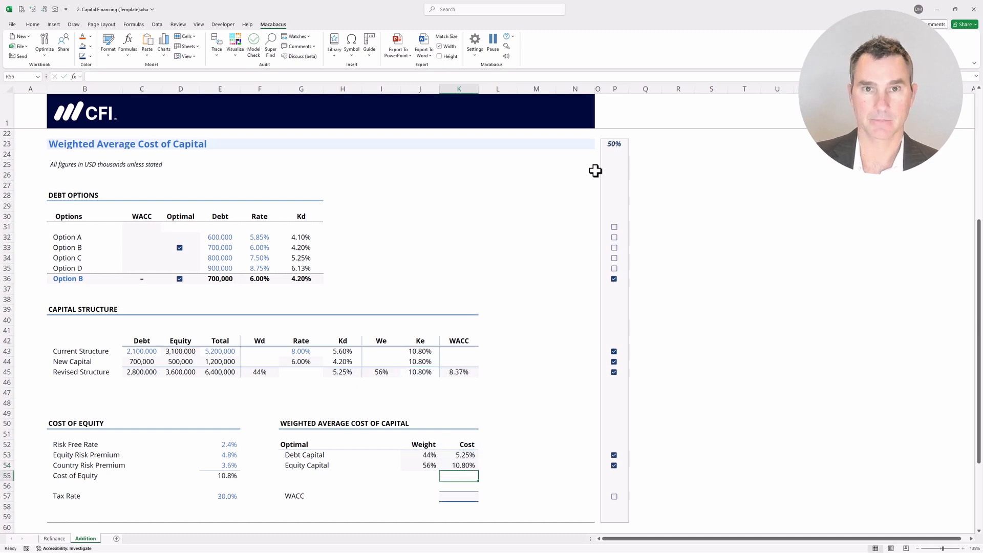
- Calculate the optimal WACC in K57 as the weights times the costs, using =SUMPRODUCT(J53:J54,K53:K54)
{"action": "key", "text": "Down"}
{"action": "key", "text": "Down"}
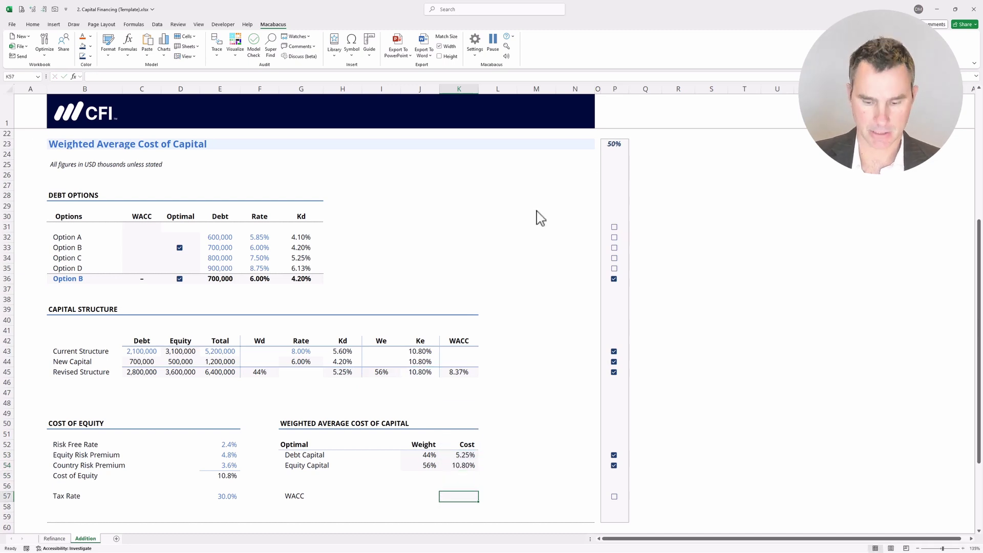
{"action": "type", "text": "=SUMP"}
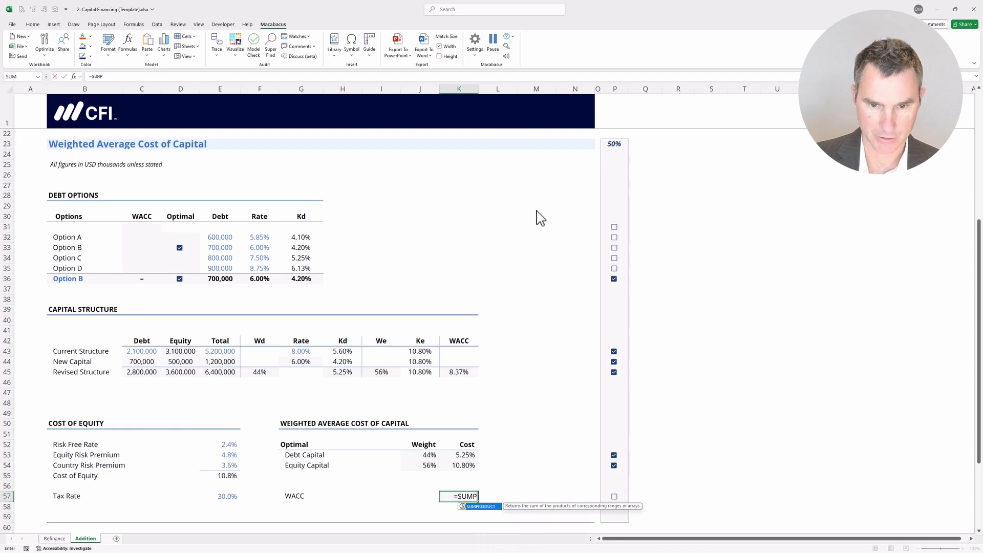
{"action": "key", "text": "Tab"}
{"action": "key", "text": "Up"}
{"action": "key", "text": "Up"}
{"action": "key", "text": "Up"}
{"action": "key", "text": "Left"}
{"action": "key", "text": "Up"}
{"action": "key", "text": "shift+Down"}
{"action": "type", "text": ","}
{"action": "key", "text": "Up"}
{"action": "key", "text": "Up"}
{"action": "key", "text": "Up"}
{"action": "key", "text": "Up"}
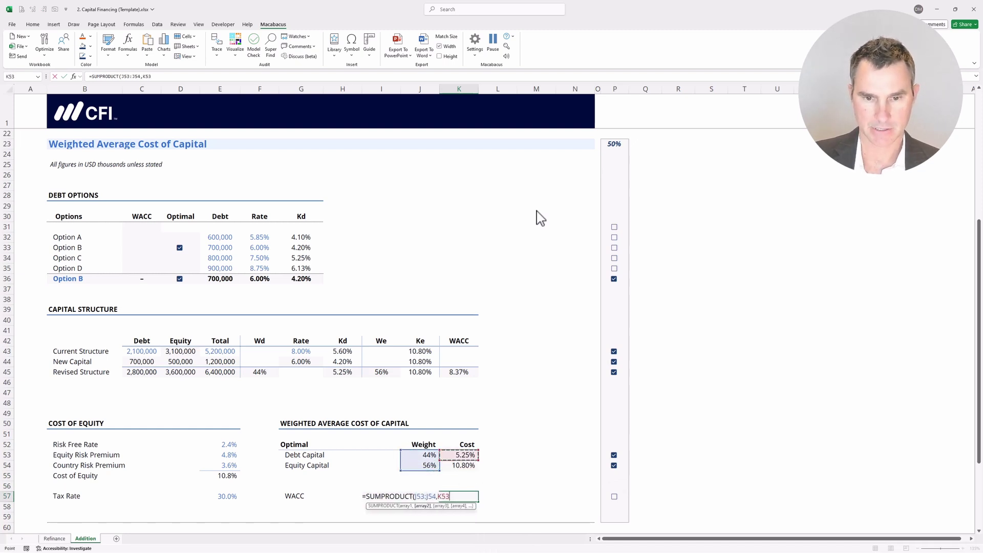
{"action": "key", "text": "shift+Down"}
{"action": "key", "text": "ctrl+Return"}
{"action": "key", "text": "Left"}
{"action": "key", "text": "shift+Right"}
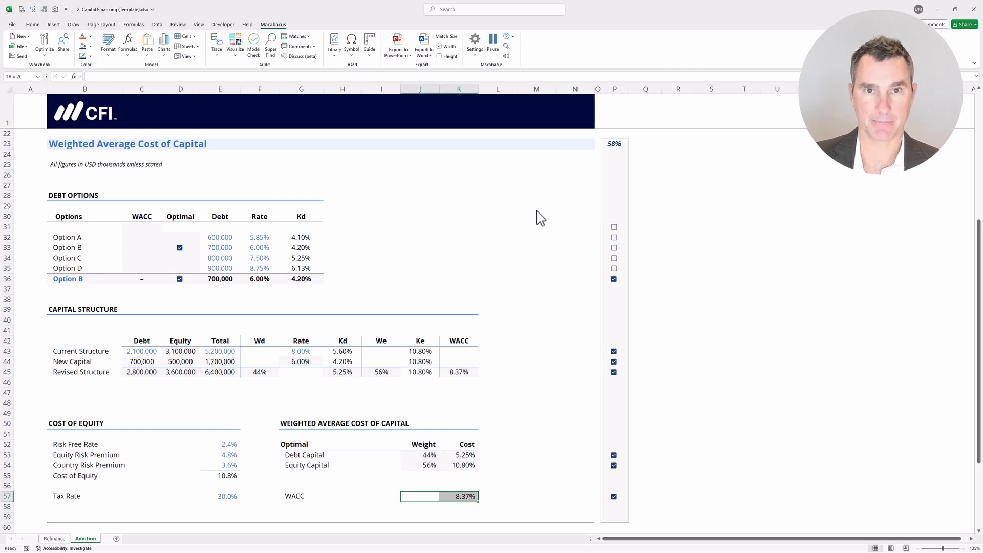
- Link the Project section's WACC in C10 to the optimal WACC with =K57
{"action": "key", "text": "ctrl+Left"}
{"action": "key", "text": "Home"}
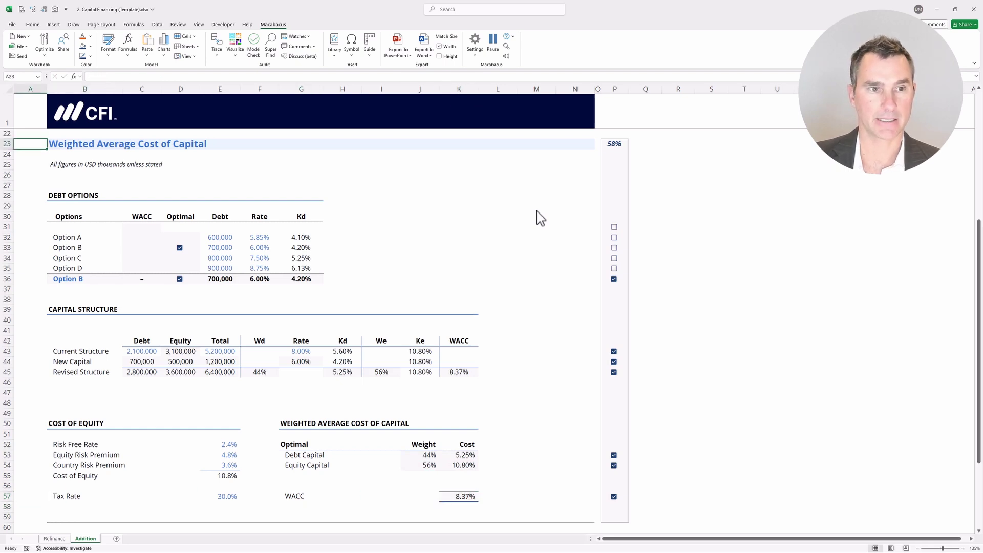
{"action": "key", "text": "ctrl+Up"}
{"action": "key", "text": "Down"}
{"action": "key", "text": "Down"}
{"action": "key", "text": "Down"}
{"action": "key", "text": "Down"}
{"action": "key", "text": "Down"}
{"action": "key", "text": "Down"}
{"action": "key", "text": "Down"}
{"action": "key", "text": "Down"}
{"action": "key", "text": "Right"}
{"action": "key", "text": "Right"}
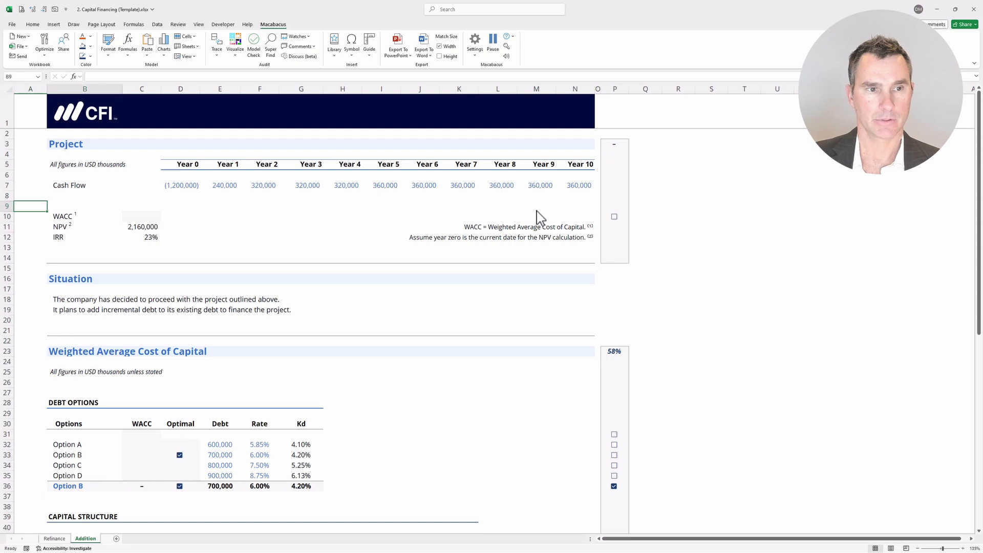
{"action": "type", "text": "="}
{"action": "key", "text": "Down"}
{"action": "key", "text": "Page_Down"}
{"action": "key", "text": "Down"}
{"action": "key", "text": "Down"}
{"action": "key", "text": "Down"}
{"action": "key", "text": "Down"}
{"action": "key", "text": "Down"}
{"action": "key", "text": "Down"}
{"action": "key", "text": "Down"}
{"action": "key", "text": "Down"}
{"action": "key", "text": "Right"}
{"action": "key", "text": "Right"}
{"action": "key", "text": "Right"}
{"action": "key", "text": "Right"}
{"action": "key", "text": "Right"}
{"action": "key", "text": "Right"}
{"action": "key", "text": "Right"}
{"action": "key", "text": "Right"}
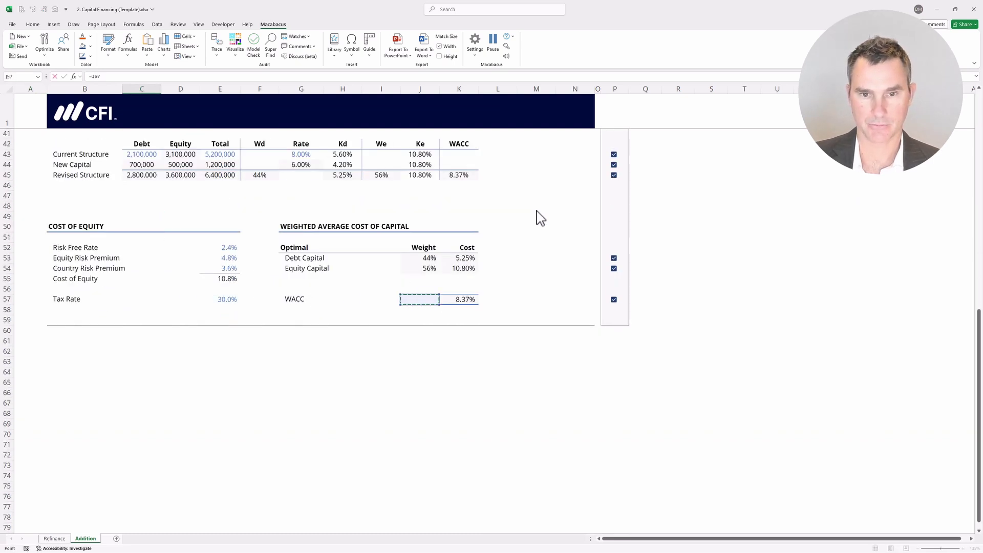
{"action": "key", "text": "Return"}
- Review the Project section's WACC, NPV and IRR, and look over the Weighted Average Cost of Capital section from row 23
{"action": "key", "text": "ctrl+Home"}
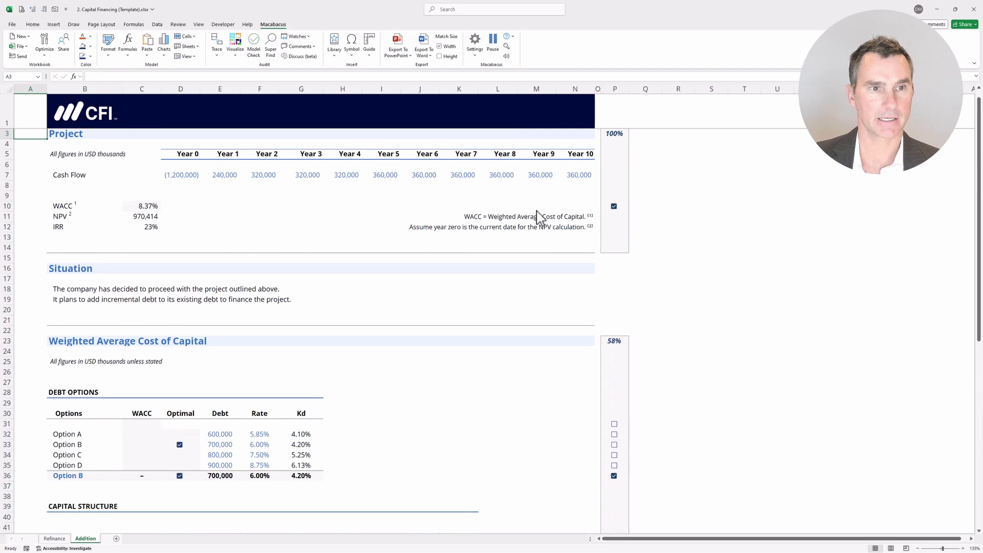
{"action": "key", "text": "ctrl+Down"}
{"action": "key", "text": "ctrl+Down"}
{"action": "key", "text": "ctrl+Down"}
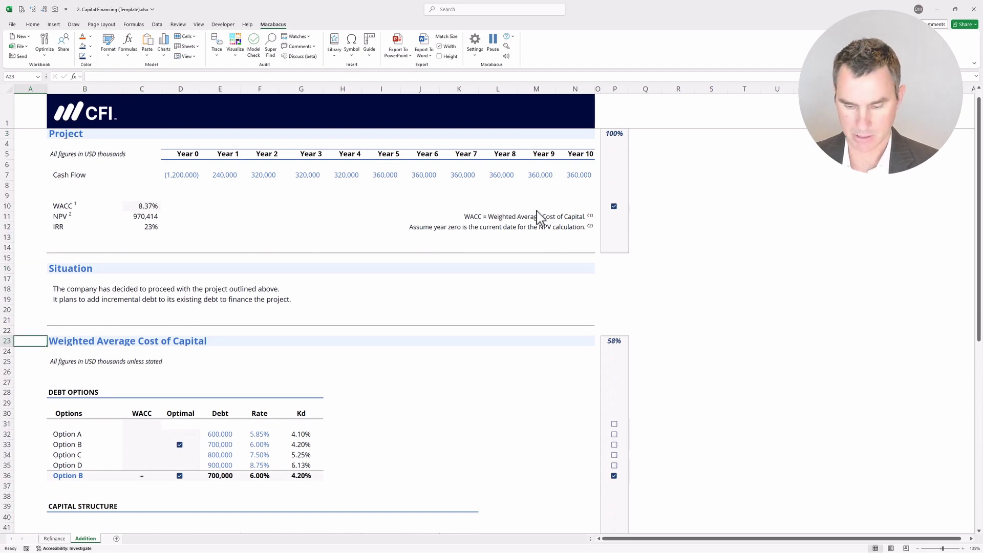
{"action": "key", "text": "Scroll_Lock"}
{"action": "key", "text": "Down"}
{"action": "key", "text": "Down"}
{"action": "key", "text": "Down"}
{"action": "key", "text": "Down"}
{"action": "key", "text": "Down"}
{"action": "key", "text": "Down"}
{"action": "key", "text": "Down"}
{"action": "key", "text": "Down"}
{"action": "key", "text": "Down"}
{"action": "key", "text": "Down"}
{"action": "key", "text": "Down"}
{"action": "key", "text": "Down"}
{"action": "key", "text": "Down"}
{"action": "key", "text": "Down"}
{"action": "key", "text": "Down"}
{"action": "key", "text": "Down"}
{"action": "key", "text": "Down"}
{"action": "key", "text": "Down"}
{"action": "key", "text": "Down"}
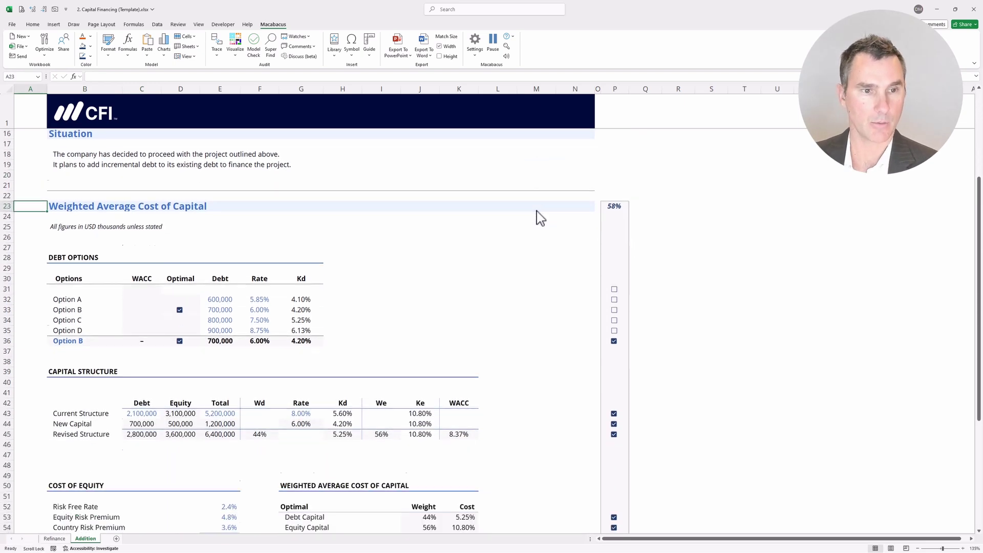
{"action": "key", "text": "Scroll_Lock"}
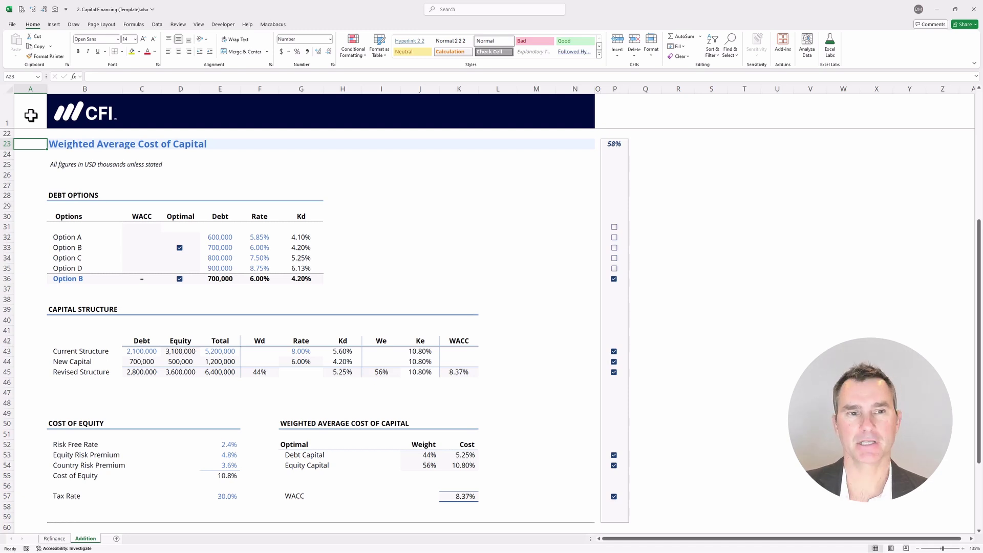
- Link the WACC cell C31 above the debt options to the optimal WACC with =K57
{"action": "key", "text": "Down"}
{"action": "key", "text": "Down"}
{"action": "key", "text": "Down"}
{"action": "key", "text": "Down"}
{"action": "key", "text": "Down"}
{"action": "key", "text": "Down"}
{"action": "key", "text": "Down"}
{"action": "key", "text": "Right"}
{"action": "key", "text": "Right"}
{"action": "key", "text": "Down"}
{"action": "type", "text": "="}
{"action": "key", "text": "Down"}
{"action": "key", "text": "Down"}
{"action": "key", "text": "Down"}
{"action": "key", "text": "Down"}
{"action": "key", "text": "Down"}
{"action": "key", "text": "Down"}
{"action": "key", "text": "Down"}
{"action": "key", "text": "Down"}
{"action": "key", "text": "Down"}
{"action": "key", "text": "Down"}
{"action": "key", "text": "Down"}
{"action": "key", "text": "Down"}
{"action": "key", "text": "Down"}
{"action": "key", "text": "Down"}
{"action": "key", "text": "Down"}
{"action": "key", "text": "Down"}
{"action": "key", "text": "Down"}
{"action": "key", "text": "Down"}
{"action": "key", "text": "Down"}
{"action": "key", "text": "Down"}
{"action": "key", "text": "Up"}
{"action": "key", "text": "Right"}
{"action": "key", "text": "Right"}
{"action": "key", "text": "Right"}
{"action": "key", "text": "Right"}
{"action": "key", "text": "Right"}
{"action": "key", "text": "Right"}
{"action": "key", "text": "Right"}
{"action": "key", "text": "Right"}
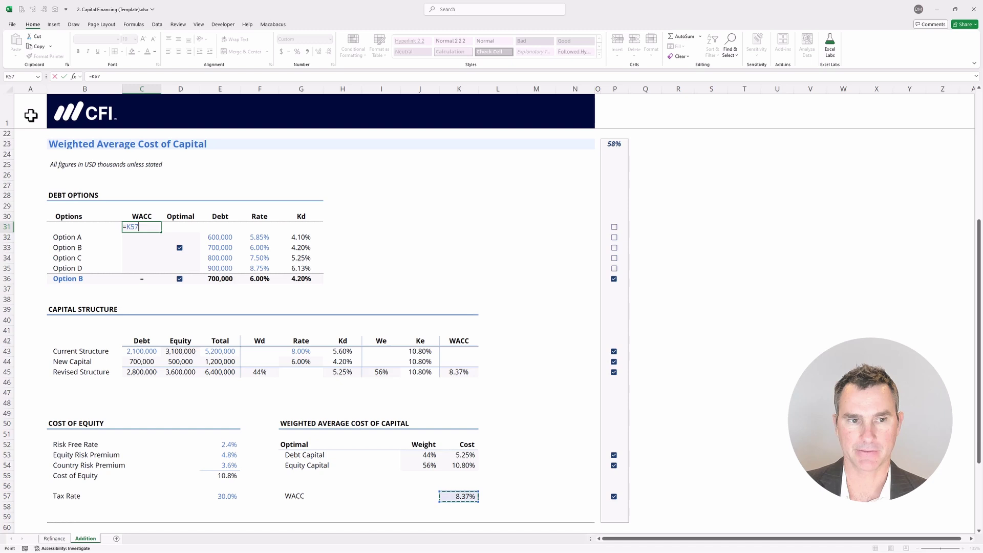
{"action": "key", "text": "Return"}
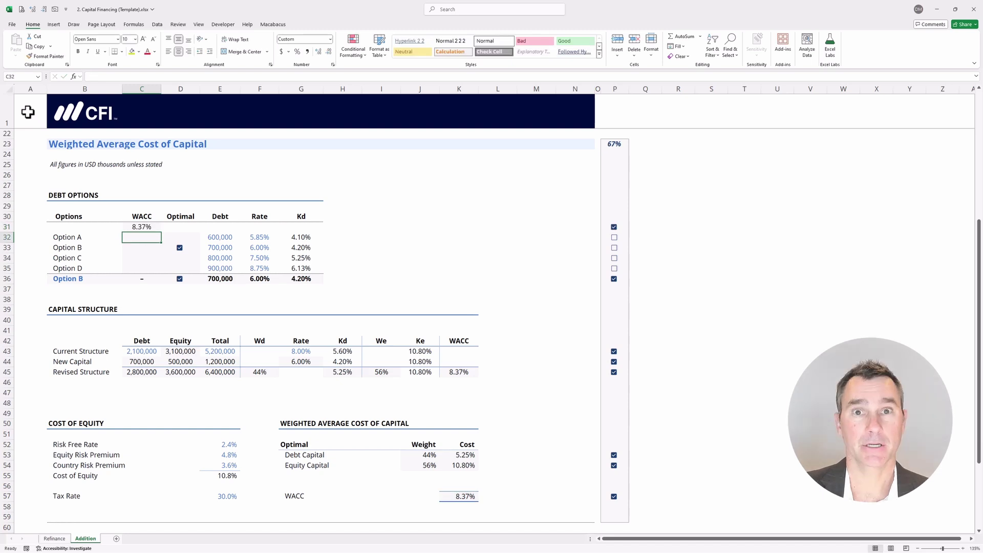
- Create a one-variable data table over B31:C35 with B36 as the column input cell to calculate each debt option's WACC
{"action": "key", "text": "Up"}
{"action": "key", "text": "Left"}
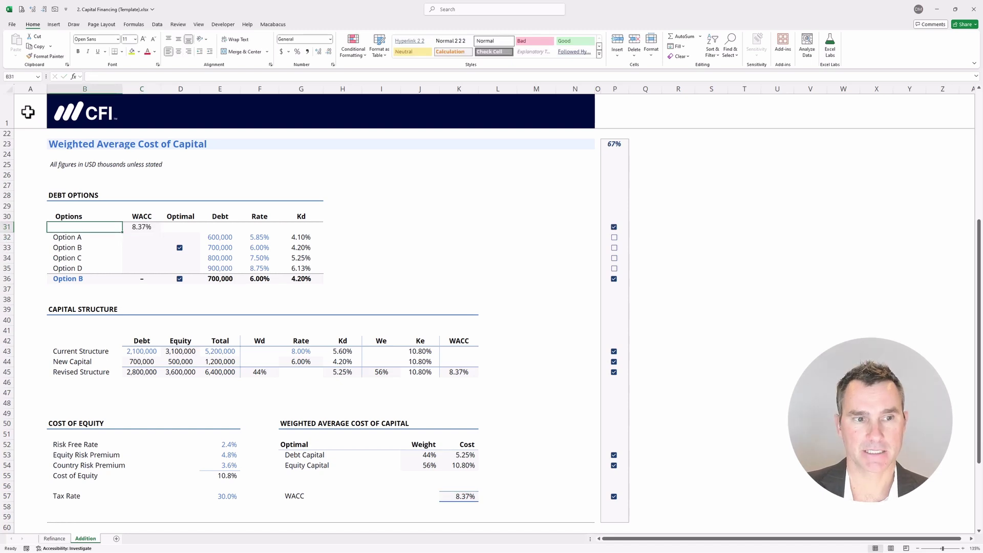
{"action": "key", "text": "shift+Down"}
{"action": "key", "text": "shift+Down"}
{"action": "key", "text": "shift+Down"}
{"action": "key", "text": "shift+Down"}
{"action": "key", "text": "shift+Right"}
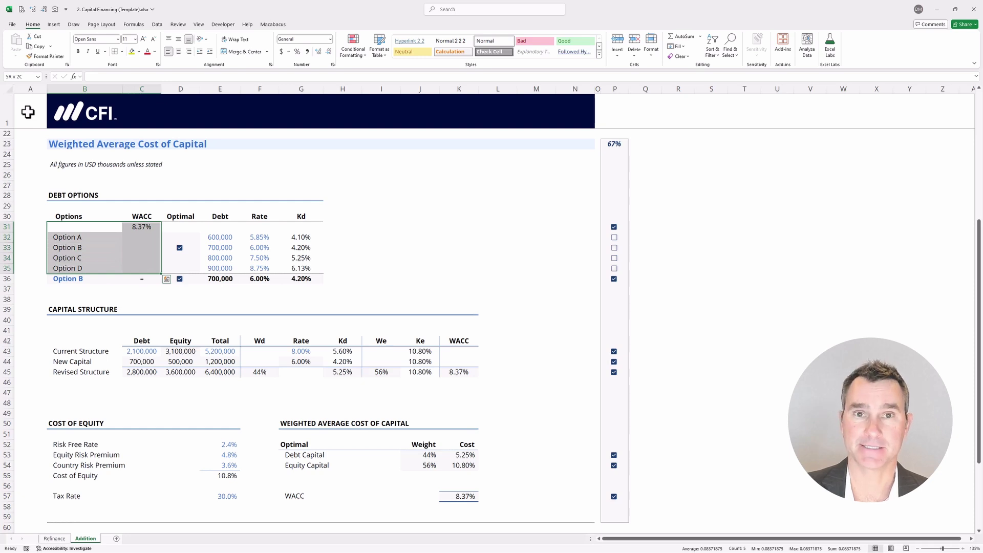
{"action": "key", "text": "alt"}
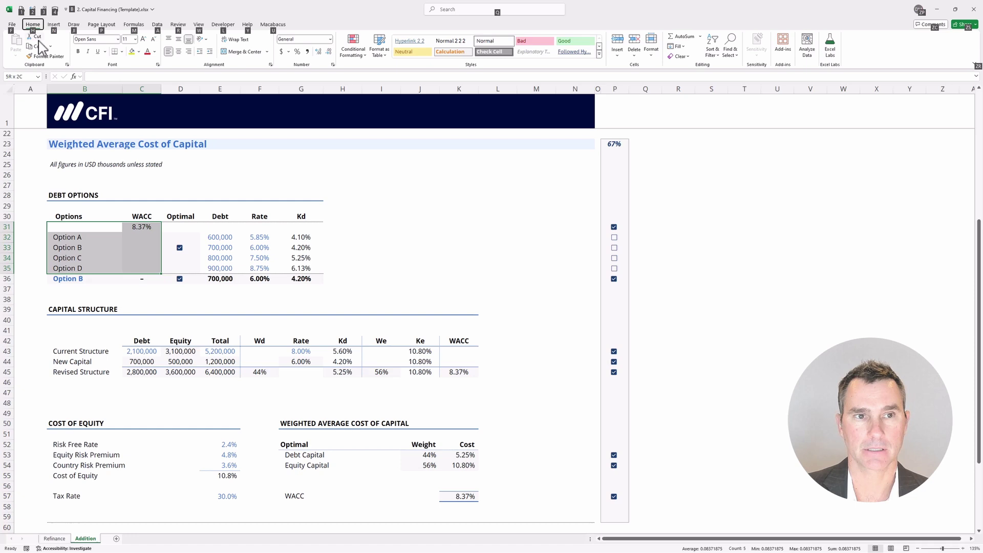
{"action": "left_click", "coordinate": [162, 27]}
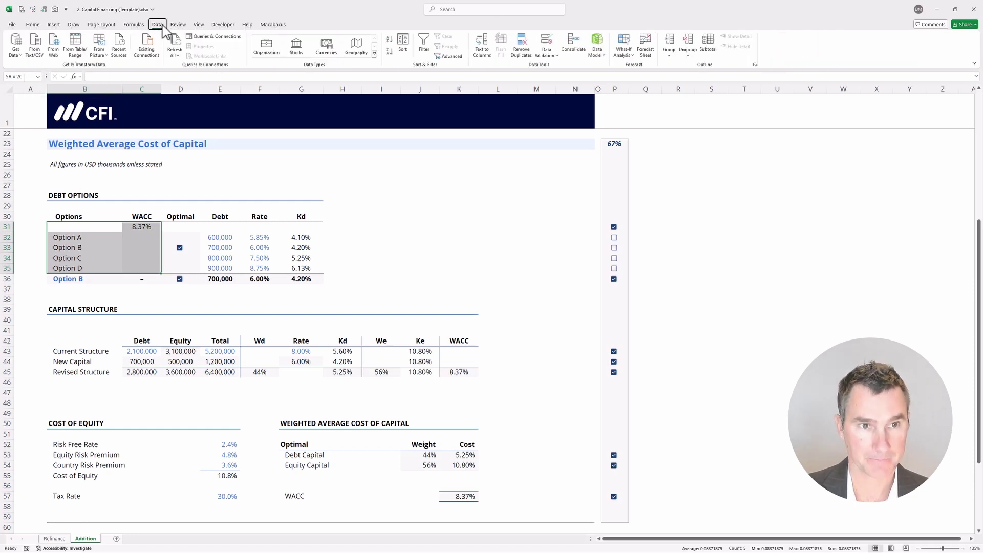
{"action": "key", "text": "alt+a"}
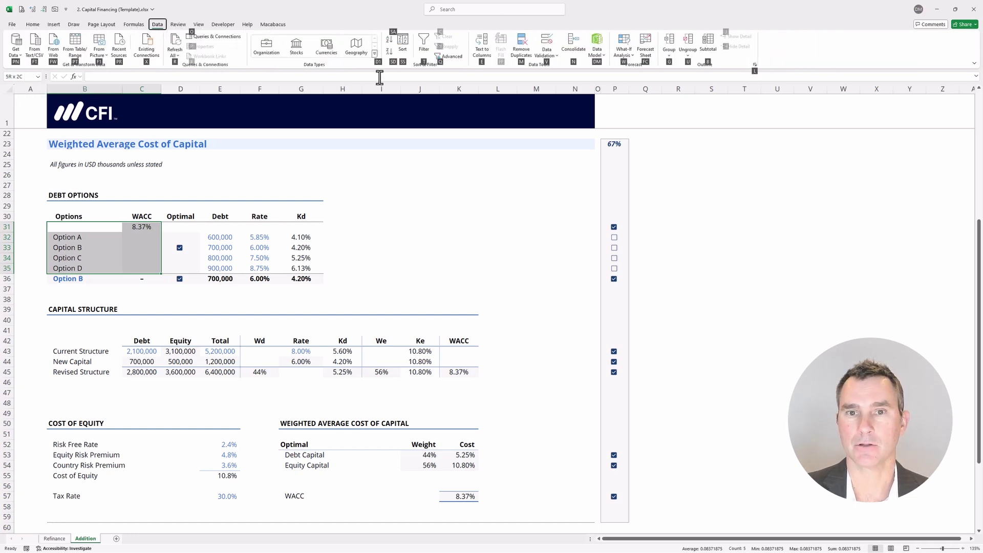
{"action": "key", "text": "w"}
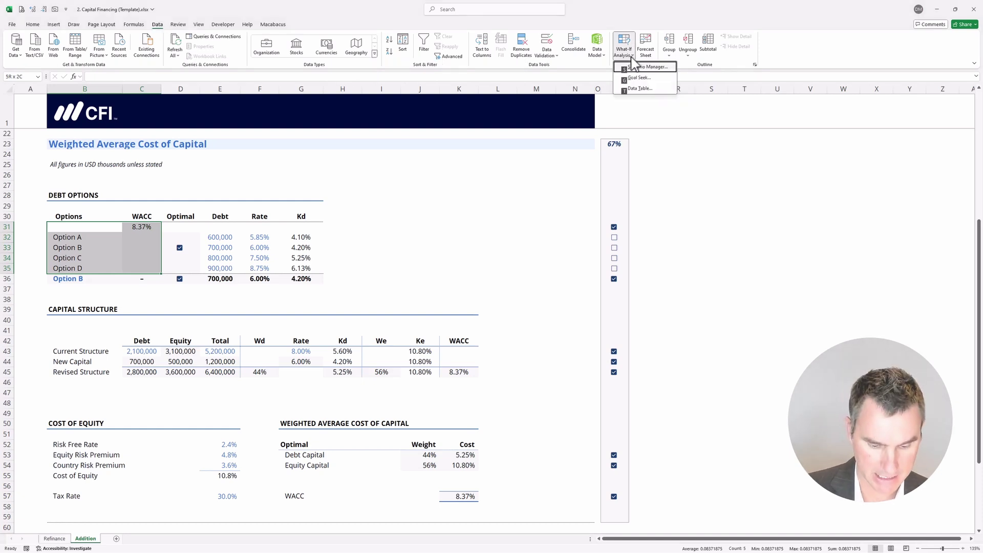
{"action": "key", "text": "t"}
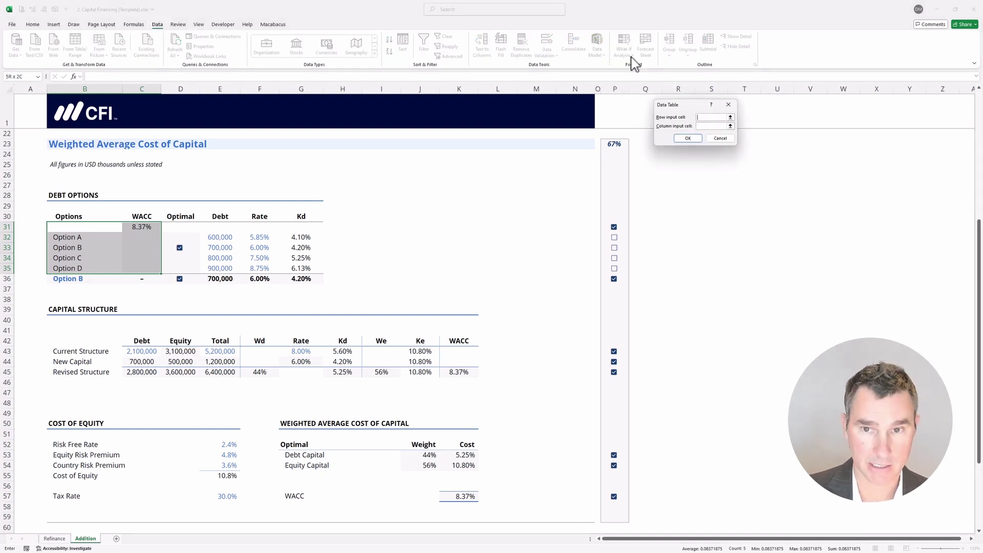
{"action": "key", "text": "Escape"}
{"action": "key", "text": "alt+a"}
{"action": "key", "text": "w"}
{"action": "key", "text": "t"}
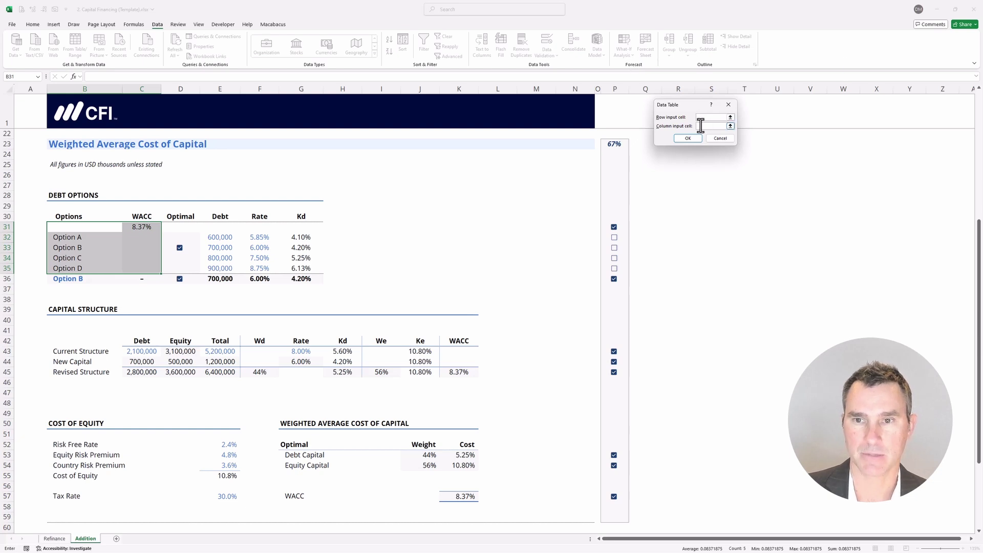
{"action": "key", "text": "Left"}
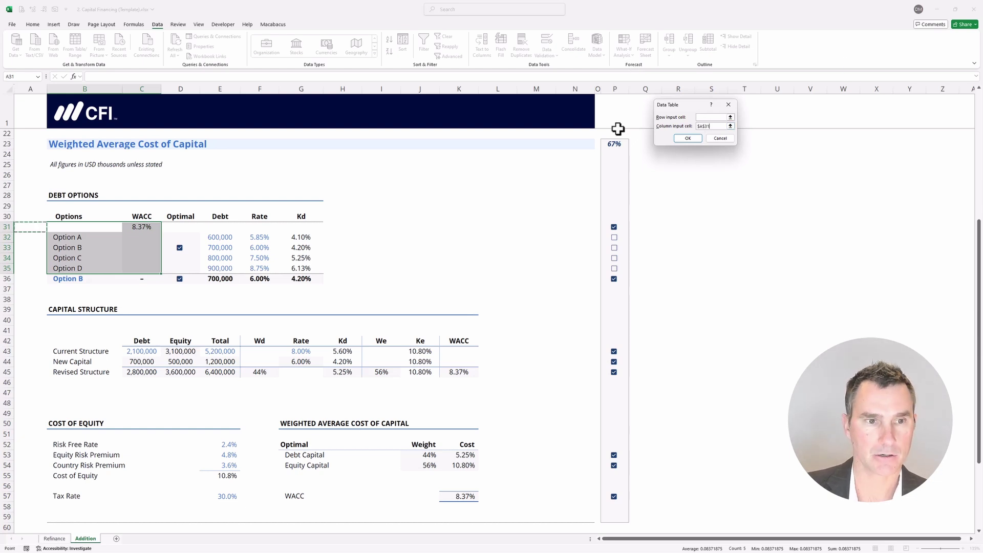
{"action": "key", "text": "Down"}
{"action": "key", "text": "Down"}
{"action": "key", "text": "Down"}
{"action": "key", "text": "Down"}
{"action": "key", "text": "Down"}
{"action": "key", "text": "Right"}
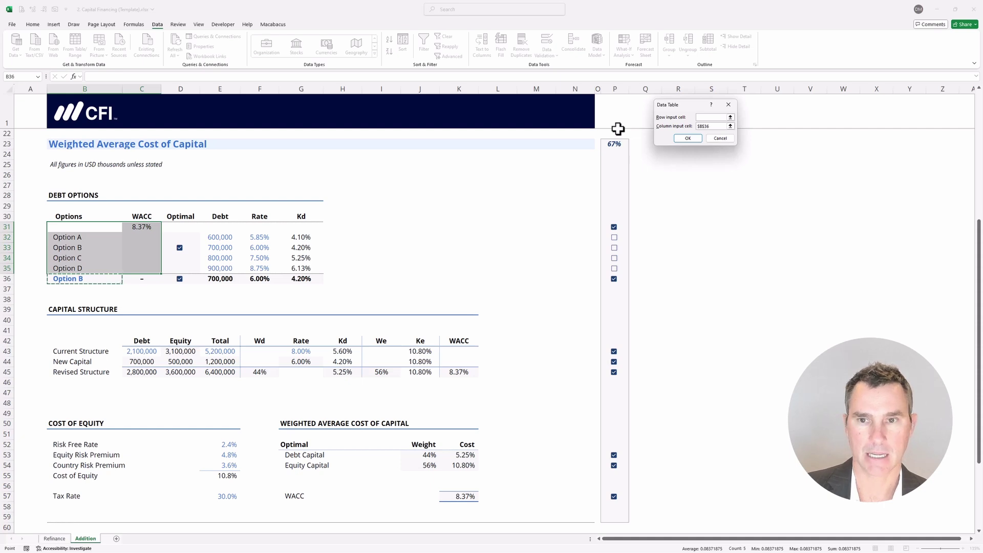
{"action": "key", "text": "Return"}
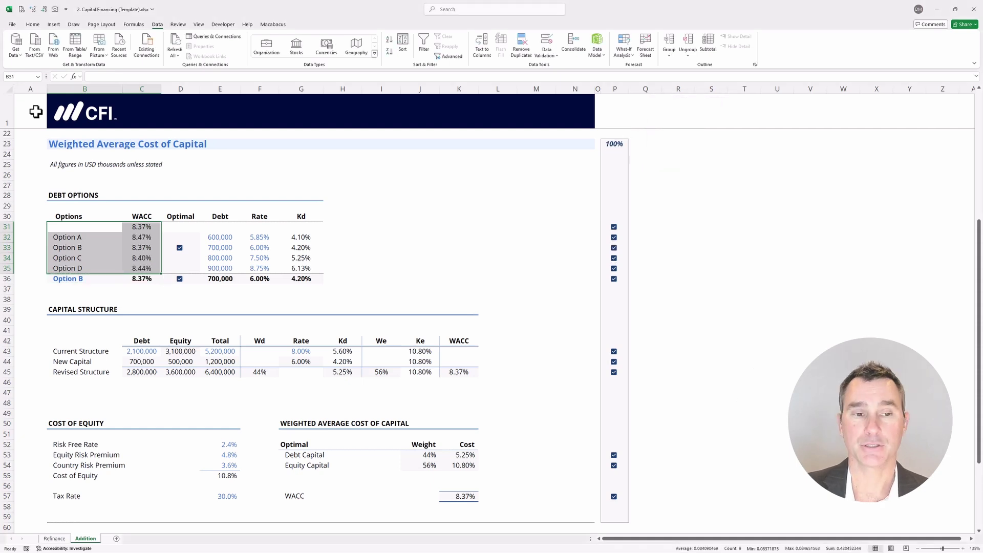
- Examine the data table's WACCs in C32:C35, the lookup formula in C36, and the Option B row
{"action": "key", "text": "Down"}
{"action": "key", "text": "Right"}
{"action": "key", "text": "shift+Down"}
{"action": "key", "text": "shift+Down"}
{"action": "key", "text": "shift+Down"}
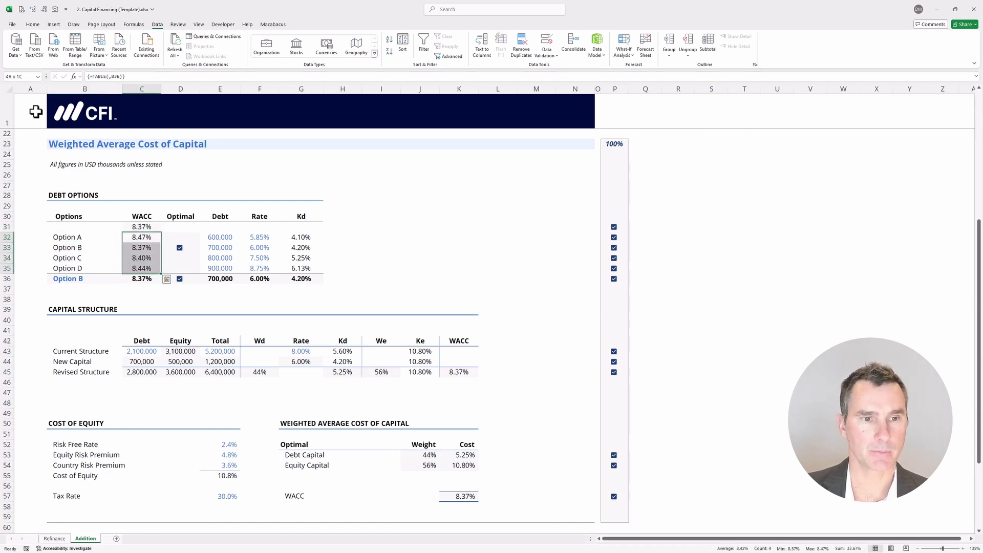
{"action": "key", "text": "Down"}
{"action": "key", "text": "Down"}
{"action": "key", "text": "Down"}
{"action": "key", "text": "Down"}
{"action": "key", "text": "F2"}
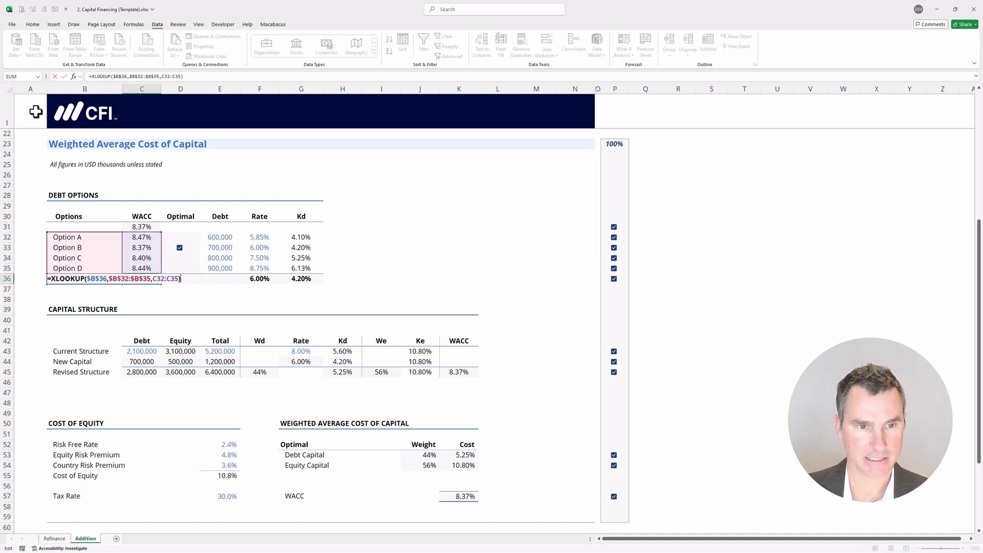
{"action": "key", "text": "ctrl+Return"}
{"action": "key", "text": "ctrl+shift+Right"}
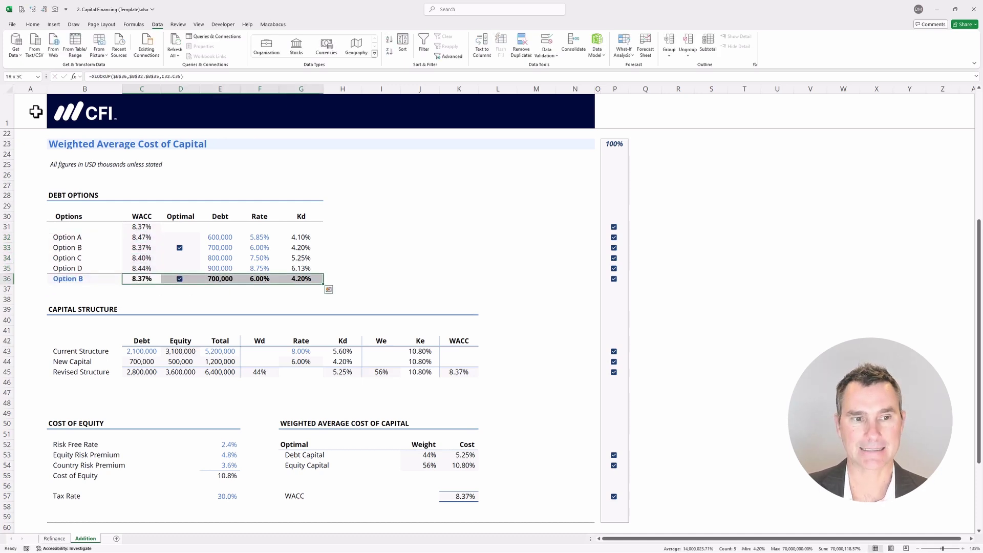
{"action": "key", "text": "Up"}
{"action": "key", "text": "Up"}
{"action": "key", "text": "Up"}
{"action": "key", "text": "ctrl+shift+Right"}
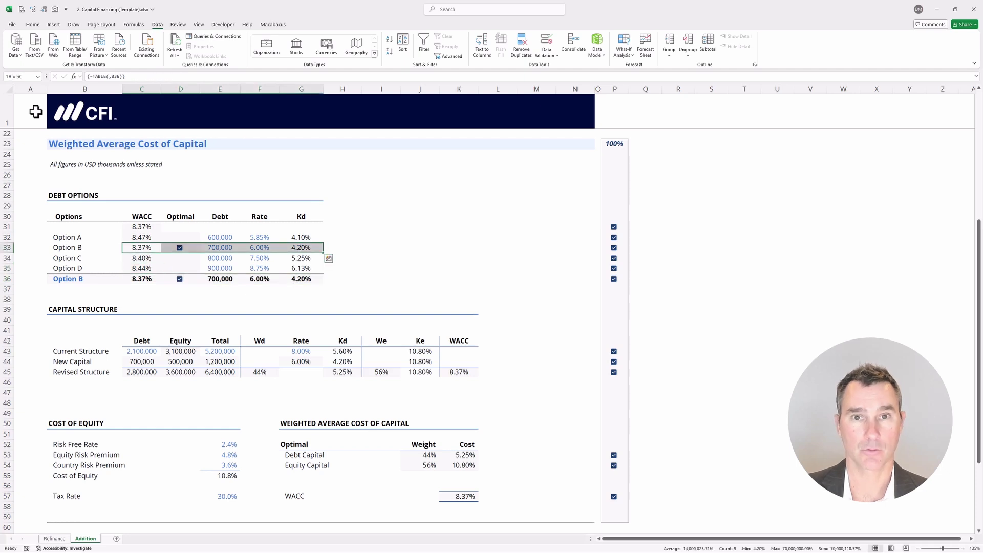
{"action": "key", "text": "Down"}
{"action": "key", "text": "Down"}
{"action": "key", "text": "Down"}
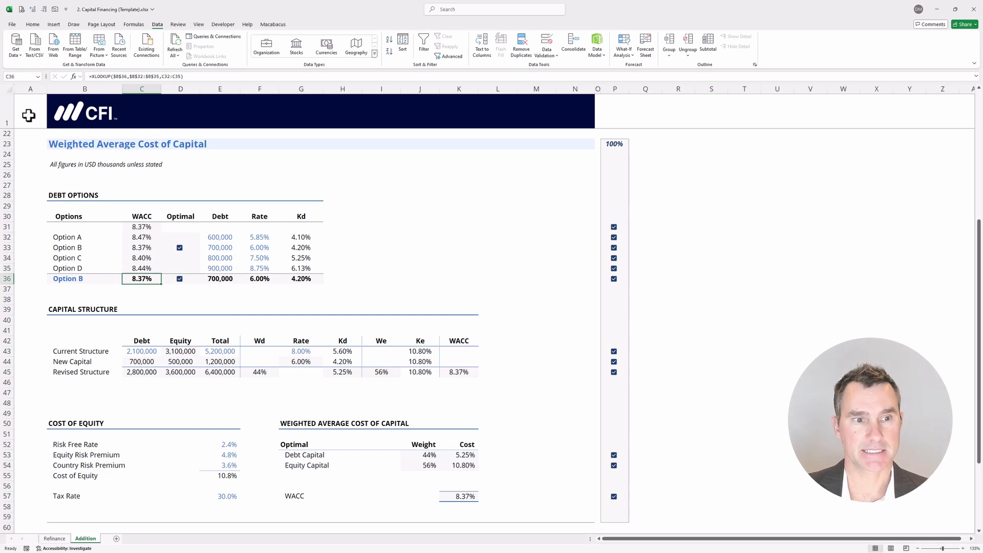
- Check the workbook calculation mode in the formula options, keeping the existing settings
{"action": "key", "text": "alt"}
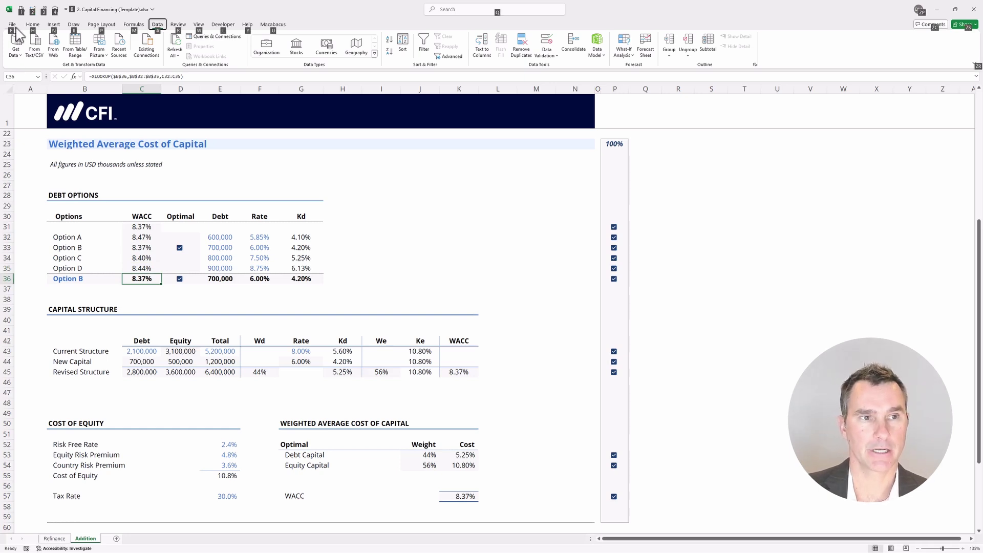
{"action": "key", "text": "f"}
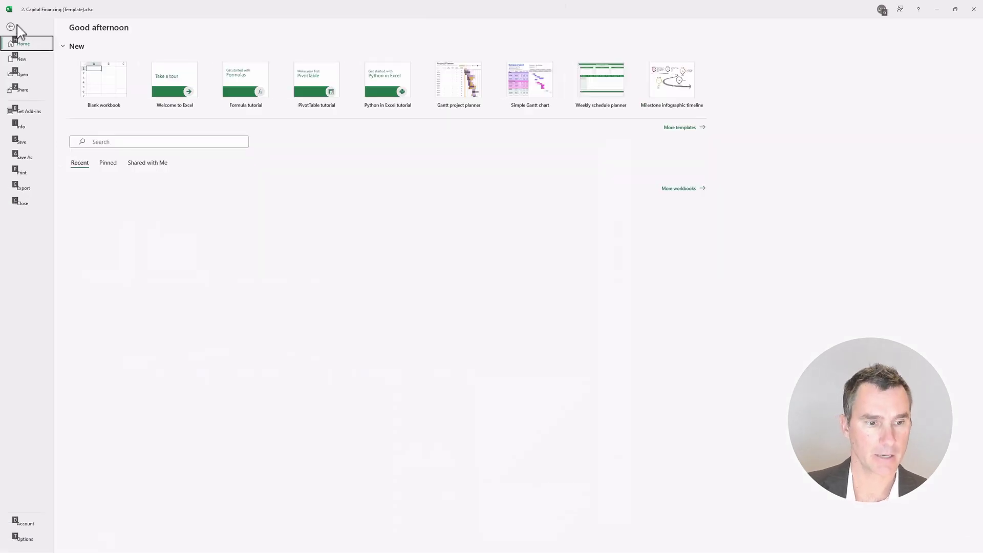
{"action": "left_click", "coordinate": [25, 542]}
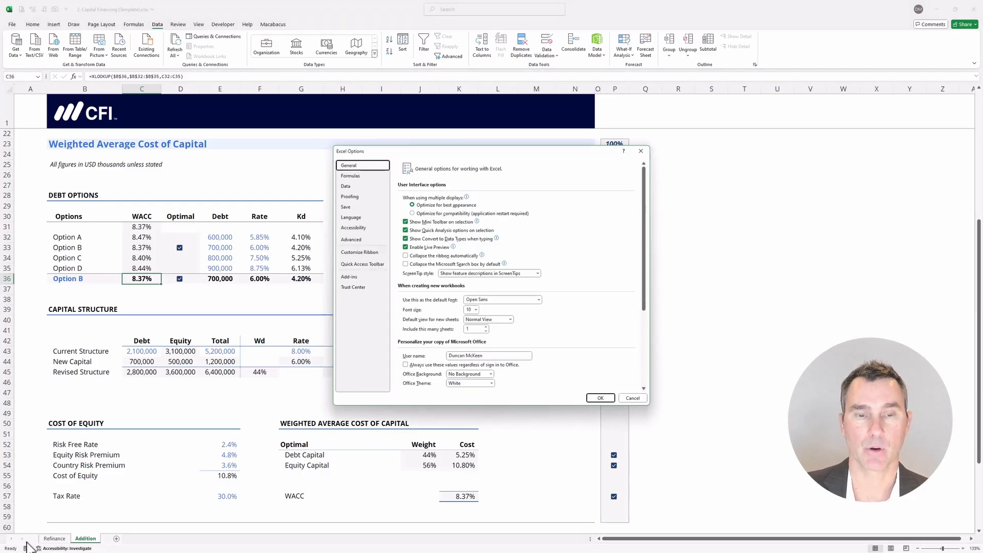
{"action": "key", "text": "Down"}
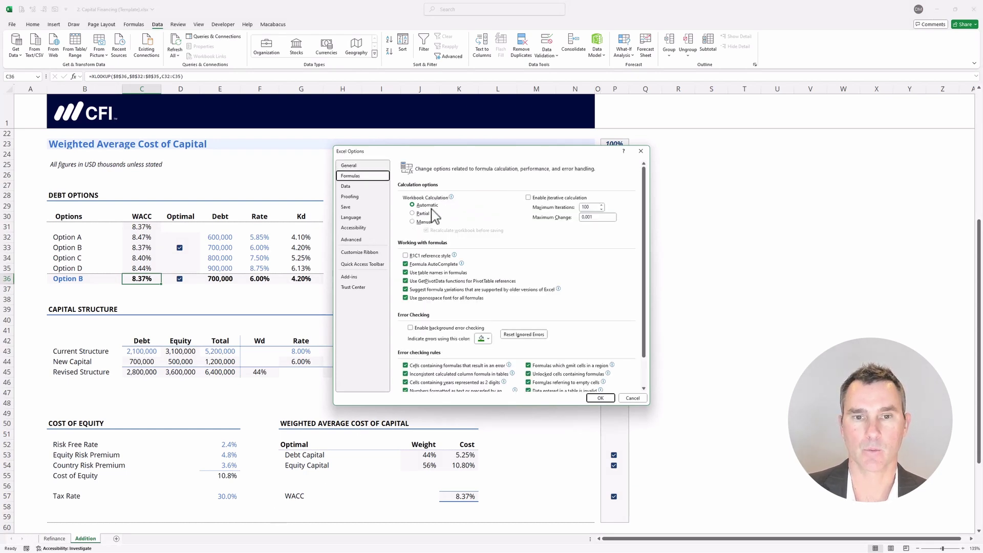
{"action": "mouse_move", "coordinate": [425, 210]}
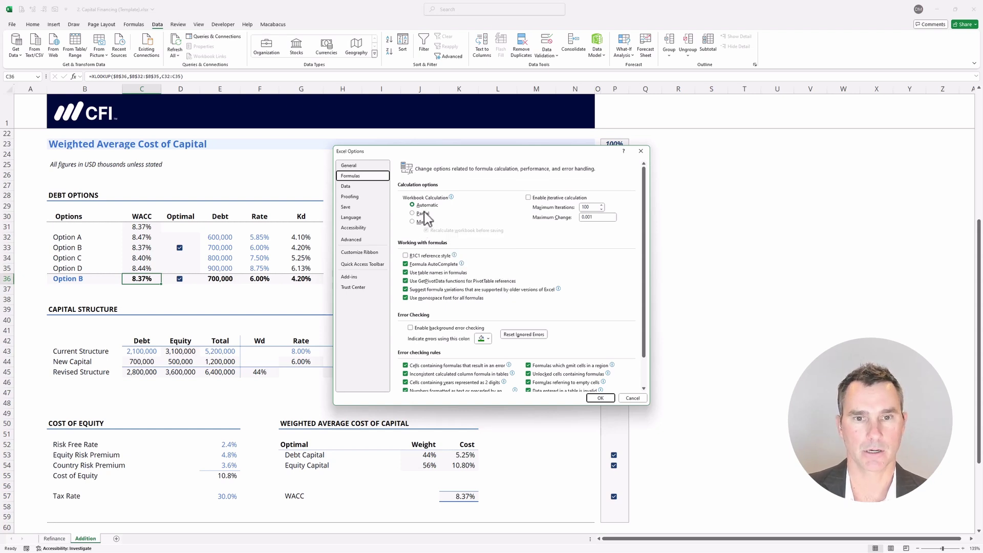
{"action": "left_click", "coordinate": [600, 398]}
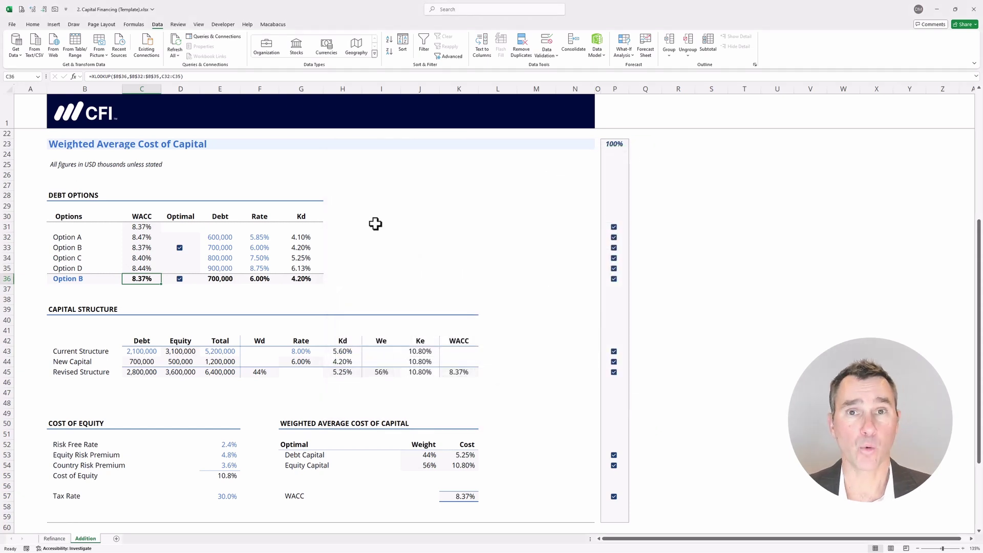
- Enter =IF(C32=MIN(C32:C35),1,0) in D32 to flag whether Option A has the lowest WACC
{"action": "key", "text": "Right"}
{"action": "key", "text": "Up"}
{"action": "key", "text": "Up"}
{"action": "key", "text": "Up"}
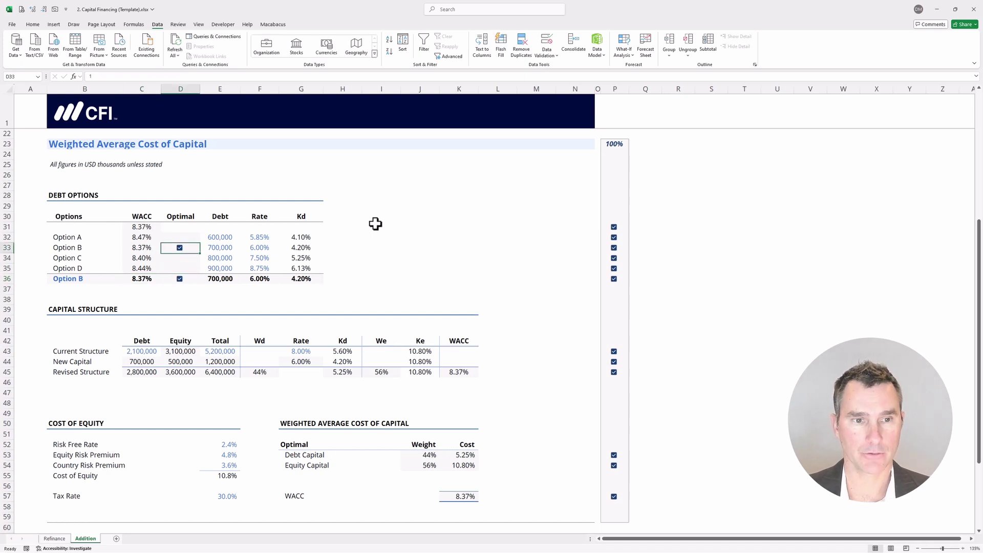
{"action": "key", "text": "Up"}
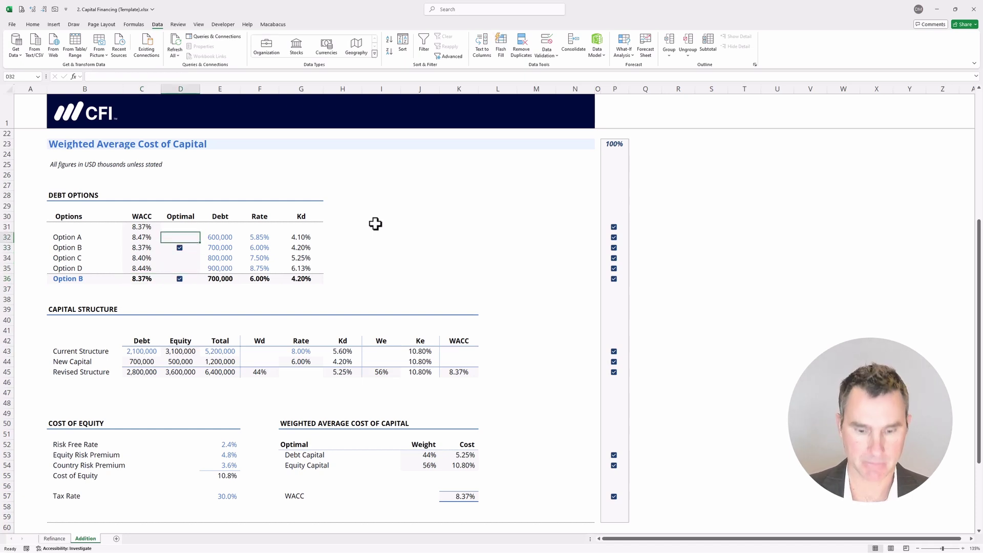
{"action": "type", "text": "=IF"}
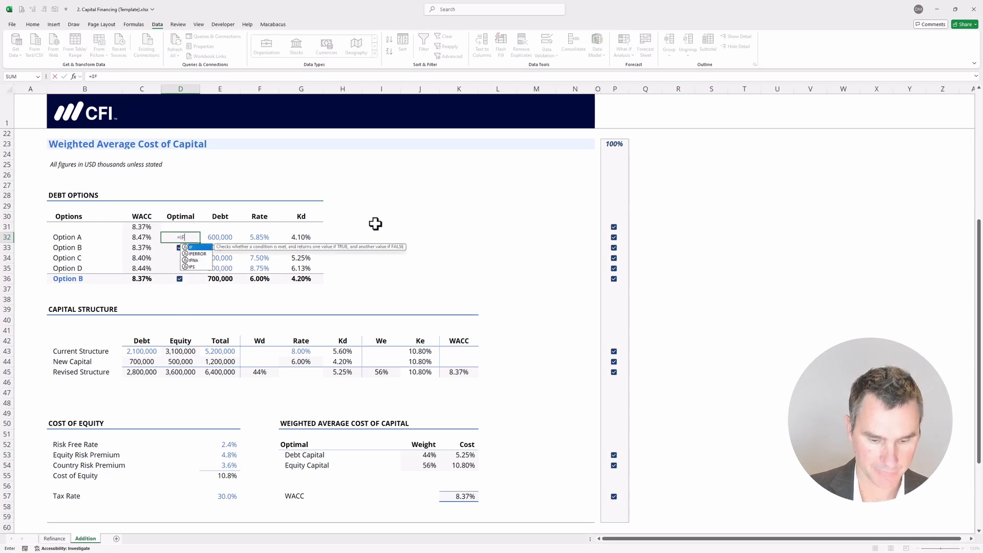
{"action": "type", "text": "("}
{"action": "key", "text": "Left"}
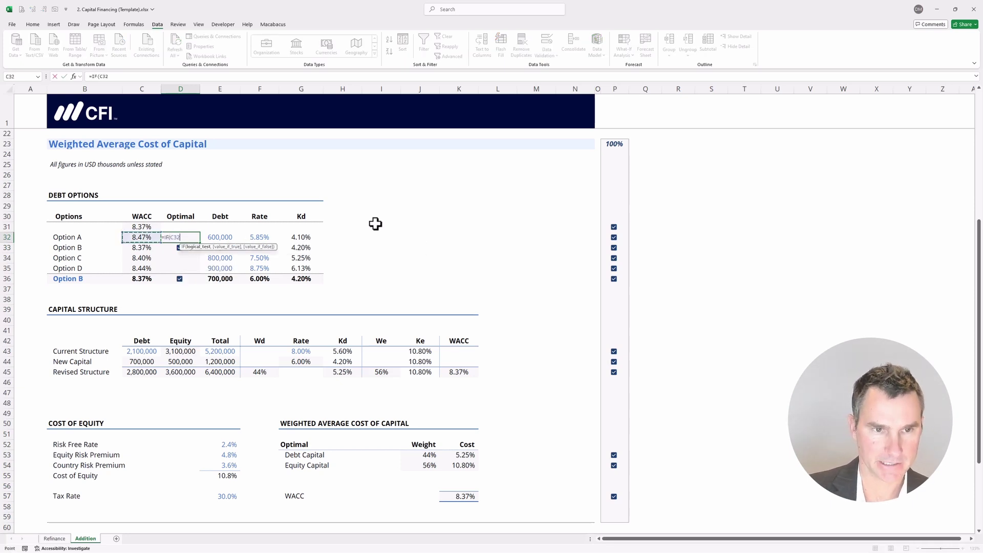
{"action": "type", "text": "-"}
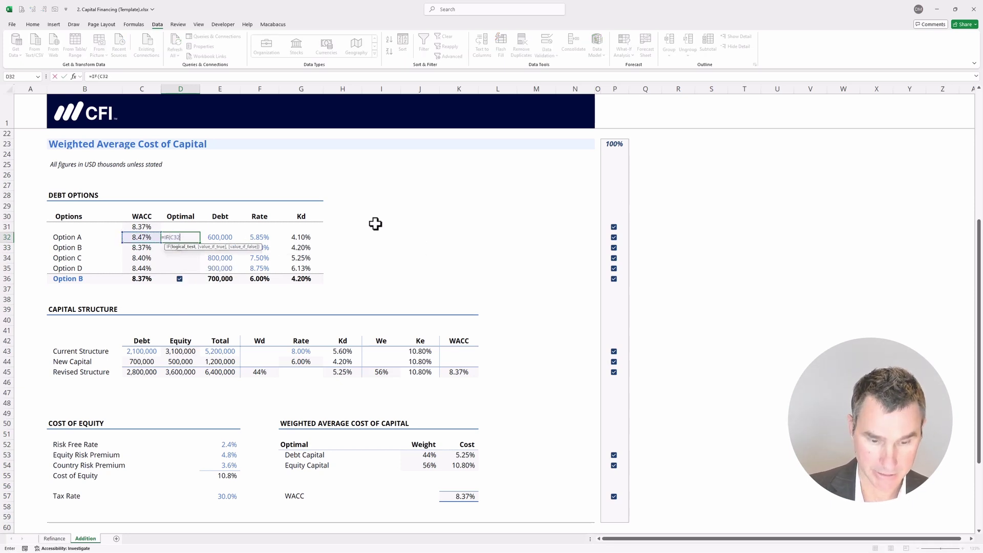
{"action": "type", "text": "MIN("}
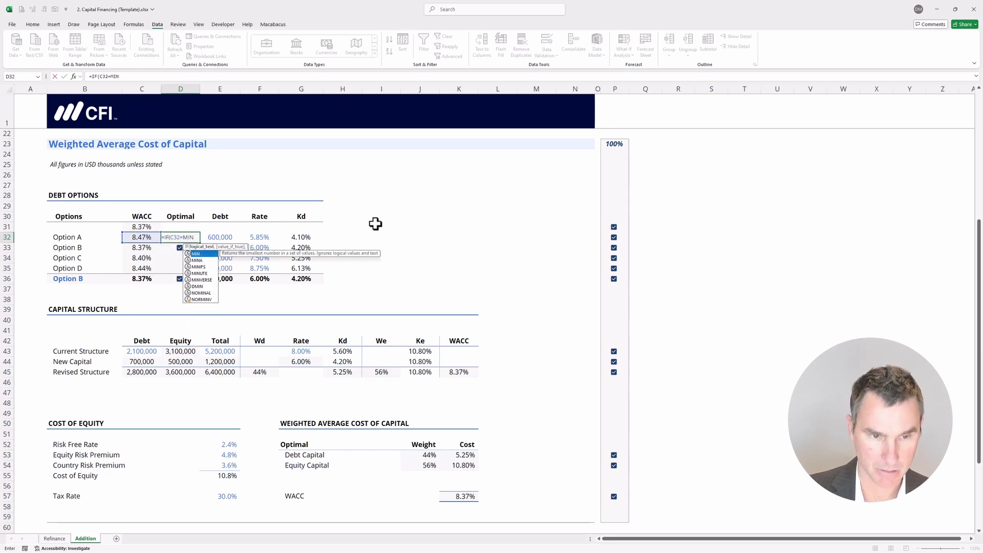
{"action": "key", "text": "Left"}
{"action": "key", "text": "shift+Down"}
{"action": "key", "text": "shift+Down"}
{"action": "key", "text": "shift+Down"}
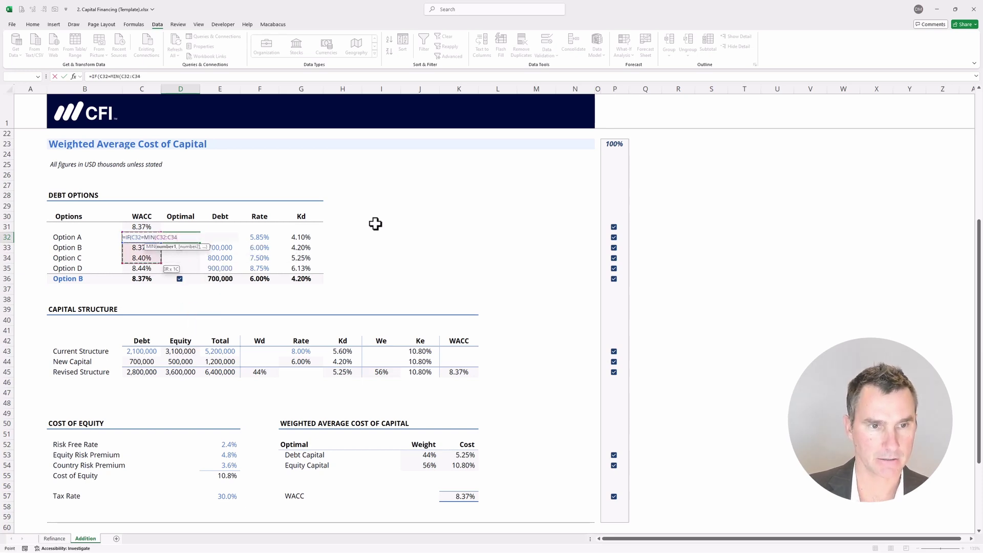
{"action": "type", "text": "),"}
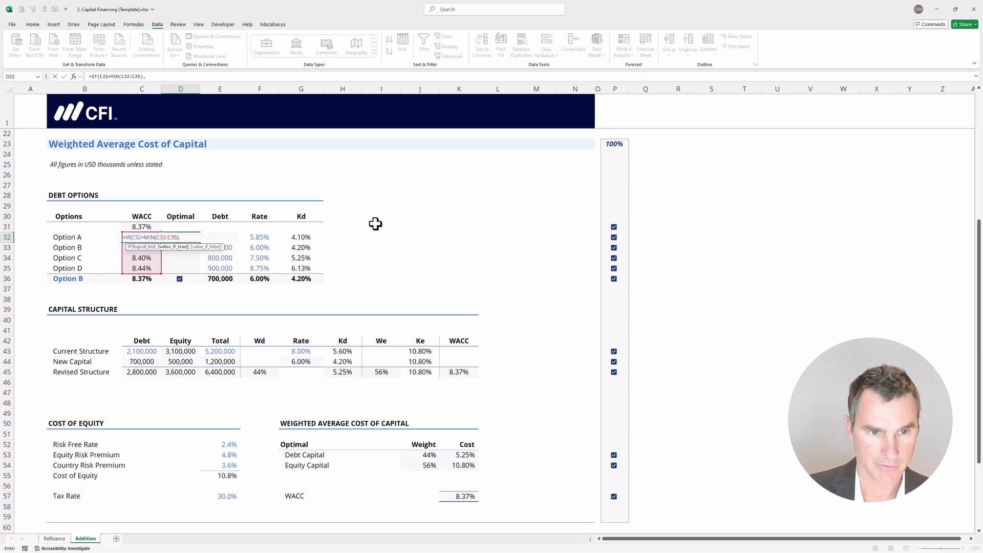
{"action": "type", "text": "1,0)"}
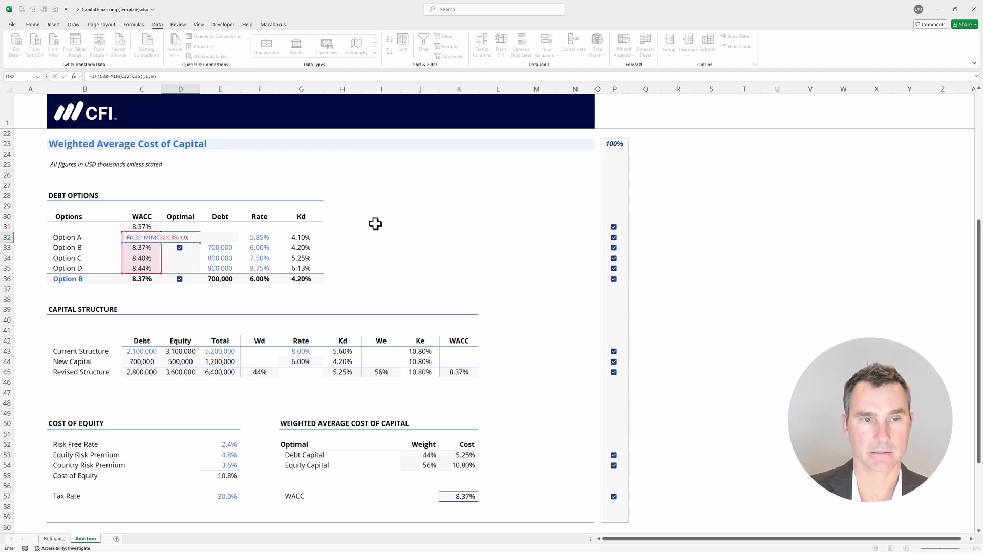
{"action": "key", "text": "ctrl+Return"}
- Make the MIN range in D32's formula absolute as $C$32:$C$35
{"action": "key", "text": "F2"}
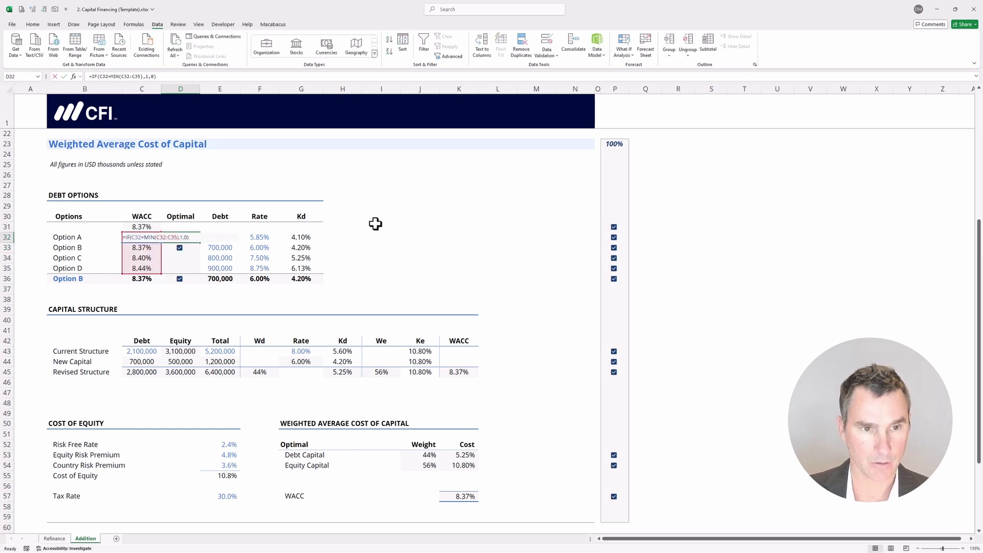
{"action": "key", "text": "Left"}
{"action": "key", "text": "Left"}
{"action": "key", "text": "Left"}
{"action": "key", "text": "Left"}
{"action": "key", "text": "Left"}
{"action": "key", "text": "Left"}
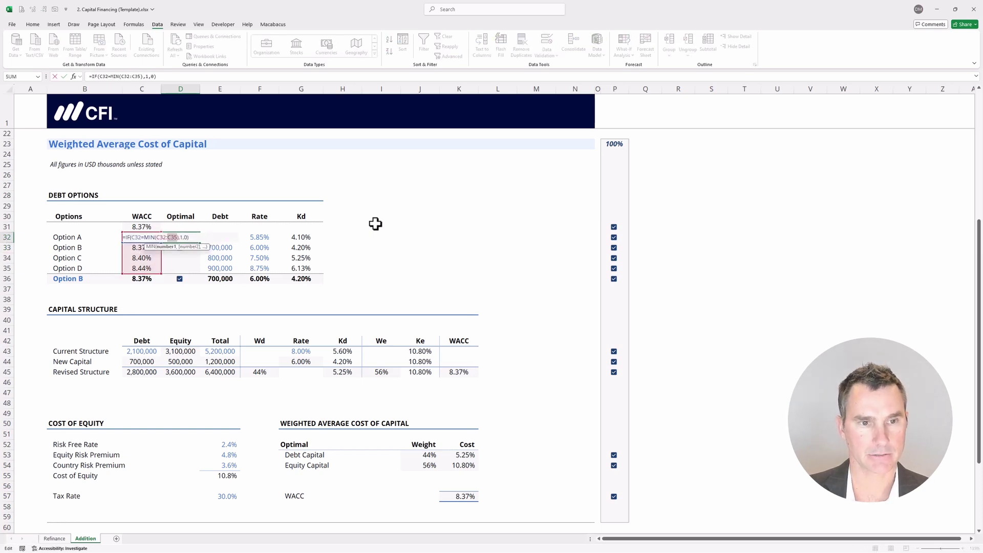
{"action": "key", "text": "F4"}
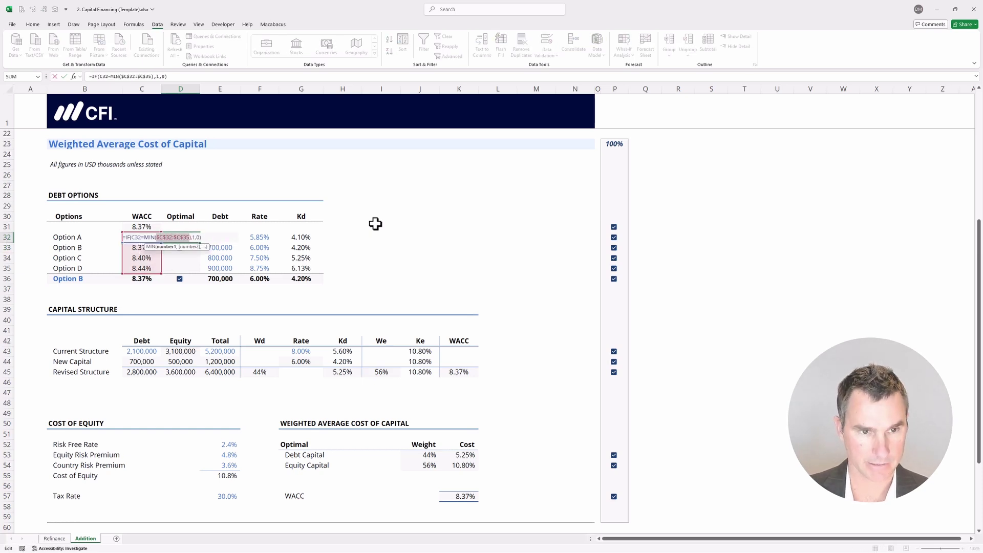
{"action": "key", "text": "ctrl+Return"}
- Copy the D32 optimal-flag formula into D32:D35 for all four debt options, pasting formulas only
{"action": "key", "text": "ctrl+c"}
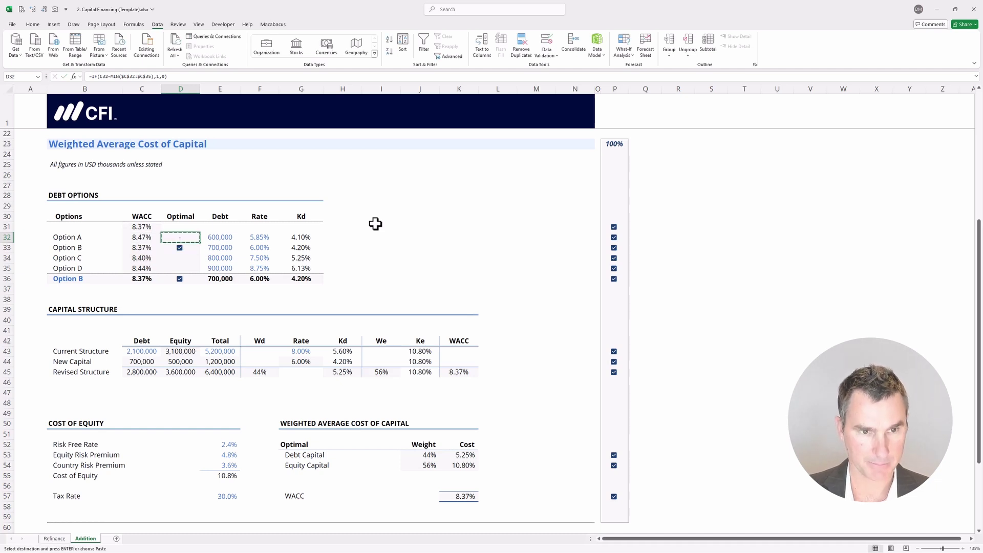
{"action": "key", "text": "shift+Down"}
{"action": "key", "text": "shift+Down"}
{"action": "key", "text": "shift+Down"}
{"action": "key", "text": "shift+Down"}
{"action": "key", "text": "shift+Up"}
{"action": "key", "text": "alt"}
{"action": "key", "text": "e"}
{"action": "key", "text": "s"}
{"action": "key", "text": "f"}
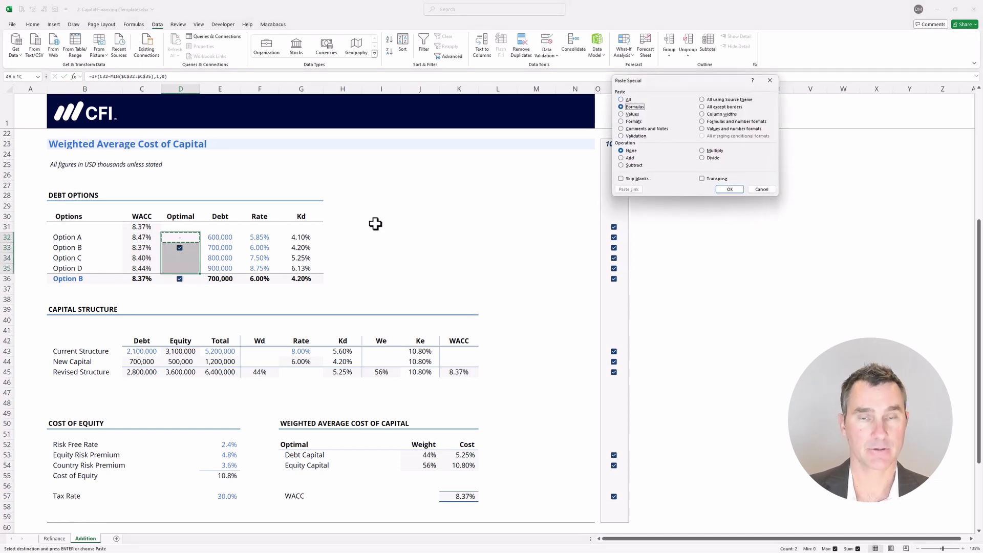
{"action": "key", "text": "Return"}
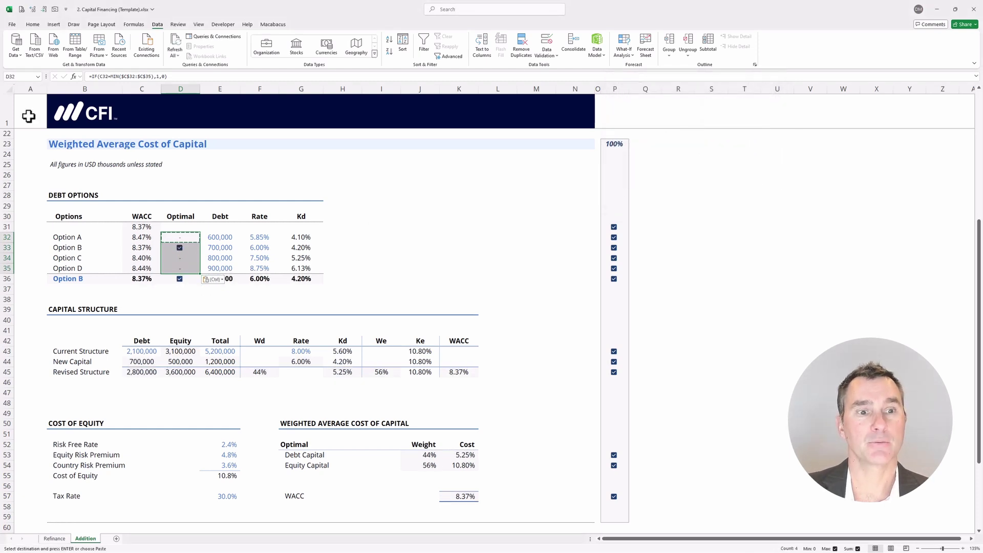
{"action": "key", "text": "Escape"}
- Review the debt options and their data table WACCs in B32:C35
{"action": "key", "text": "Left"}
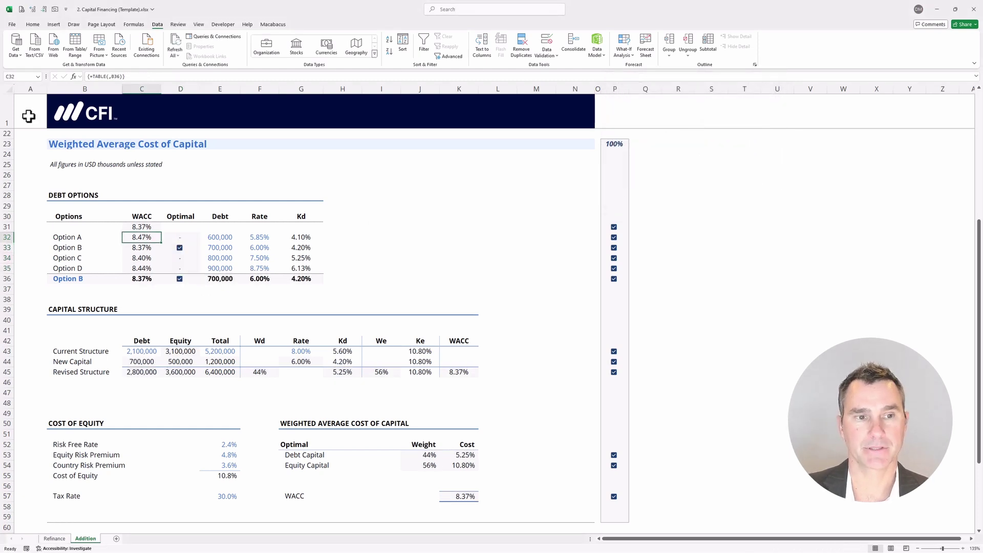
{"action": "key", "text": "Left"}
{"action": "key", "text": "Left"}
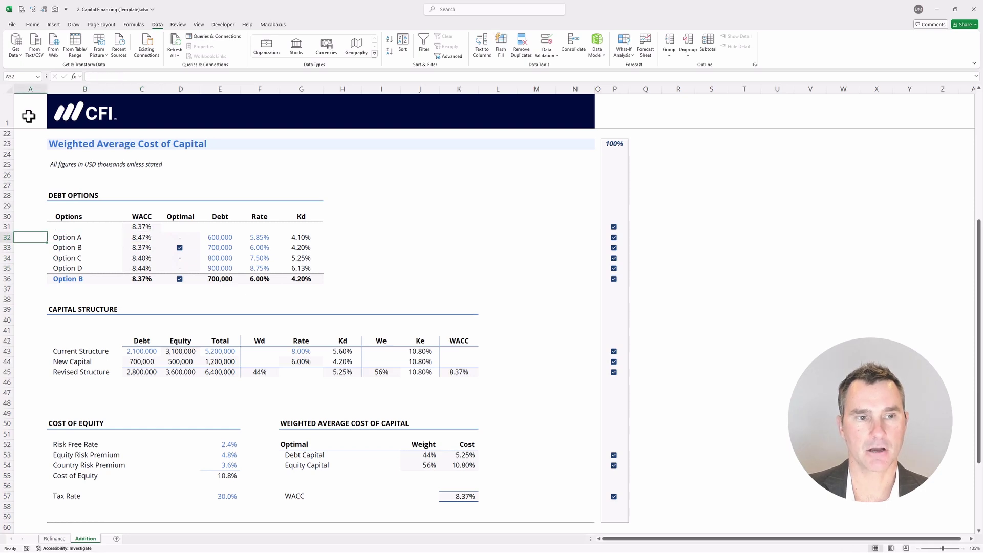
{"action": "key", "text": "shift+Right"}
{"action": "key", "text": "shift+Down"}
{"action": "key", "text": "shift+Down"}
{"action": "key", "text": "shift+Down"}
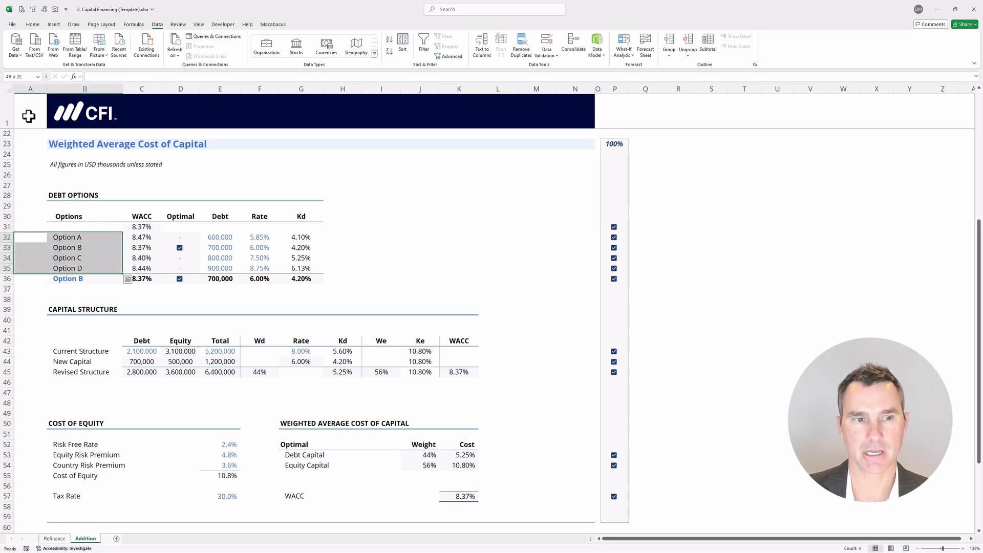
{"action": "key", "text": "shift+Right"}
{"action": "key", "text": "shift+Left"}
{"action": "key", "text": "shift+Right"}
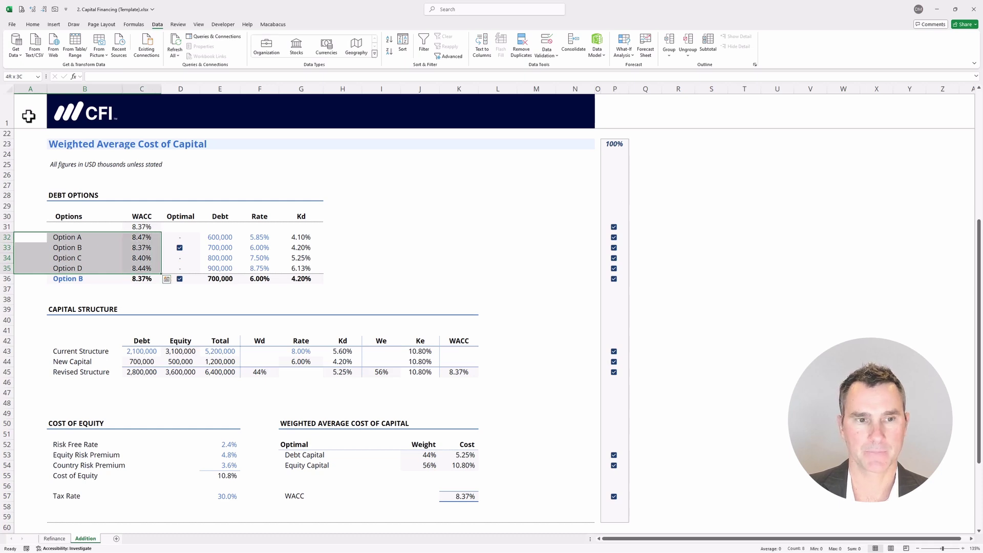
- Inspect the flag formula in D33, the flags in D32:D35, and Option B's WACC beside its flag
{"action": "key", "text": "Right"}
{"action": "key", "text": "Right"}
{"action": "key", "text": "Right"}
{"action": "key", "text": "Down"}
{"action": "key", "text": "F2"}
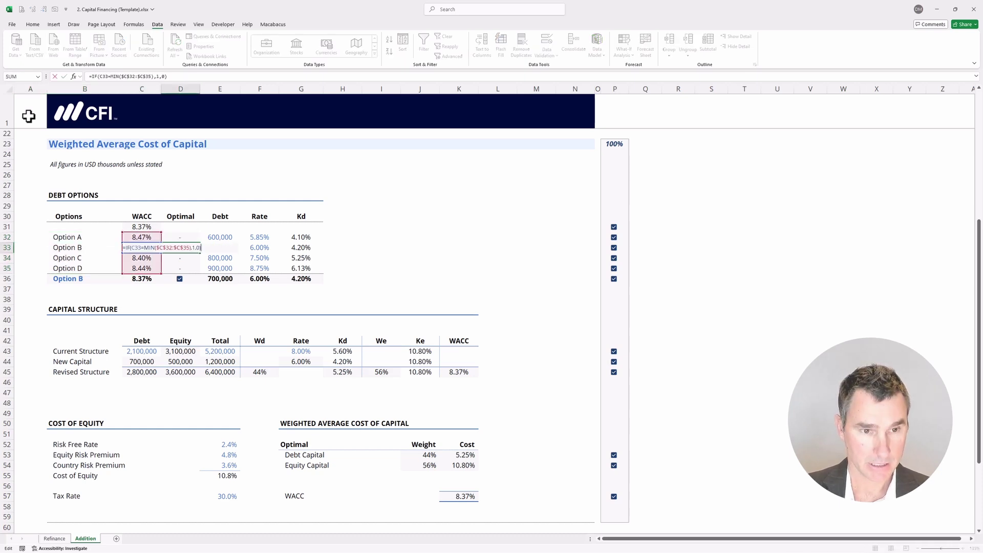
{"action": "key", "text": "Escape"}
{"action": "key", "text": "Up"}
{"action": "key", "text": "shift+Down"}
{"action": "key", "text": "shift+Down"}
{"action": "key", "text": "shift+Down"}
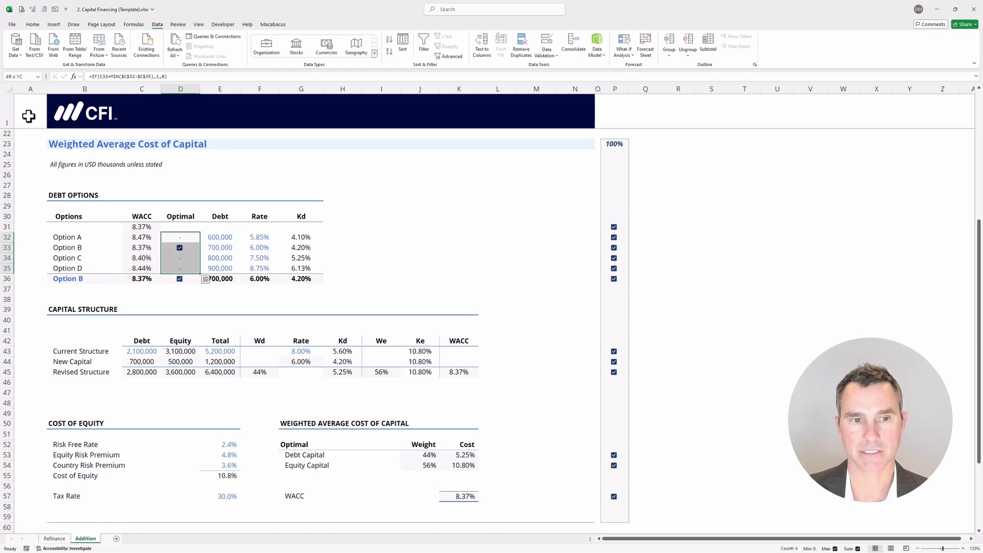
{"action": "key", "text": "Down"}
{"action": "key", "text": "Left"}
{"action": "key", "text": "shift+Right"}
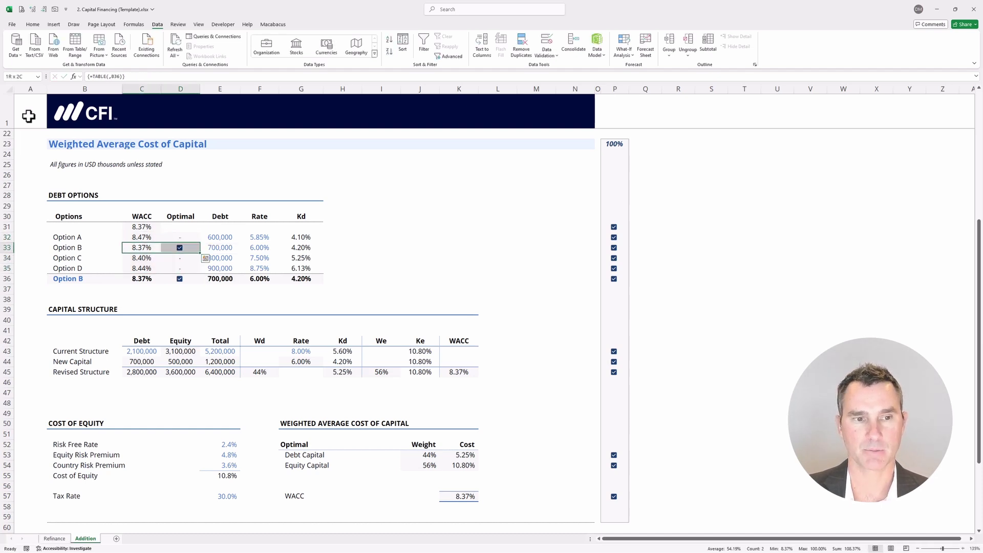
- Examine the selected option's values in row 36 and how they feed the capital structure table
{"action": "key", "text": "Down"}
{"action": "key", "text": "Down"}
{"action": "key", "text": "Down"}
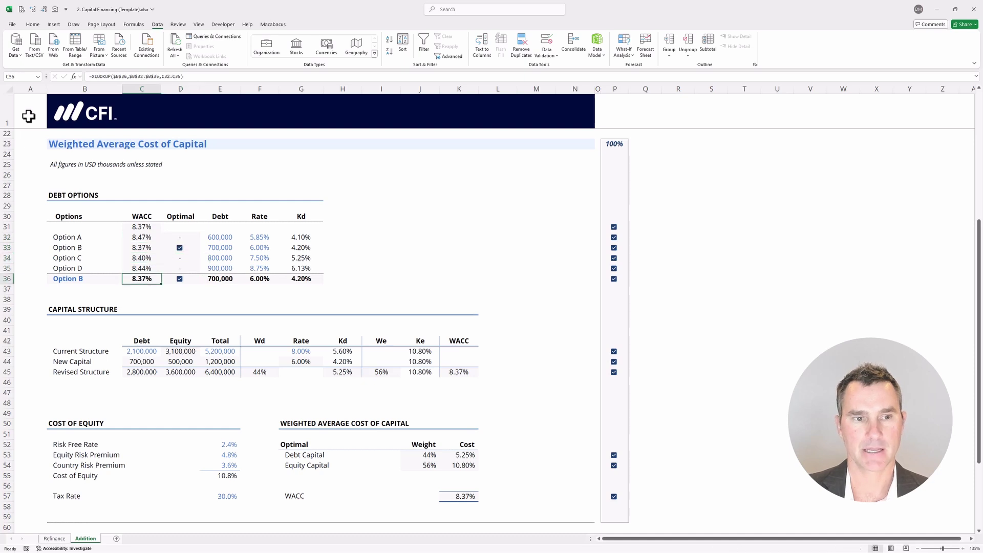
{"action": "key", "text": "Left"}
{"action": "key", "text": "ctrl+shift+Right"}
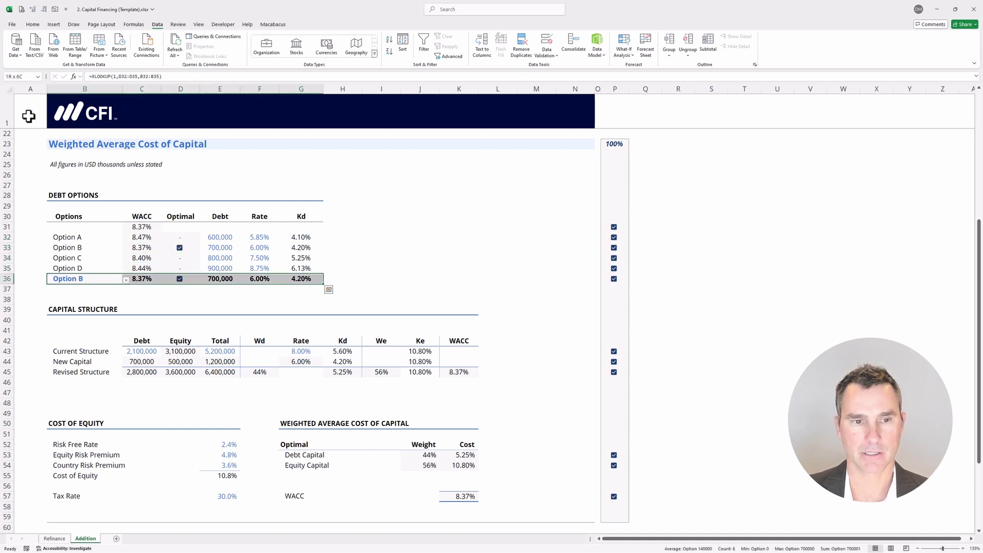
{"action": "key", "text": "Down"}
{"action": "key", "text": "Down"}
{"action": "key", "text": "Down"}
{"action": "key", "text": "Down"}
{"action": "key", "text": "Down"}
{"action": "key", "text": "Down"}
{"action": "key", "text": "Right"}
{"action": "key", "text": "shift+Down"}
{"action": "key", "text": "shift+Down"}
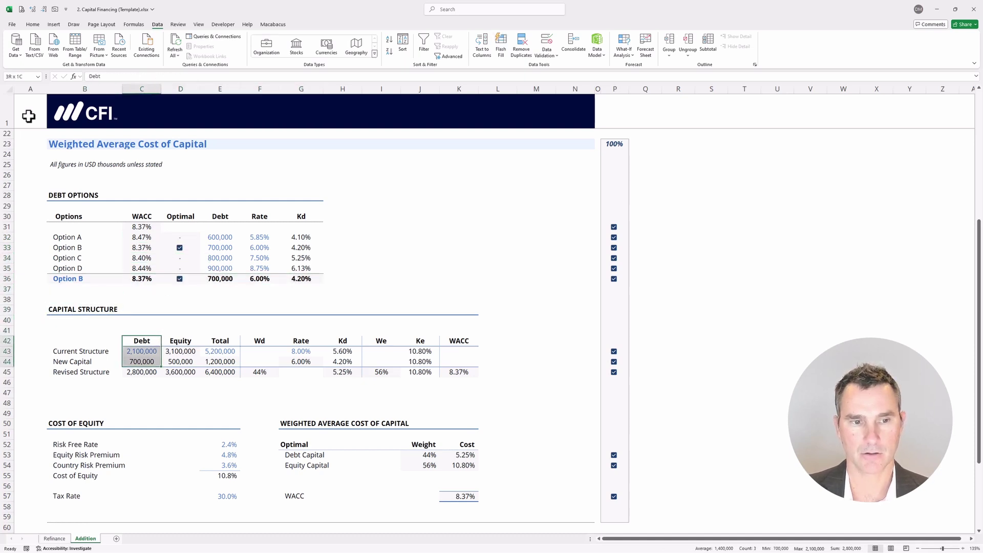
{"action": "key", "text": "shift+Down"}
{"action": "key", "text": "shift+Right"}
{"action": "key", "text": "shift+Right"}
{"action": "key", "text": "ctrl+shift+Right"}
- Examine the Weighted Average Cost of Capital section through to the final WACC in K57
{"action": "key", "text": "Down"}
{"action": "key", "text": "Down"}
{"action": "key", "text": "Down"}
{"action": "key", "text": "Down"}
{"action": "key", "text": "Down"}
{"action": "key", "text": "Down"}
{"action": "key", "text": "Down"}
{"action": "key", "text": "Down"}
{"action": "key", "text": "Down"}
{"action": "key", "text": "Down"}
{"action": "key", "text": "Down"}
{"action": "key", "text": "Down"}
{"action": "key", "text": "Right"}
{"action": "key", "text": "Right"}
{"action": "key", "text": "Right"}
{"action": "key", "text": "Right"}
{"action": "key", "text": "Right"}
{"action": "key", "text": "Right"}
{"action": "key", "text": "Down"}
{"action": "key", "text": "Down"}
{"action": "key", "text": "Right"}
{"action": "key", "text": "Down"}
{"action": "key", "text": "Right"}
{"action": "key", "text": "shift+Left"}
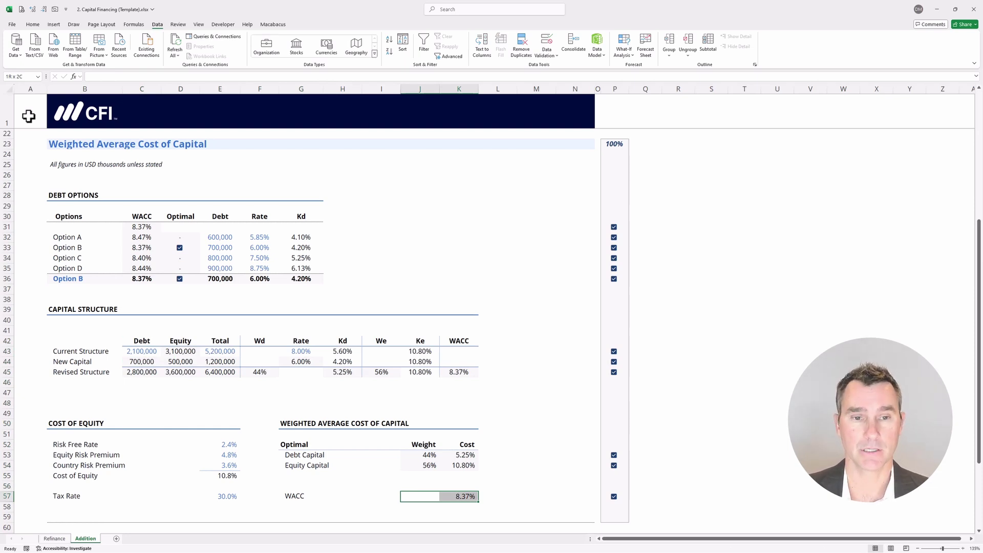
- Review the linked WACC in C31 at the head of the debt options data table
{"action": "key", "text": "Up"}
{"action": "key", "text": "Up"}
{"action": "key", "text": "Up"}
{"action": "key", "text": "Up"}
{"action": "key", "text": "Up"}
{"action": "key", "text": "Up"}
{"action": "key", "text": "Up"}
{"action": "key", "text": "Up"}
{"action": "key", "text": "Up"}
{"action": "key", "text": "Up"}
{"action": "key", "text": "Up"}
{"action": "key", "text": "Up"}
{"action": "key", "text": "Up"}
{"action": "key", "text": "Up"}
{"action": "key", "text": "Up"}
{"action": "key", "text": "Up"}
{"action": "key", "text": "Up"}
{"action": "key", "text": "Up"}
{"action": "key", "text": "Up"}
{"action": "key", "text": "Up"}
{"action": "key", "text": "Left"}
{"action": "key", "text": "Left"}
{"action": "key", "text": "Left"}
{"action": "key", "text": "Left"}
{"action": "key", "text": "Left"}
{"action": "key", "text": "Left"}
{"action": "key", "text": "Up"}
{"action": "key", "text": "Left"}
{"action": "key", "text": "Left"}
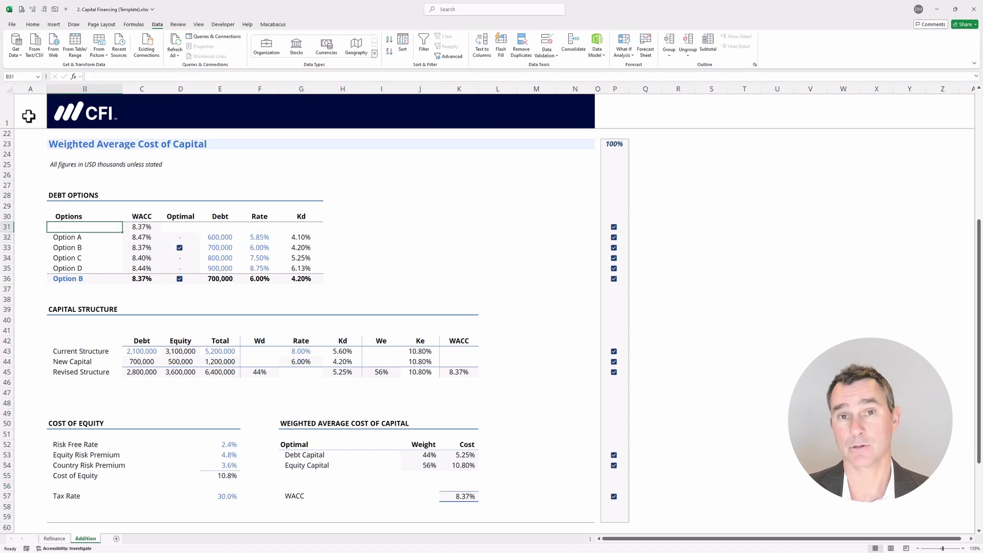
{"action": "key", "text": "shift+Right"}
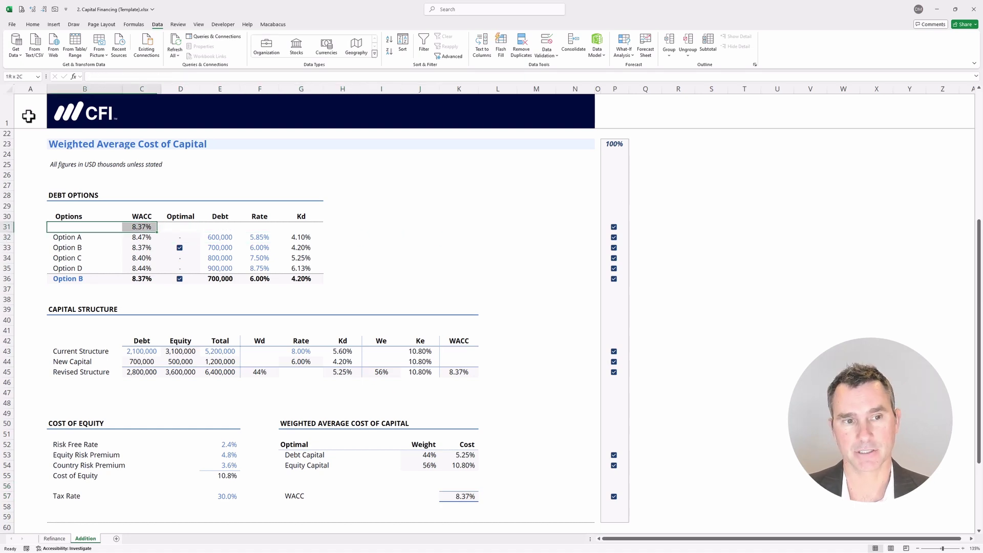